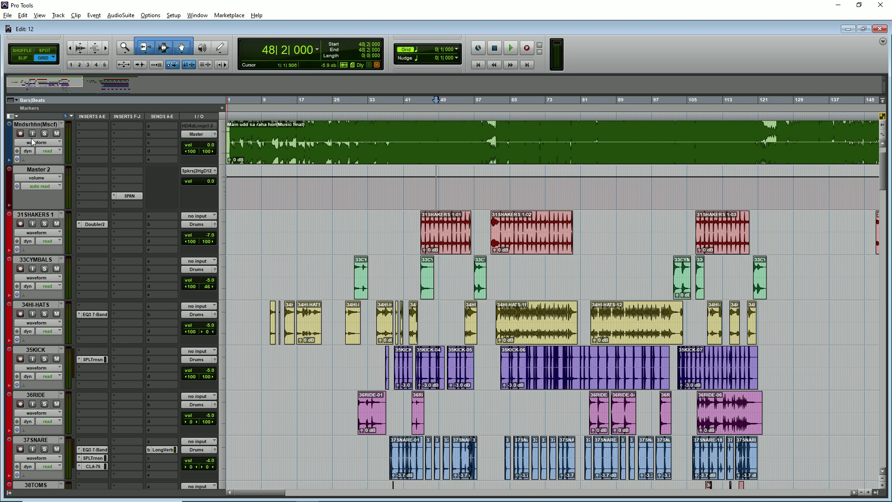
# - Compare playback of the soloed Mndsrhhn(Mscf) music track from bar 45 with the multitrack mix from 43|3|000
pyautogui.click(422, 182)
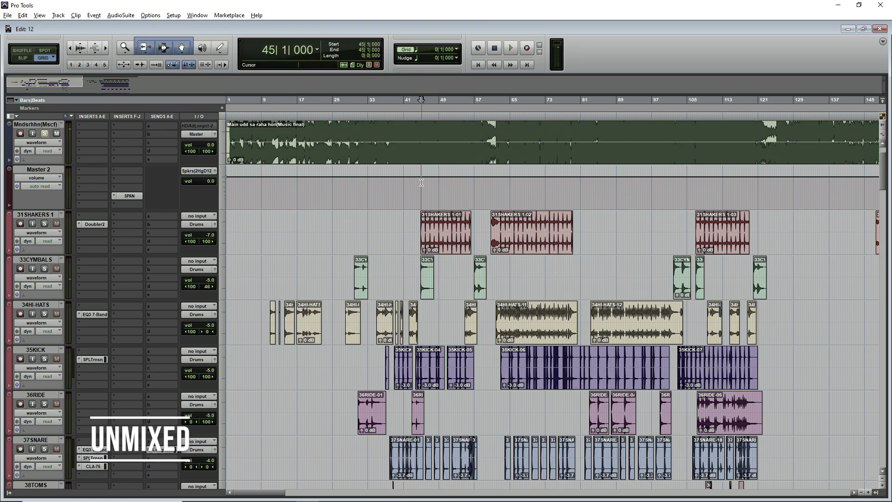
pyautogui.press('space')
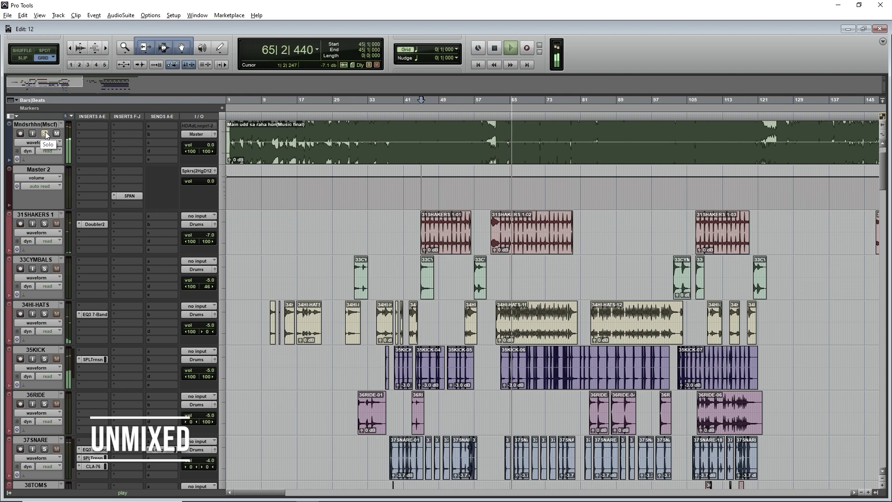
pyautogui.press('space')
pyautogui.press('KP_Add')
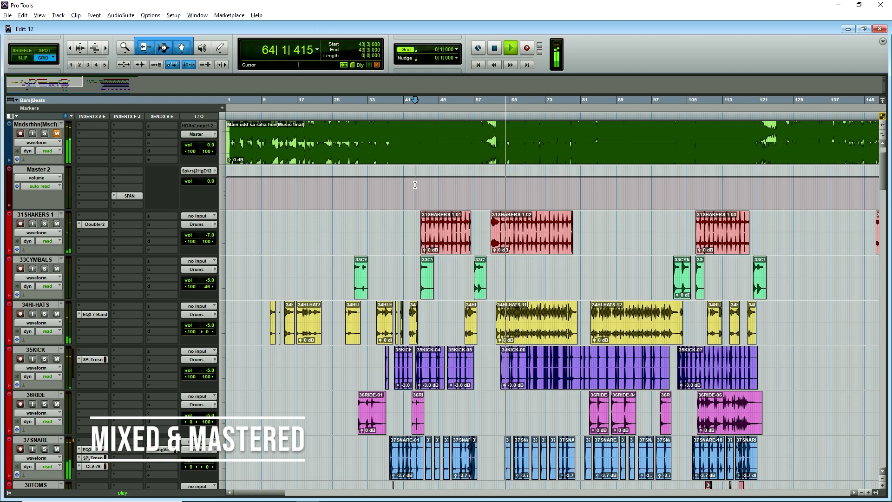
pyautogui.press('space')
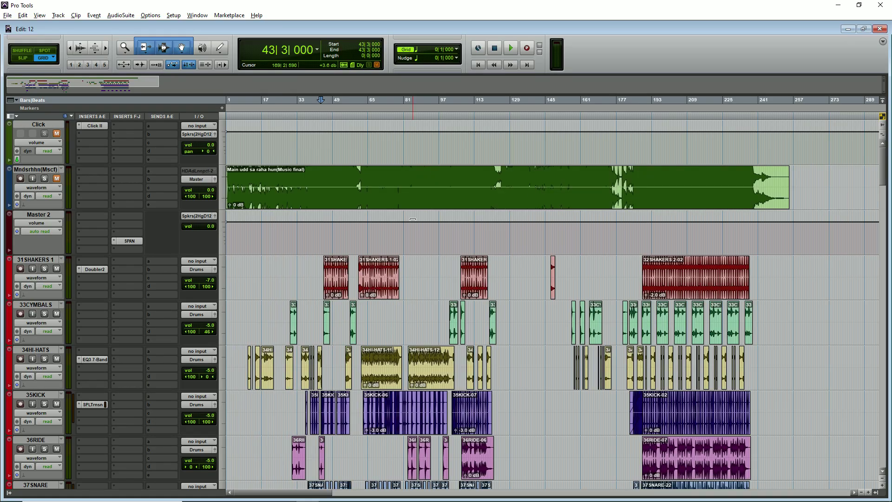
# - Examine the session's track groups in order: drums, bass, vocals, guitars, keys, strings and flutes
pyautogui.scroll(-1, 370, 235)
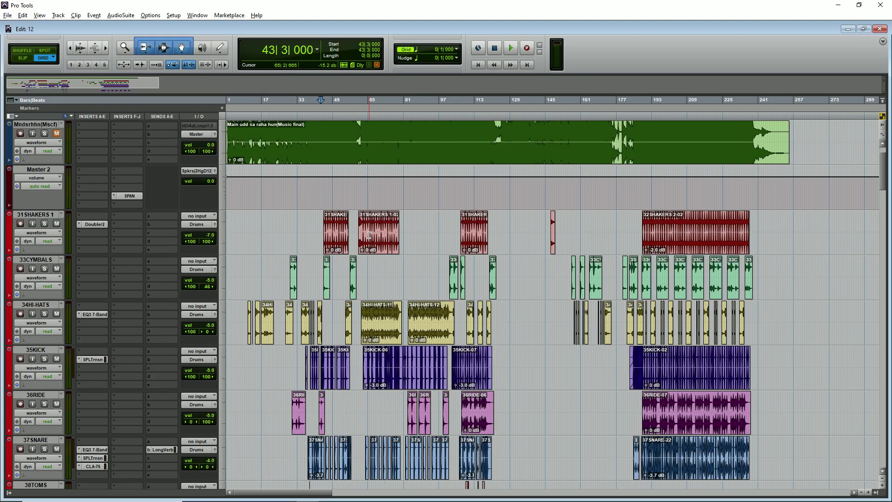
pyautogui.scroll(-1, 370, 235)
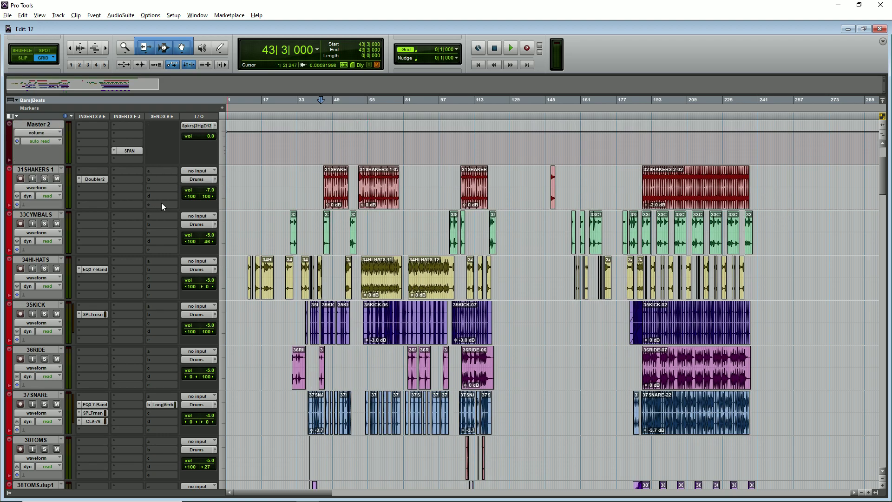
pyautogui.moveTo(241, 186); pyautogui.dragTo(835, 409)
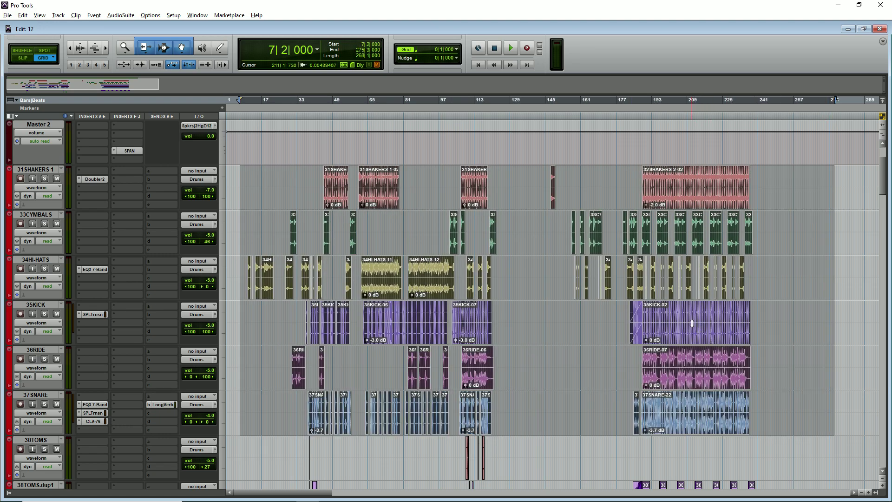
pyautogui.scroll(-10, 712, 339)
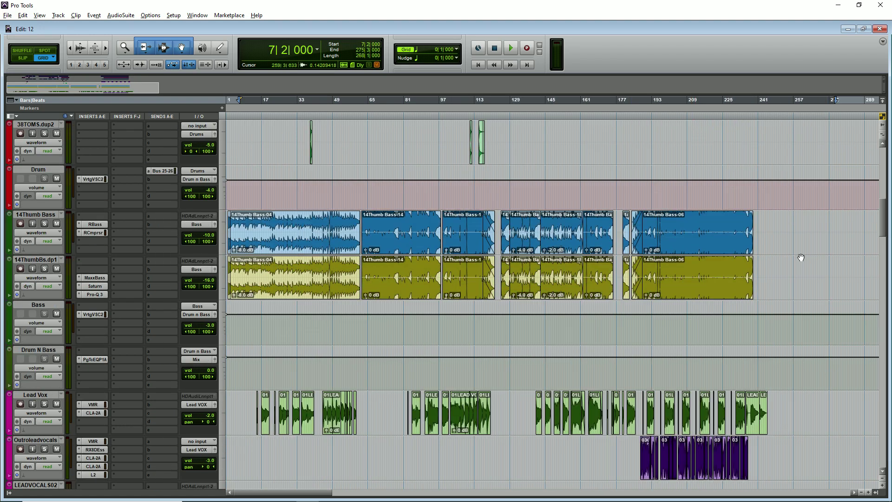
pyautogui.moveTo(802, 258); pyautogui.dragTo(335, 326)
pyautogui.scroll(-4, 428, 328)
pyautogui.moveTo(826, 227); pyautogui.dragTo(270, 326)
pyautogui.scroll(-3, 693, 307)
pyautogui.moveTo(782, 279); pyautogui.dragTo(268, 325)
pyautogui.scroll(-4, 318, 328)
pyautogui.moveTo(775, 257); pyautogui.dragTo(273, 464)
pyautogui.scroll(-10, 515, 363)
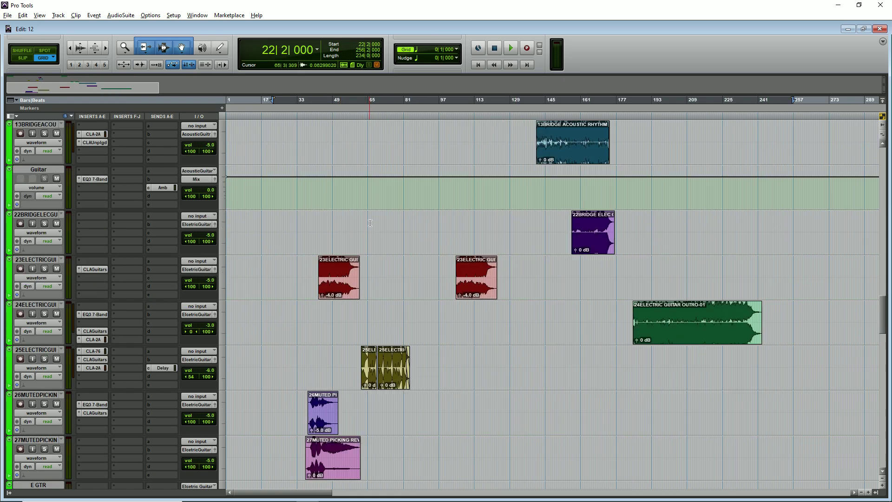
pyautogui.moveTo(369, 224); pyautogui.dragTo(556, 418)
pyautogui.scroll(-6, 354, 327)
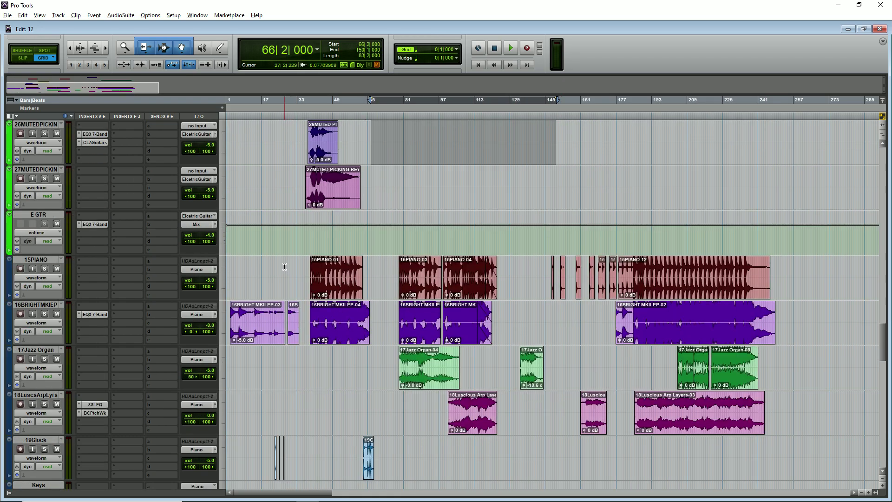
pyautogui.moveTo(284, 267); pyautogui.dragTo(413, 298)
pyautogui.scroll(-7, 401, 353)
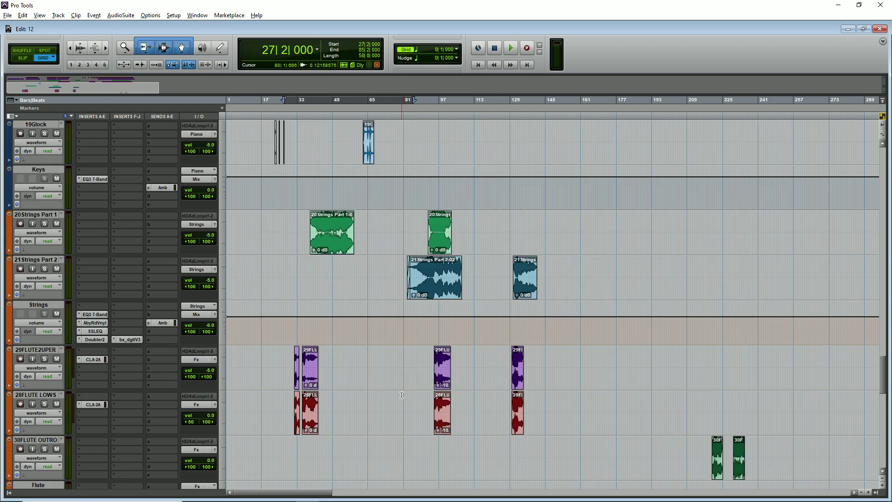
pyautogui.scroll(15, 438, 404)
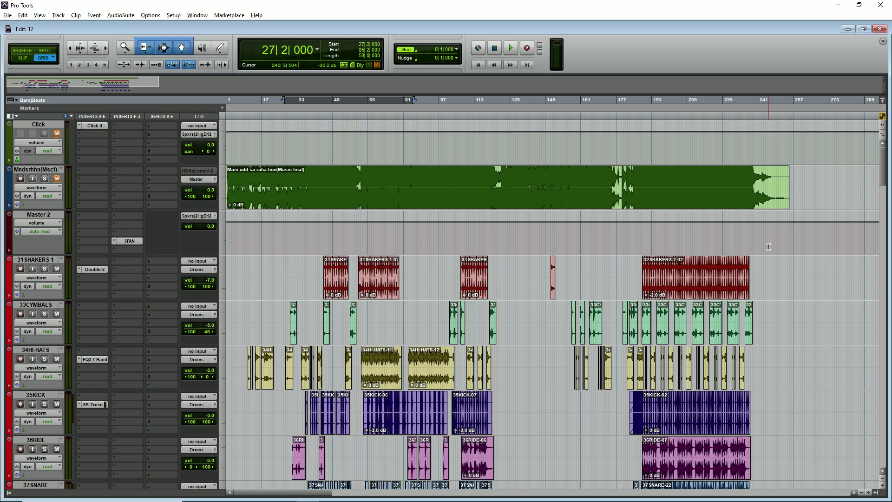
# - Examine the empty gaps between the clips on the 31SHAKERS 1 track
pyautogui.moveTo(885, 168); pyautogui.dragTo(884, 177)
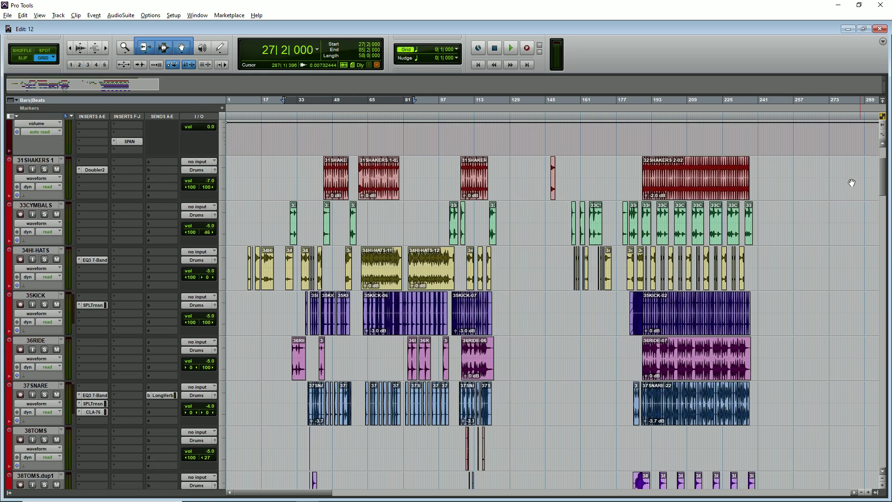
pyautogui.moveTo(309, 181); pyautogui.dragTo(261, 175)
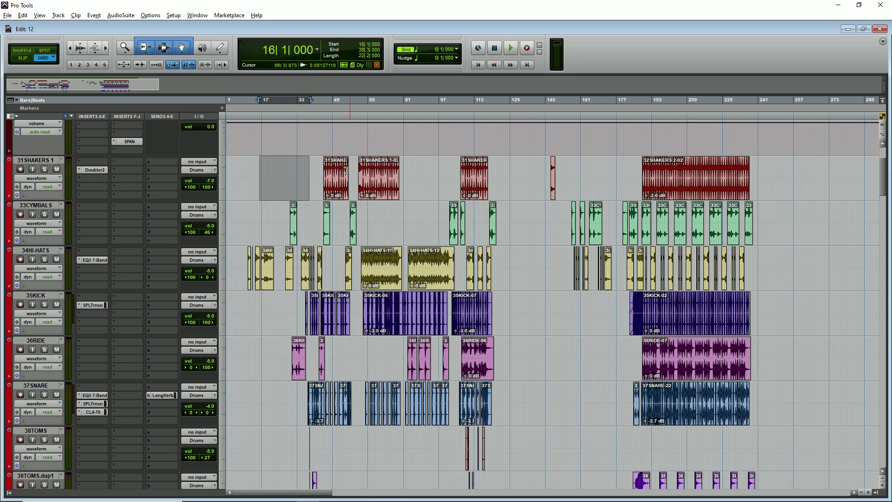
pyautogui.click(354, 173)
pyautogui.click(417, 169)
pyautogui.moveTo(417, 169); pyautogui.dragTo(560, 191)
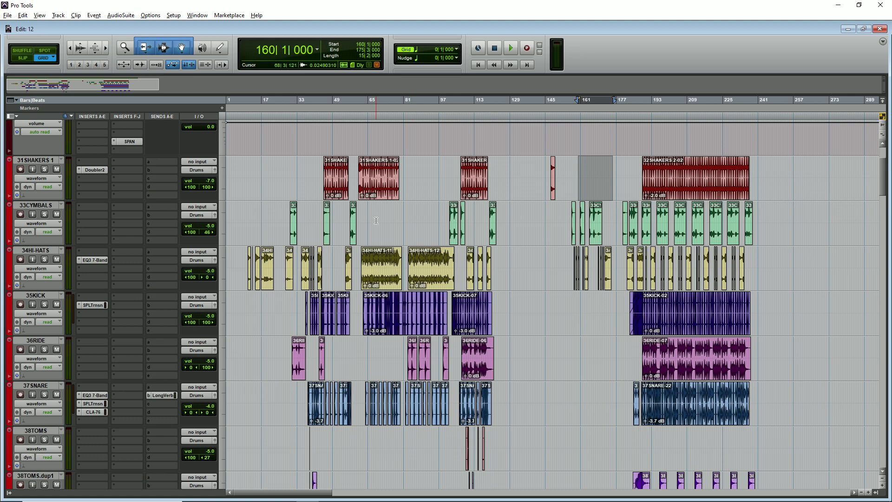
pyautogui.scroll(1, 297, 184)
pyautogui.click(297, 184)
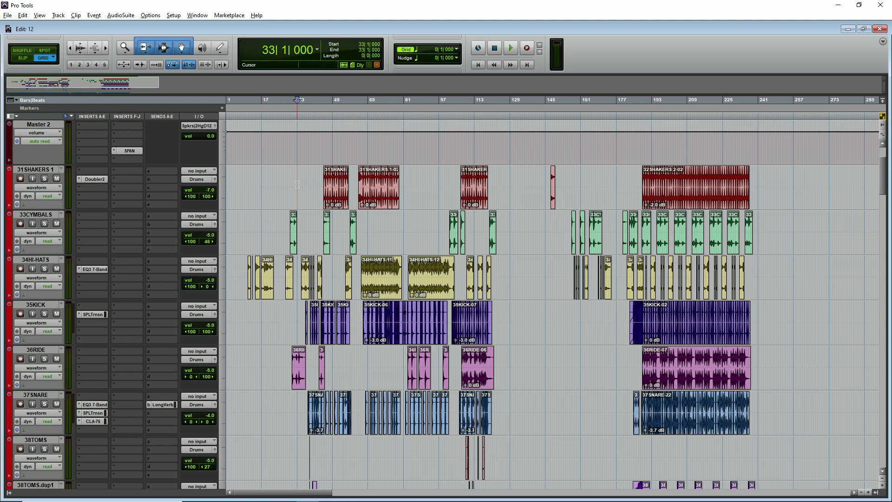
# - Examine the clips, inserts and output routing on the drum, bass, lead vocal and background vocal tracks
pyautogui.scroll(-6, 297, 184)
pyautogui.scroll(-3, 300, 191)
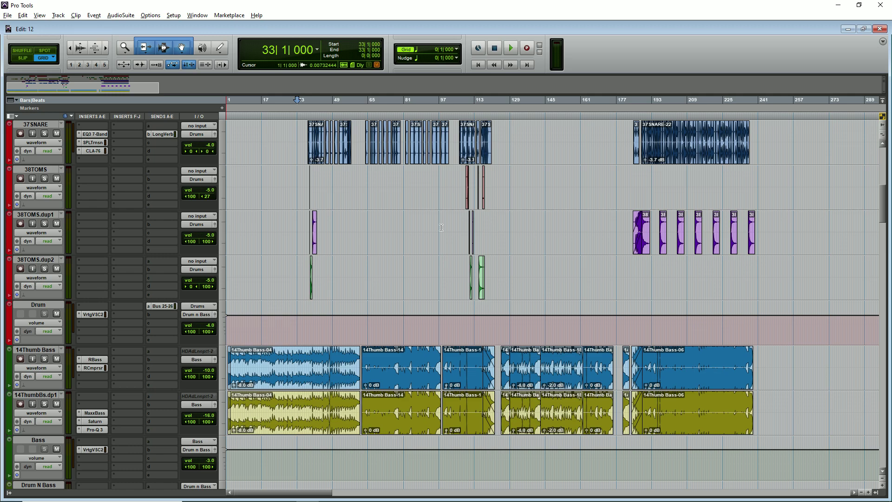
pyautogui.scroll(-2, 177, 313)
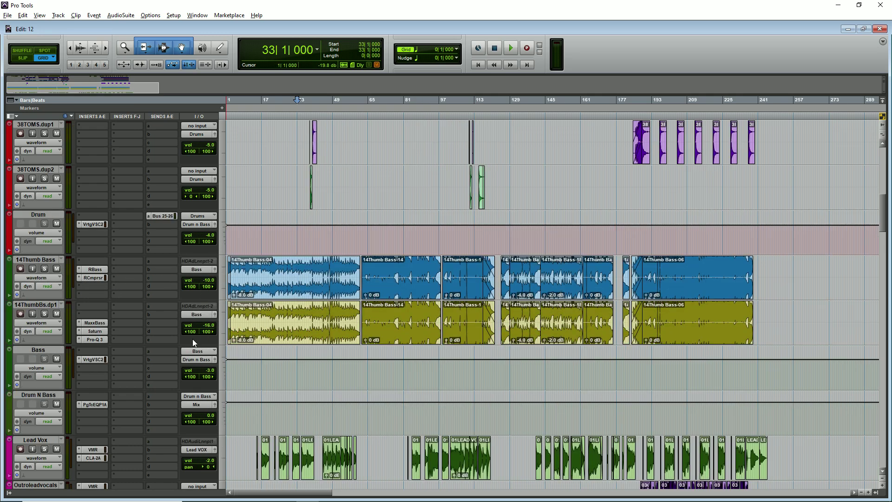
pyautogui.scroll(-3, 201, 358)
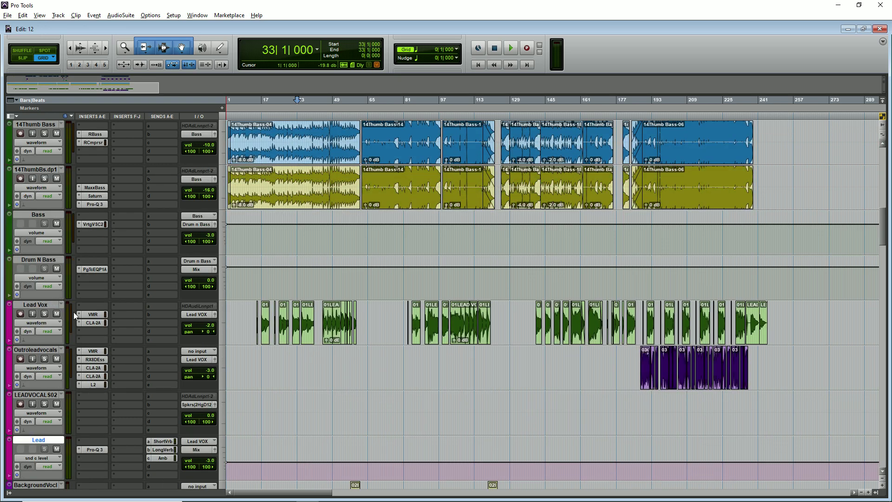
pyautogui.scroll(-4, 324, 360)
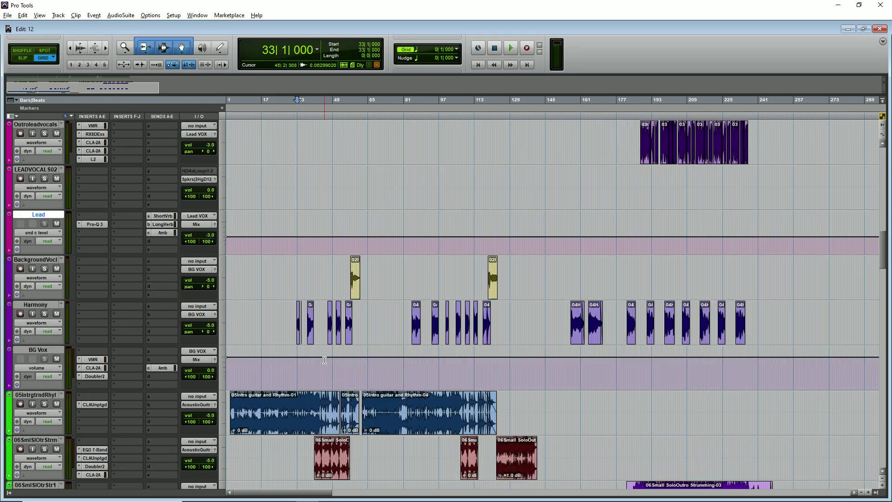
pyautogui.scroll(4, 325, 361)
pyautogui.scroll(15, 324, 361)
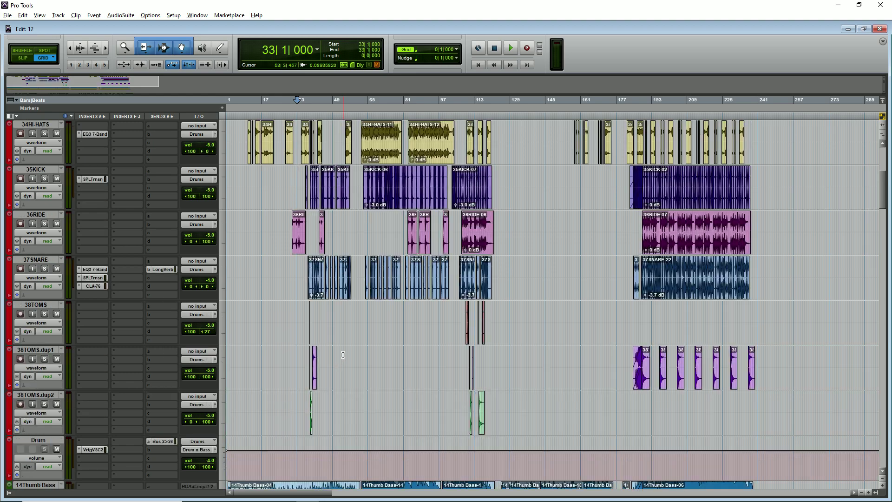
pyautogui.scroll(-5, 351, 346)
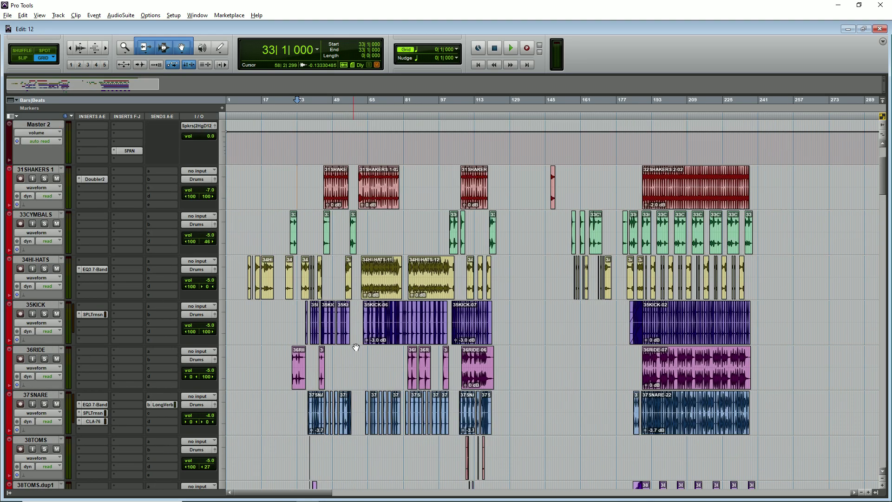
pyautogui.scroll(-3, 209, 329)
pyautogui.scroll(-2, 208, 329)
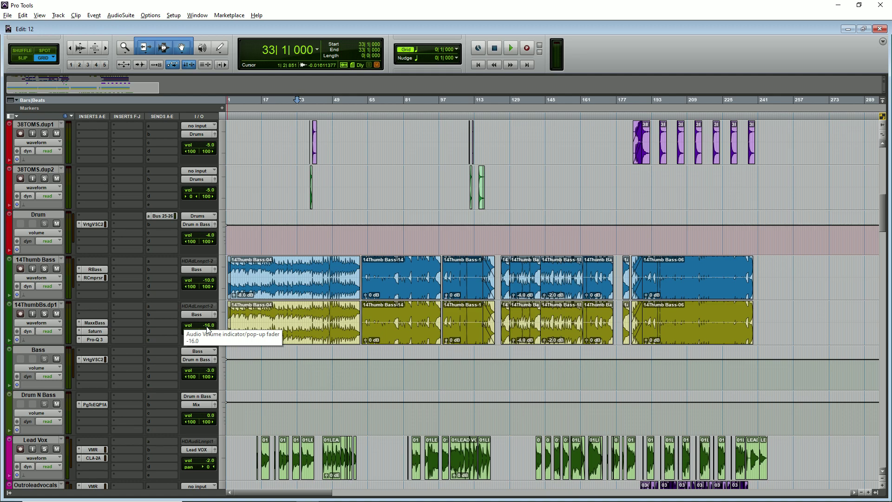
pyautogui.scroll(10, 258, 358)
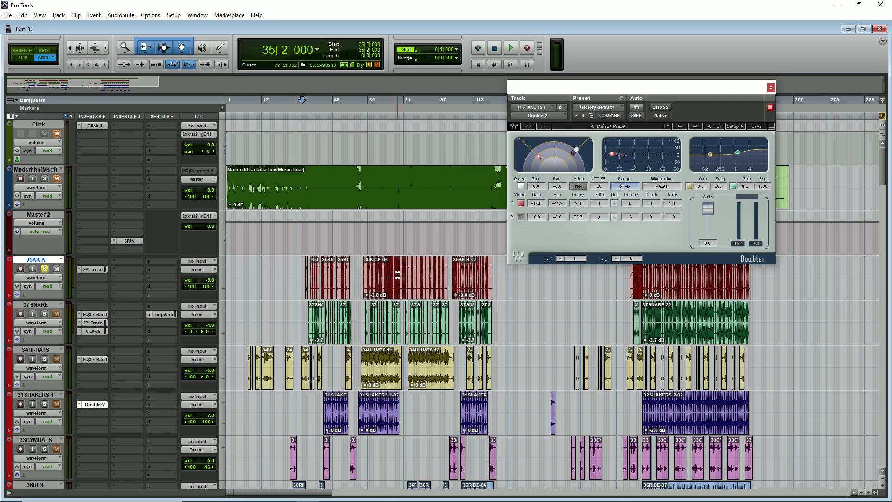
# - Play the soloed 35KICK track from 35|2|000, close the Doubler2 plug-in, and inspect the kick's SPL Transient Designer Plus settings
pyautogui.press('space')
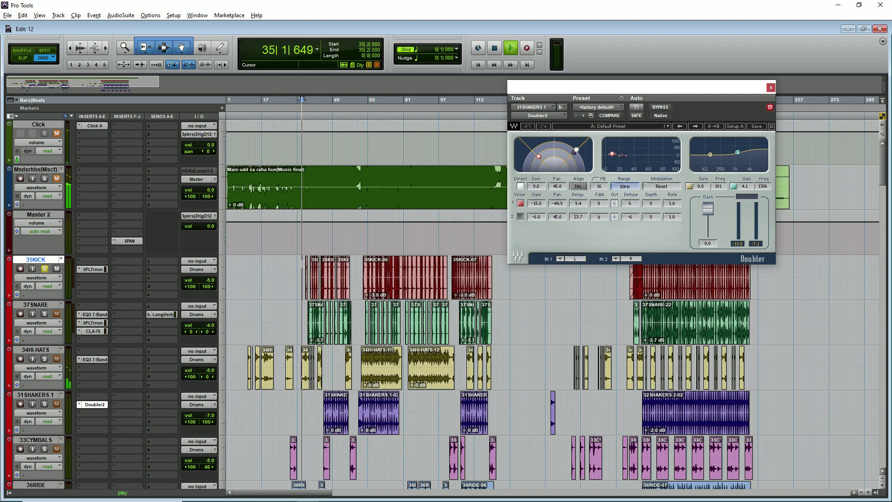
pyautogui.hotkey('ctrl', ']')
pyautogui.hotkey('ctrl', ']')
pyautogui.hotkey('ctrl', ']')
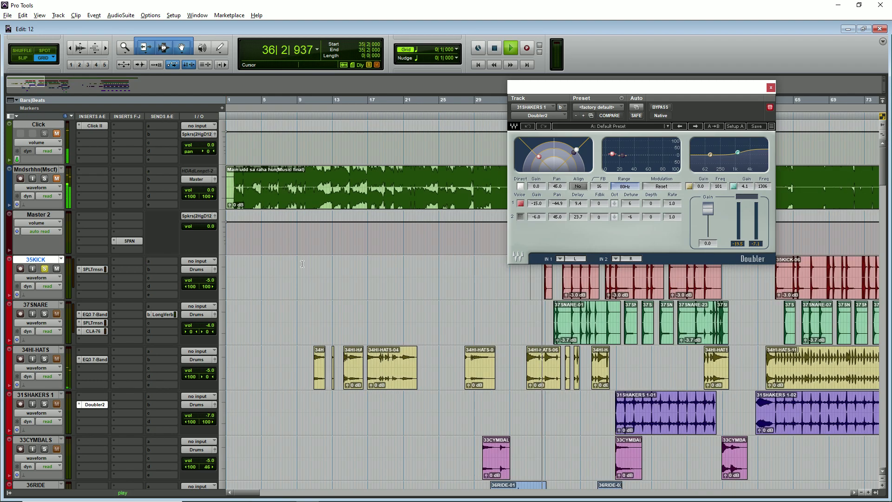
pyautogui.hotkey('ctrl', '[')
pyautogui.hotkey('ctrl', '[')
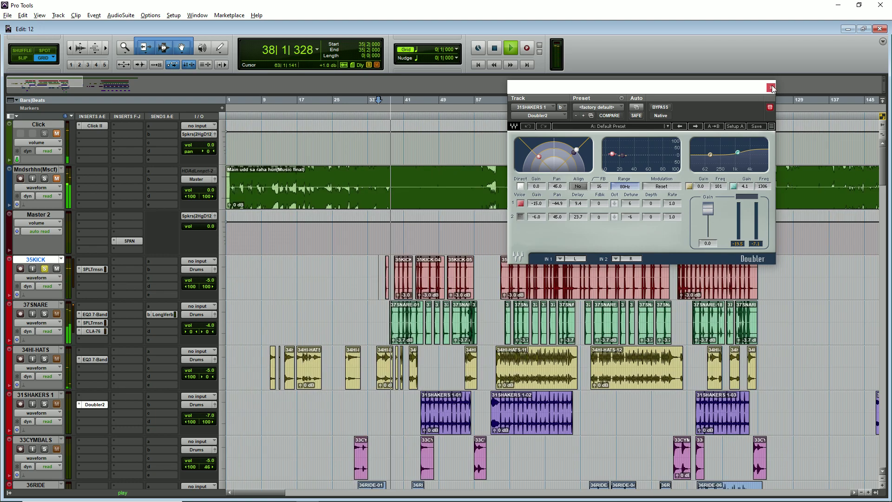
pyautogui.hotkey('ctrl', 'w')
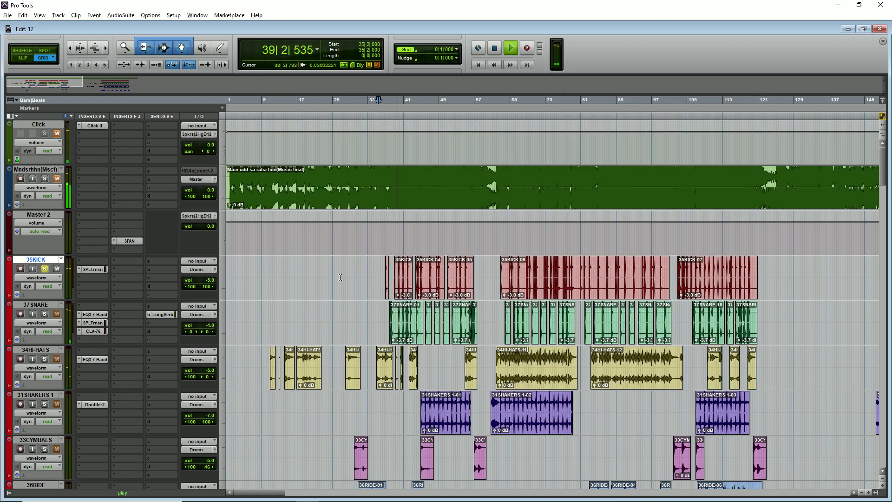
pyautogui.click(101, 269)
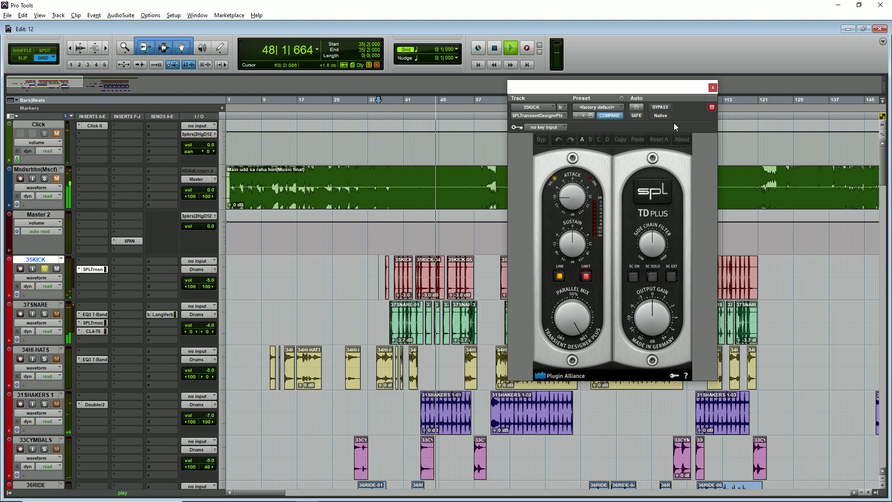
pyautogui.click(713, 88)
# - Solo the 37SNARE track and inspect its EQ3 7-Band, SPL Transient Designer Plus and CLA-76 settings during playback
pyautogui.click(46, 314)
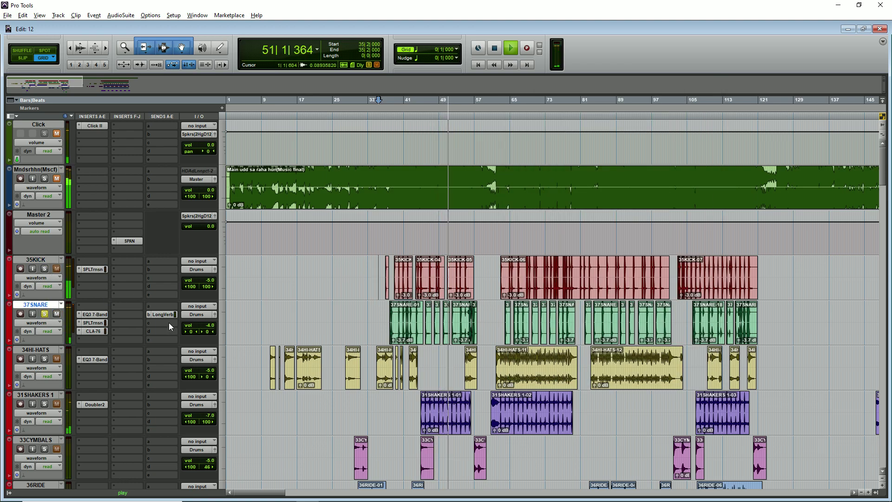
pyautogui.click(94, 314)
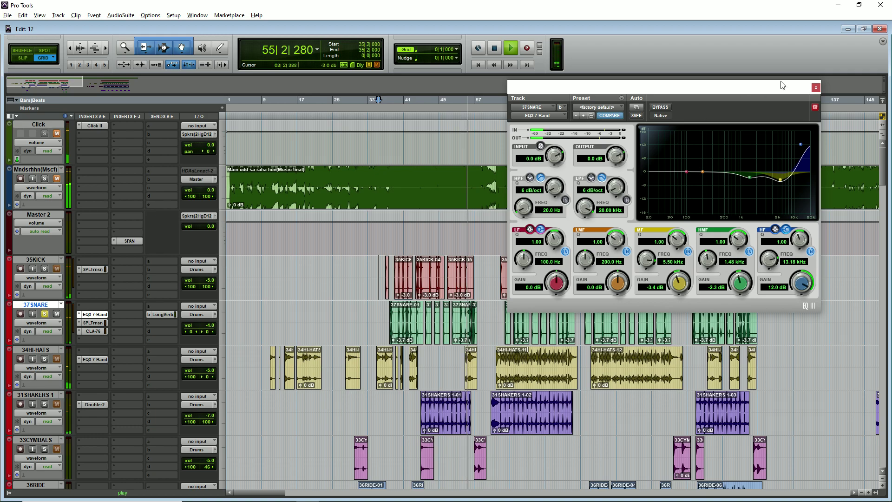
pyautogui.click(816, 88)
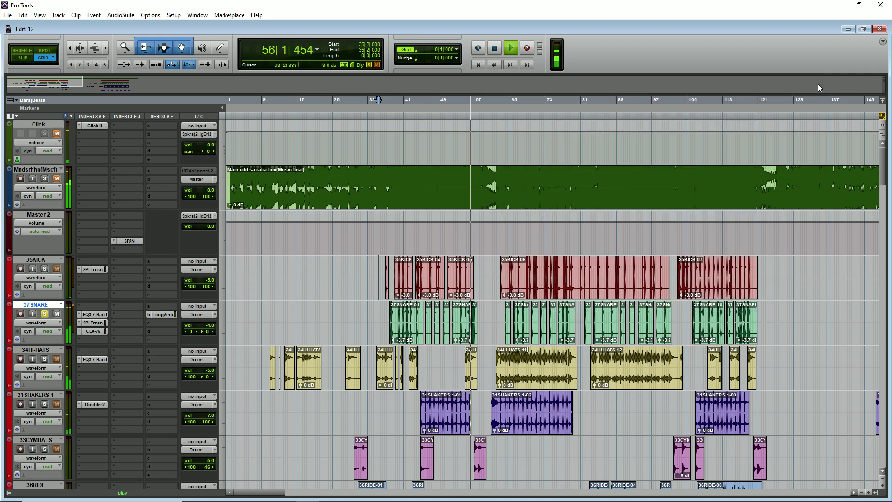
pyautogui.click(92, 323)
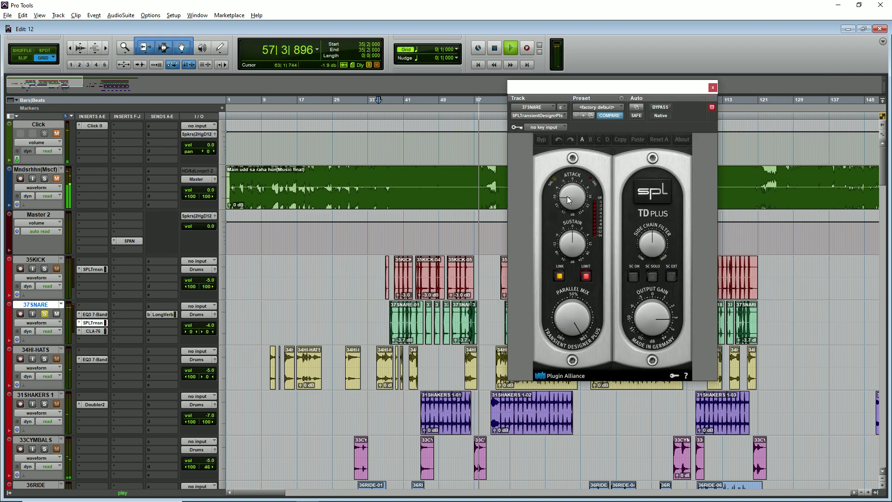
pyautogui.click(714, 86)
pyautogui.click(94, 331)
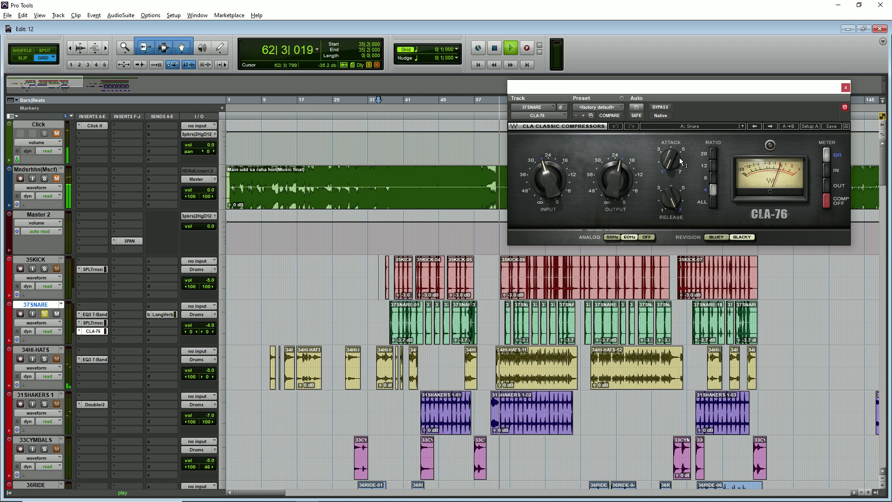
pyautogui.click(846, 87)
pyautogui.scroll(-1, 203, 300)
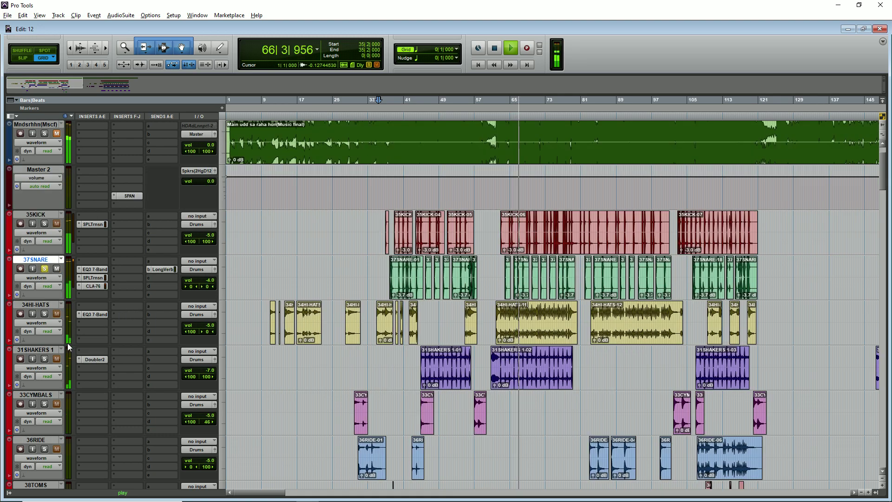
# - Inspect the EQ3 7-Band settings on the 34HI-HATS track during playback, and close the plug-in
pyautogui.click(94, 314)
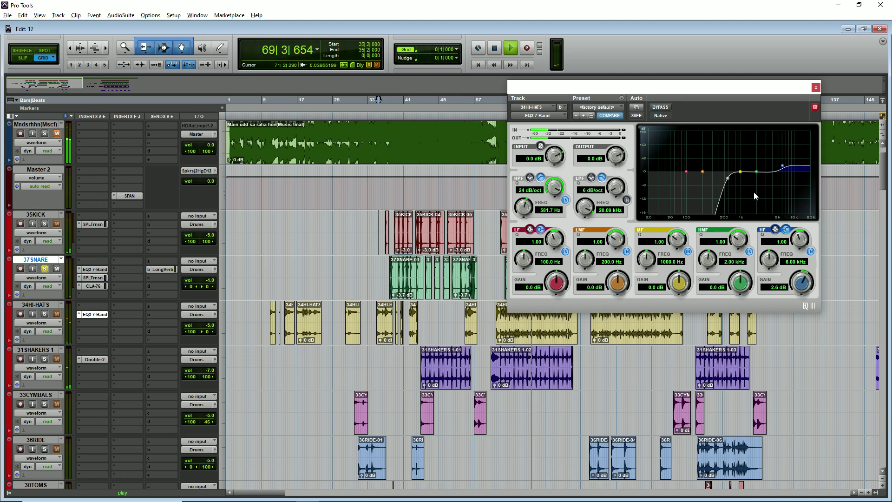
pyautogui.click(816, 88)
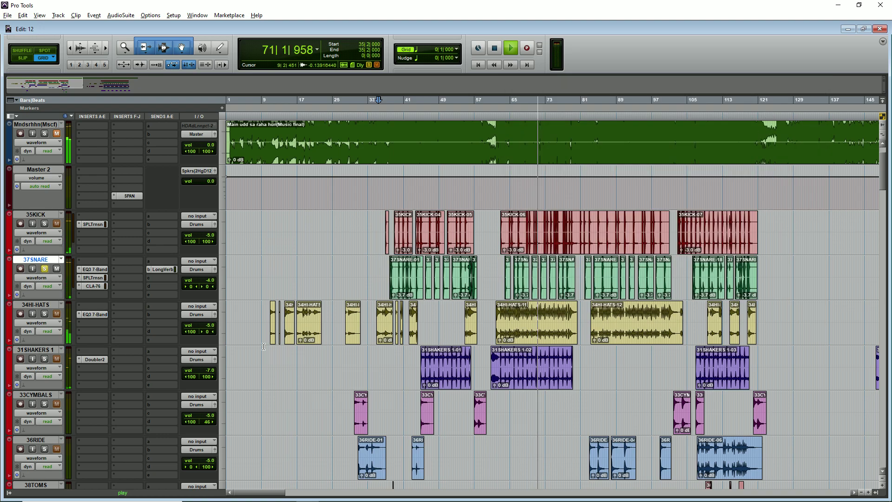
# - Play the soloed 31SHAKERS 1 track from 71|2|000 and inspect its Doubler2 plug-in settings
pyautogui.scroll(-1, 217, 322)
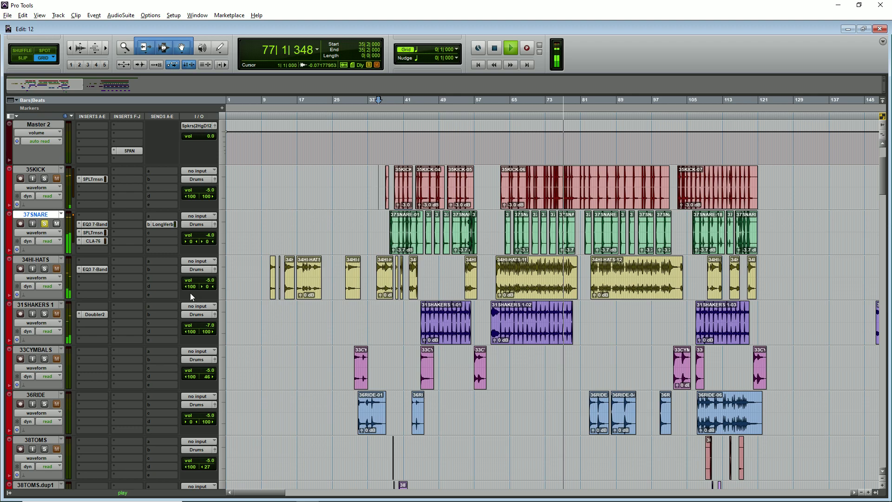
pyautogui.scroll(-1, 190, 293)
pyautogui.click(44, 268)
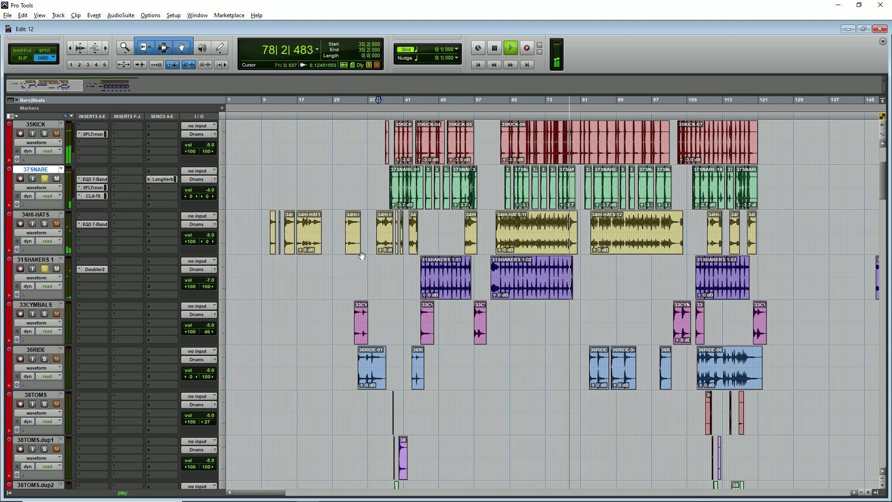
pyautogui.click(537, 266)
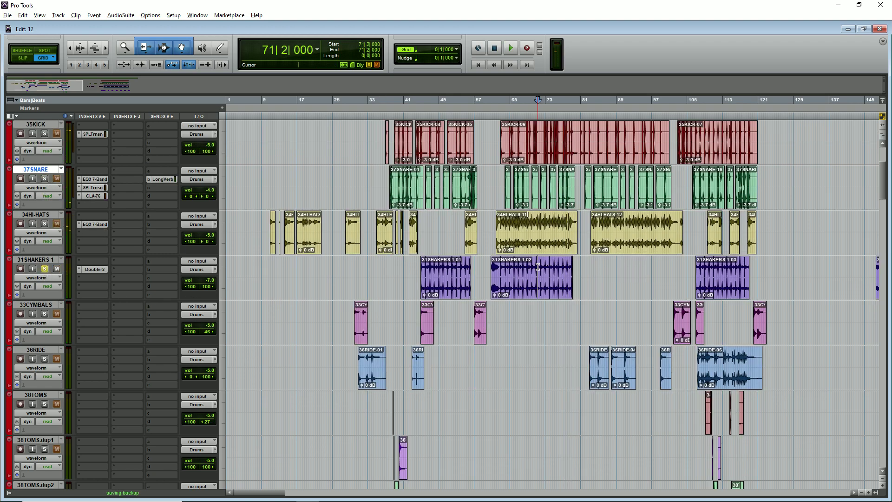
pyautogui.hotkey('ctrl', ']')
pyautogui.press('space')
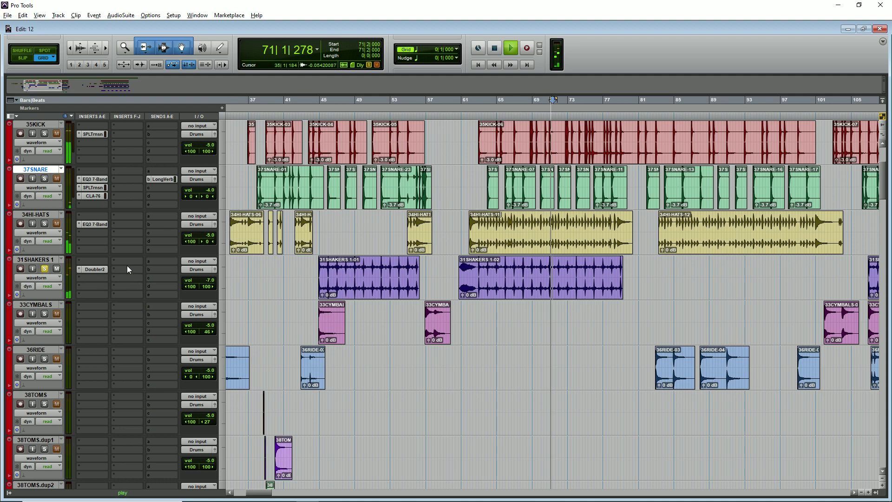
pyautogui.click(94, 269)
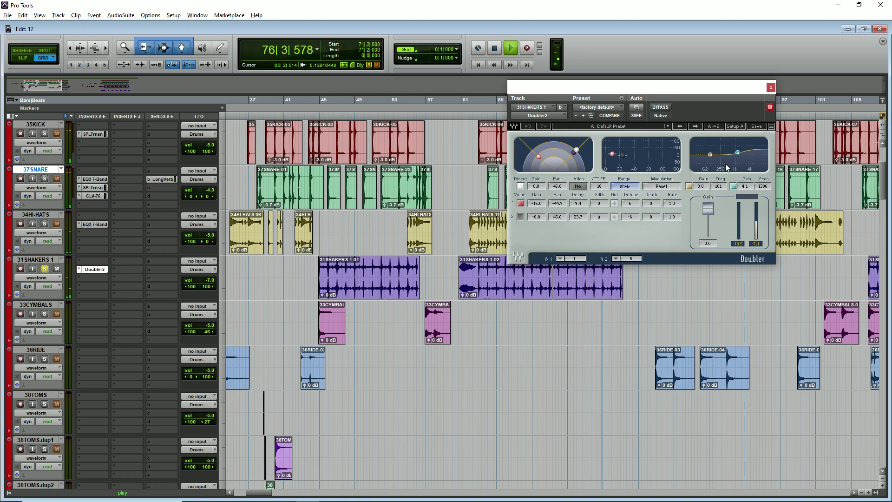
pyautogui.click(771, 87)
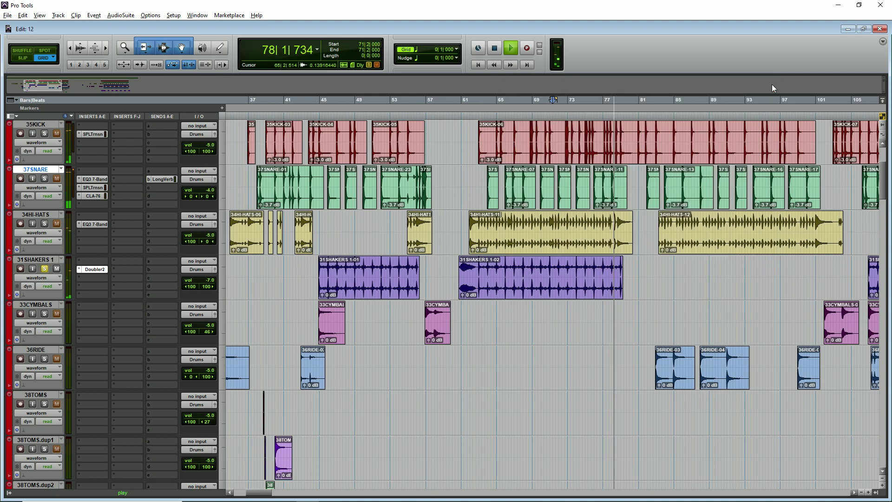
# - Unsolo the 31SHAKERS 1 track and stop playback
pyautogui.click(46, 268)
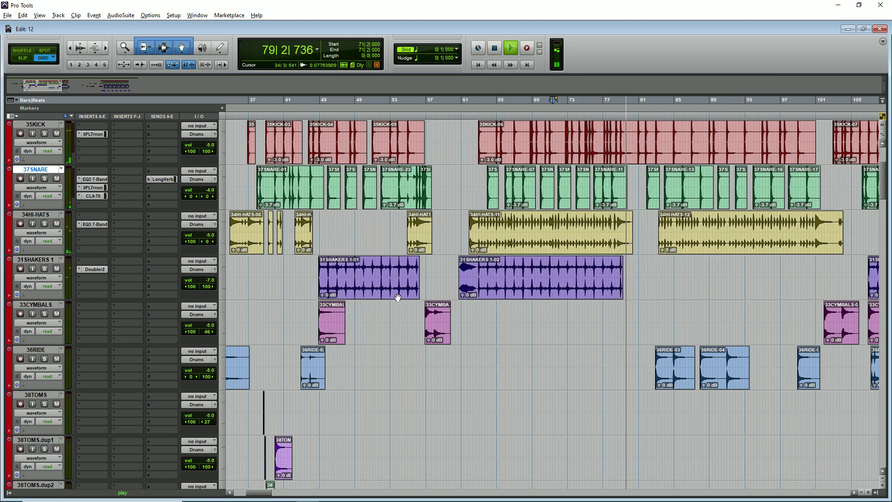
pyautogui.hotkey('ctrl', '[')
pyautogui.press('space')
# - Select across the cymbals, ride and three toms tracks to examine their clips, levels and panning, and clear the selection
pyautogui.scroll(-2, 185, 307)
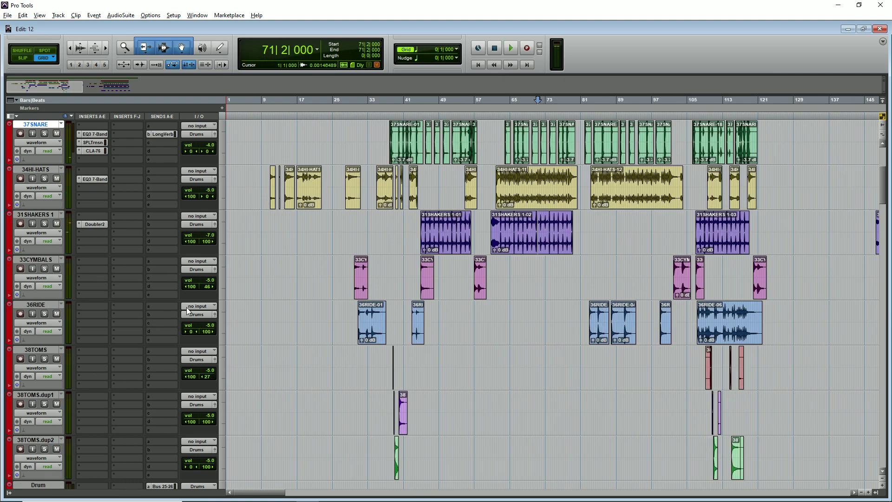
pyautogui.moveTo(319, 278); pyautogui.dragTo(558, 278)
pyautogui.scroll(-4, 430, 302)
pyautogui.scroll(-2, 430, 302)
pyautogui.moveTo(297, 205); pyautogui.dragTo(793, 325)
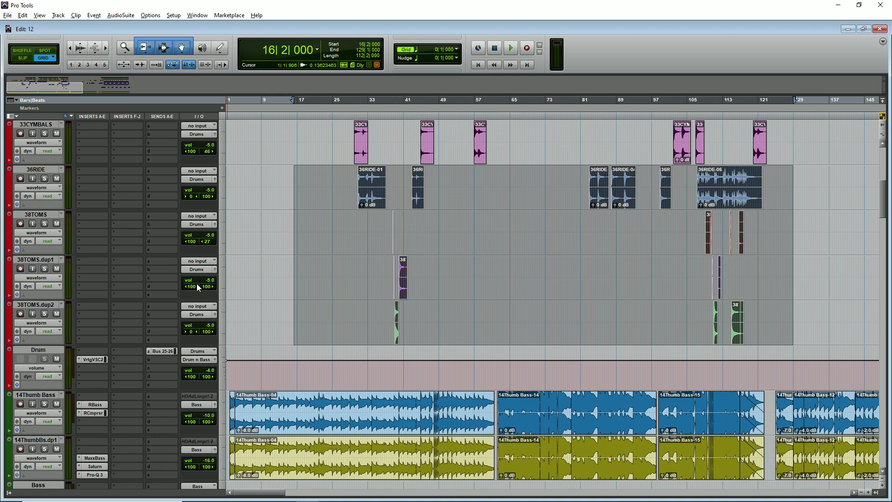
pyautogui.scroll(-4, 196, 286)
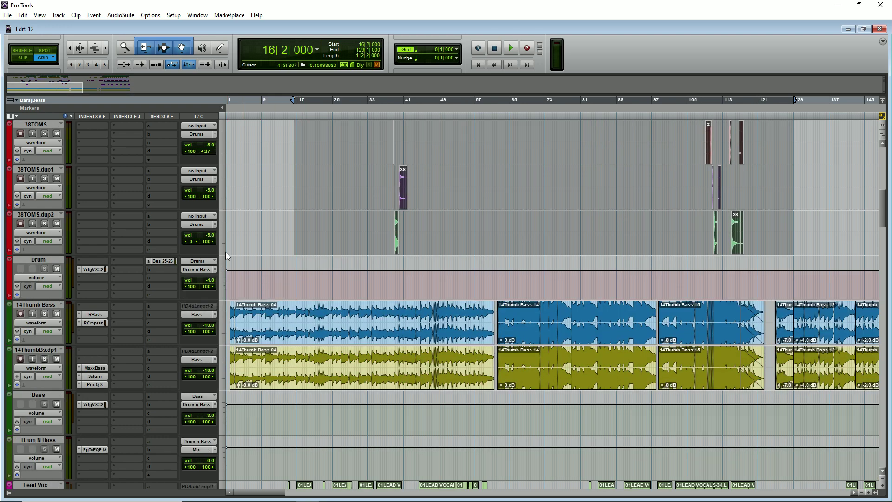
pyautogui.click(623, 175)
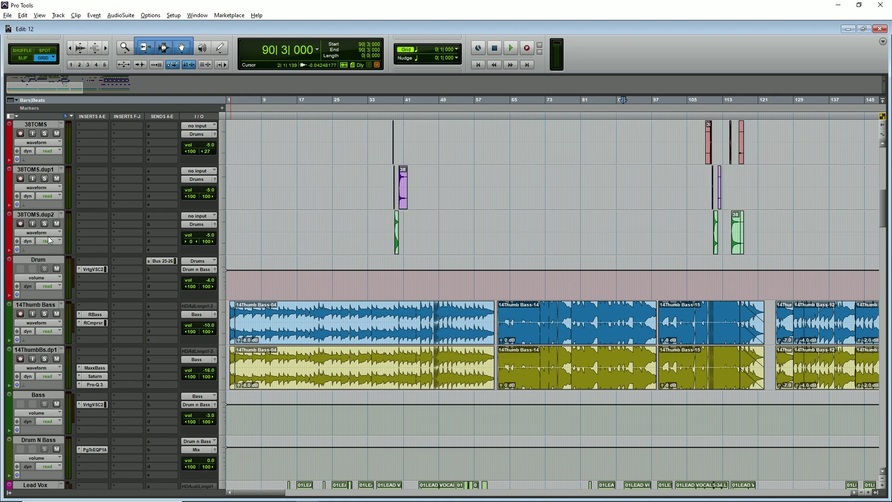
# - Inspect the Vertigo VSC-2 compressor settings on the Drum bus track, and close the plug-in
pyautogui.click(93, 269)
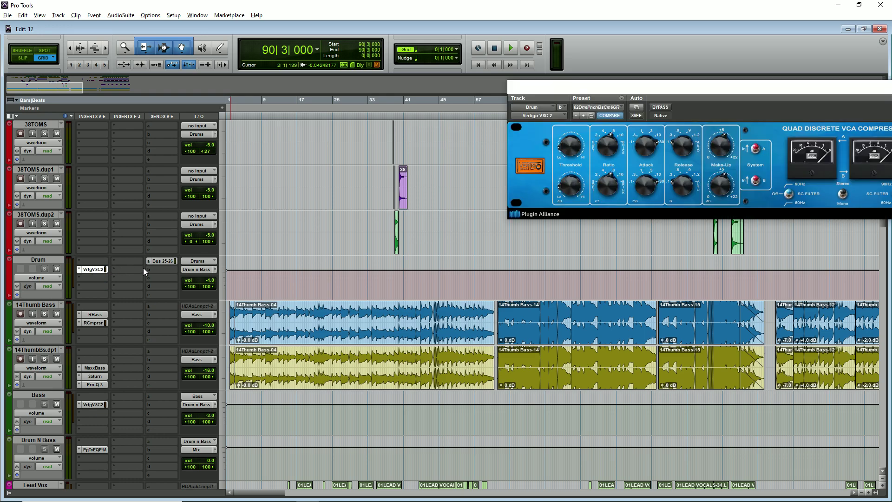
pyautogui.moveTo(719, 96); pyautogui.dragTo(557, 95)
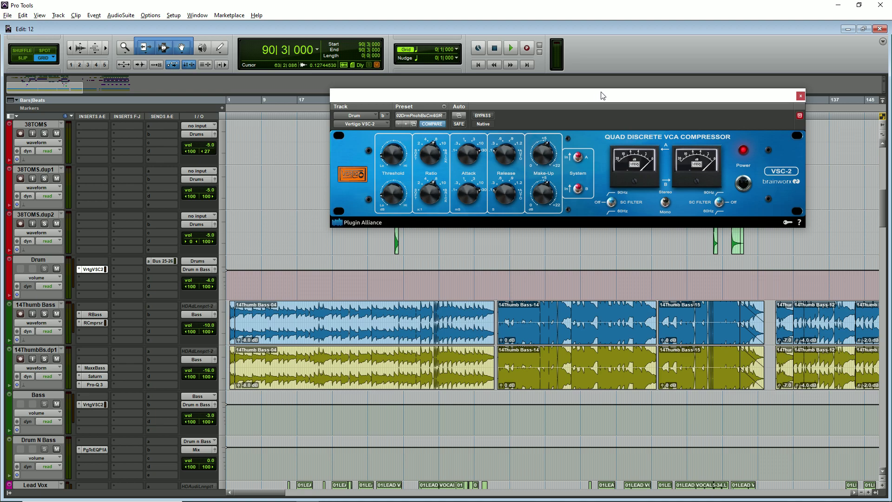
pyautogui.moveTo(603, 96); pyautogui.dragTo(574, 98)
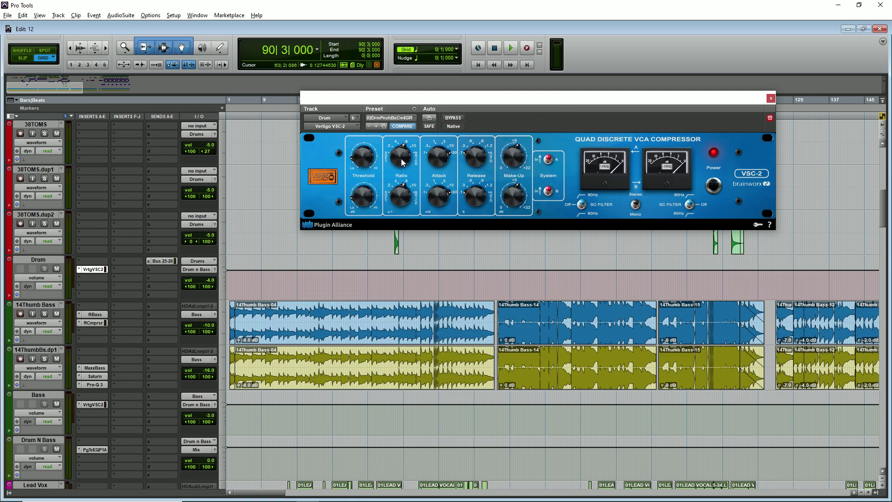
pyautogui.hotkey('ctrl', 'alt', 'w')
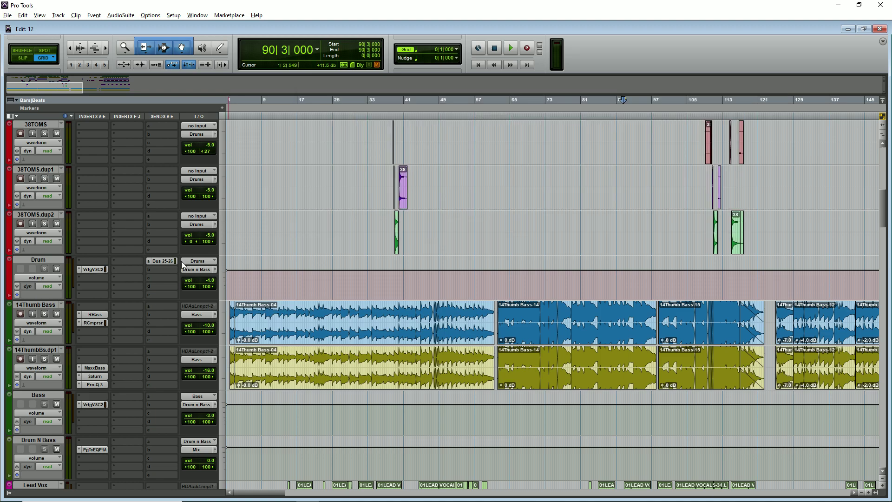
# - Inspect the Drum track's send to Bus 25-26, and close the send window
pyautogui.hotkey('ctrl', '[')
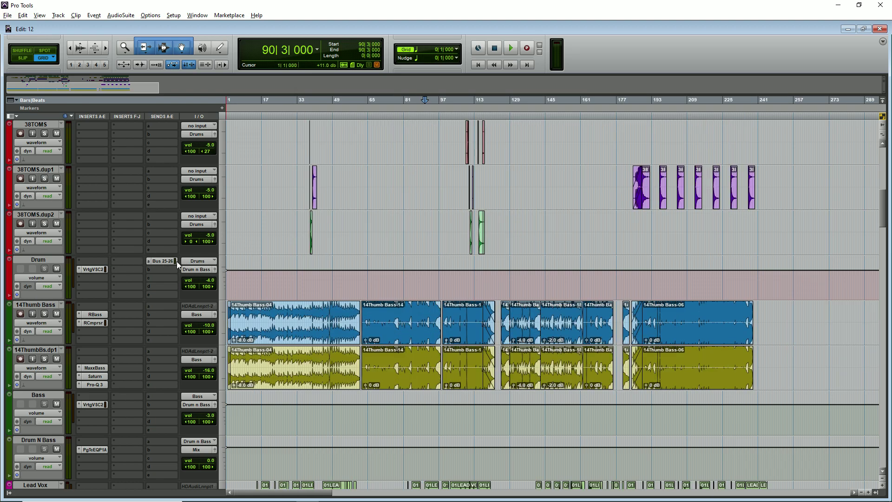
pyautogui.click(163, 261)
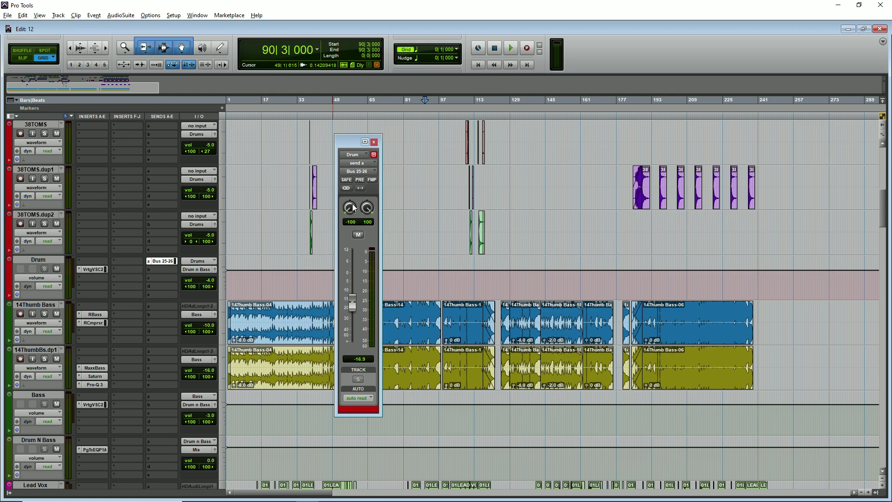
pyautogui.click(374, 142)
# - Select the 14Thumb Bass track from the session start to 254|3|000 to examine its clips over the whole song
pyautogui.hotkey('ctrl', '[')
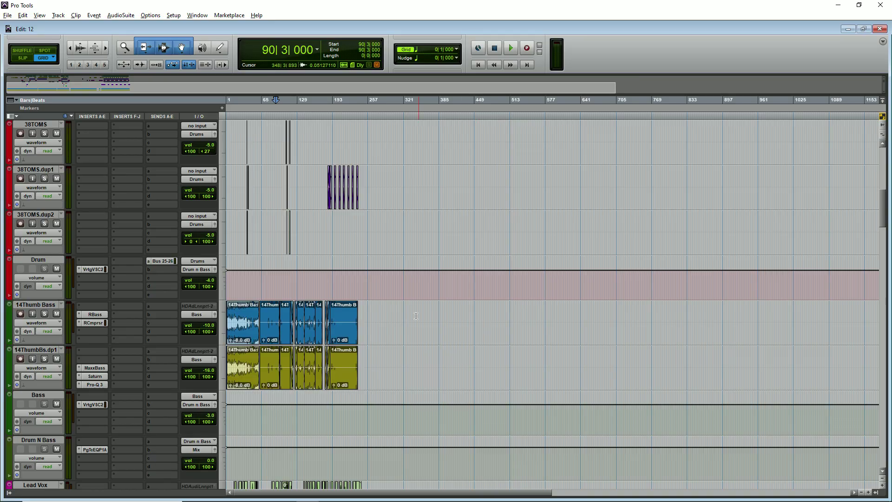
pyautogui.hotkey('ctrl', '[')
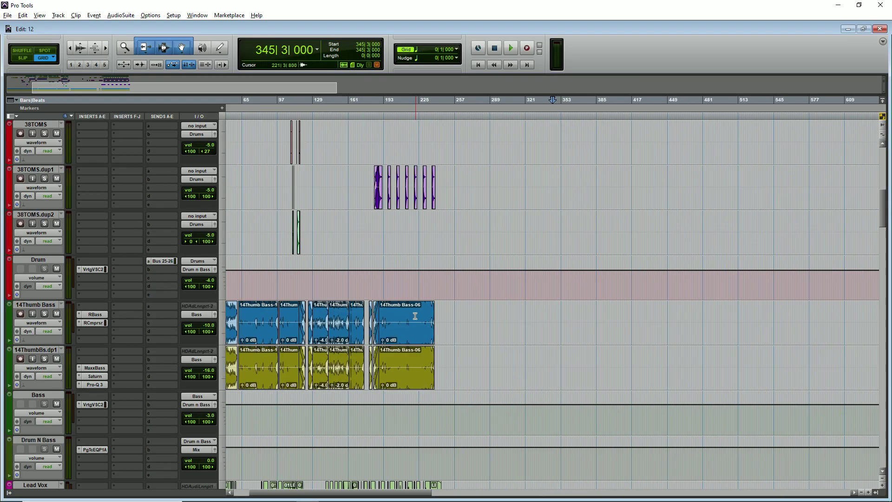
pyautogui.press('Return')
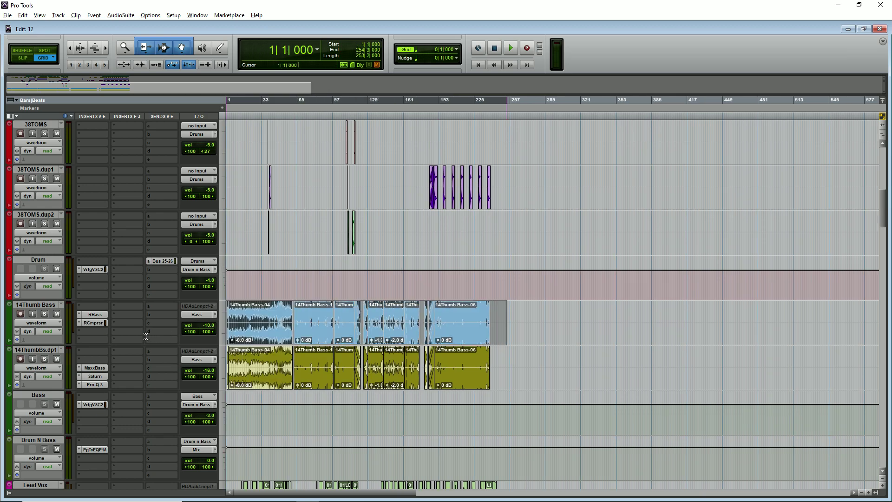
pyautogui.scroll(-2, 145, 335)
pyautogui.scroll(1, 163, 333)
pyautogui.click(517, 309)
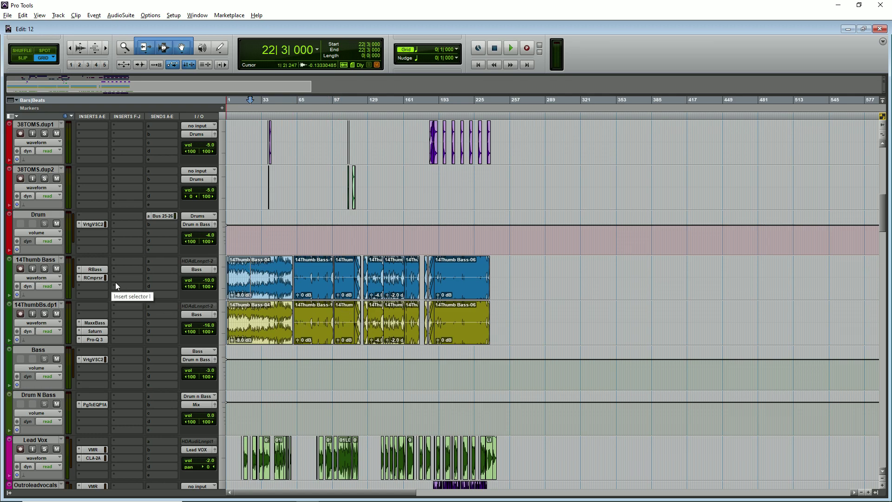
# - Solo the 14Thumb Bass and 14ThumbBs.dp1 tracks and play them from 81|2|000
pyautogui.click(319, 278)
pyautogui.hotkey('ctrl', ']')
pyautogui.hotkey('ctrl', ']')
pyautogui.hotkey('shift', 's')
pyautogui.press('space')
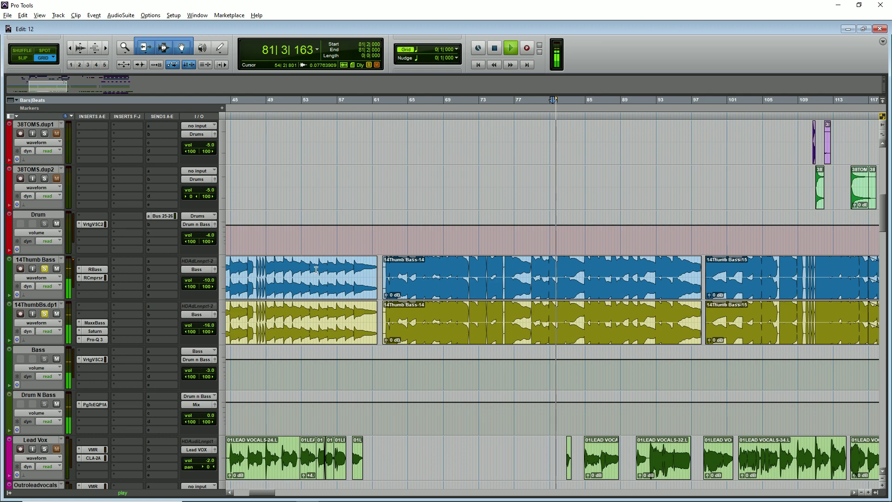
pyautogui.hotkey('ctrl', '[')
pyautogui.hotkey('ctrl', '[')
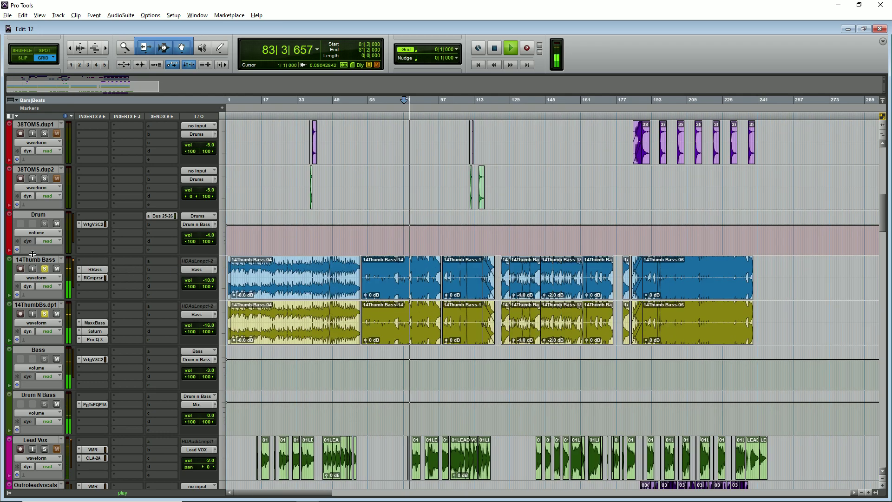
# - Inspect the RBass and RCompressor settings on the 14Thumb Bass track during playback, and close the plug-in window
pyautogui.click(99, 270)
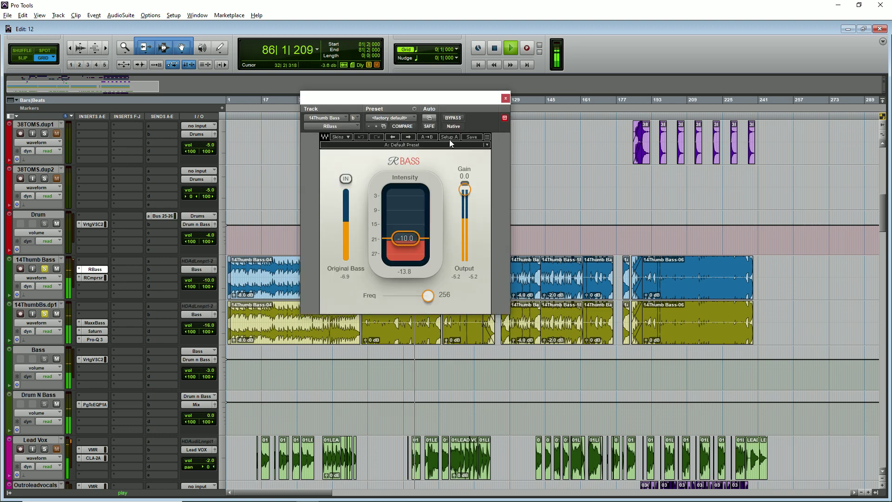
pyautogui.moveTo(428, 108); pyautogui.dragTo(578, 66)
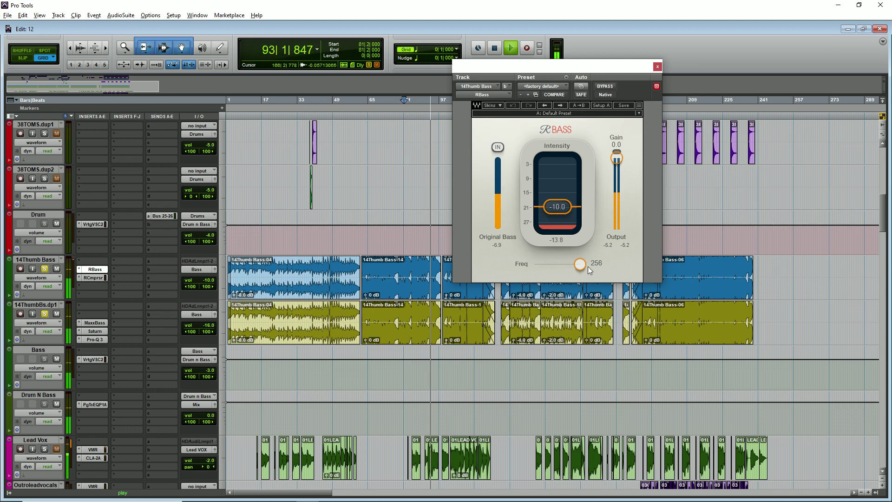
pyautogui.click(93, 278)
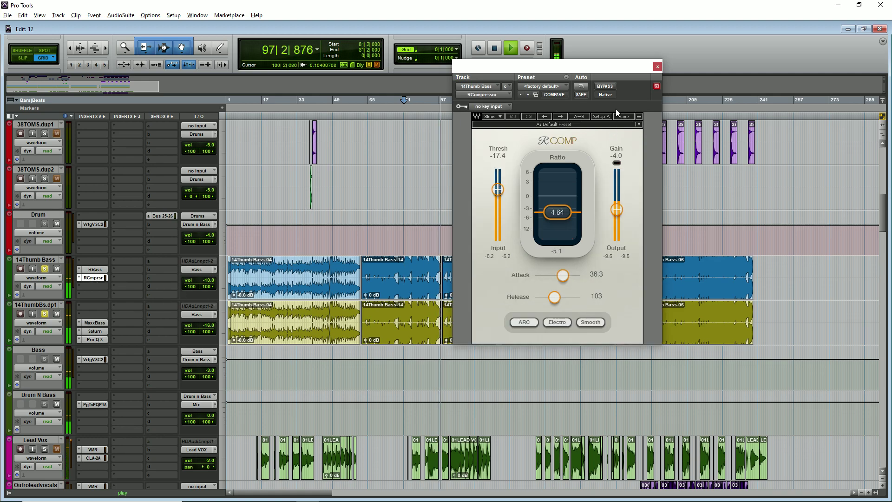
pyautogui.click(658, 68)
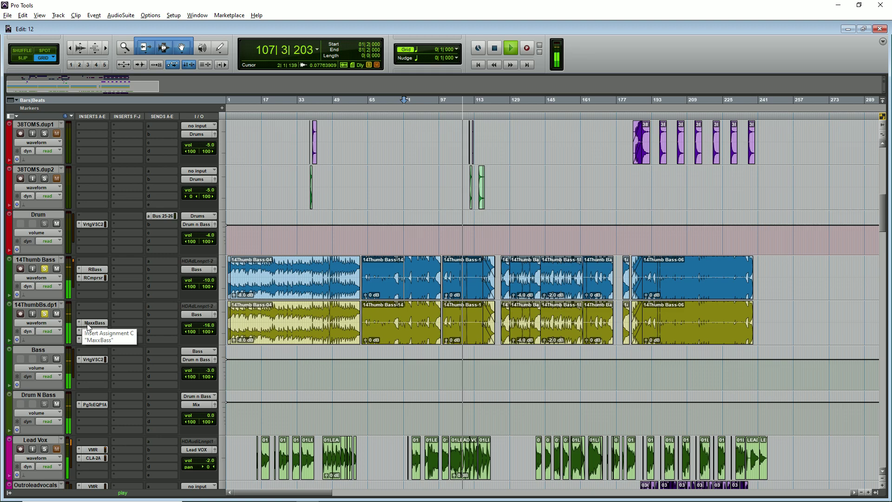
# - Play only the soloed 14ThumbBs.dp1 track from 77|3|000 and inspect its MaxxBass settings
pyautogui.click(396, 307)
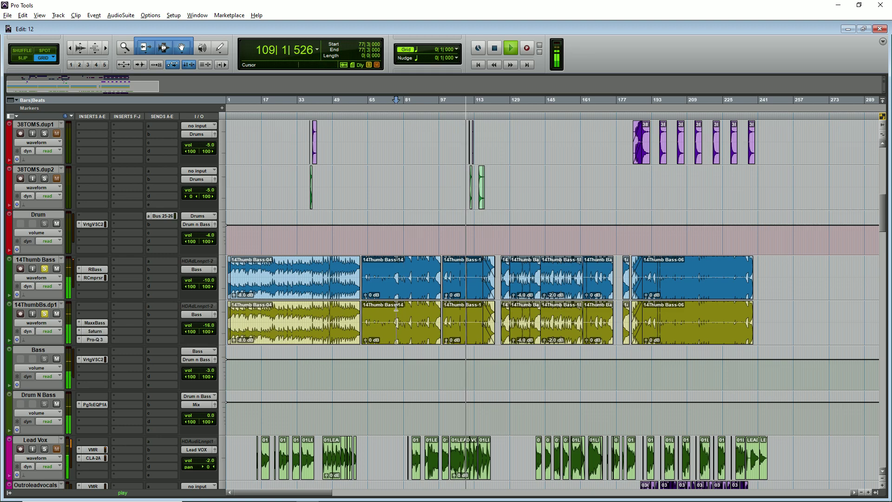
pyautogui.press('space')
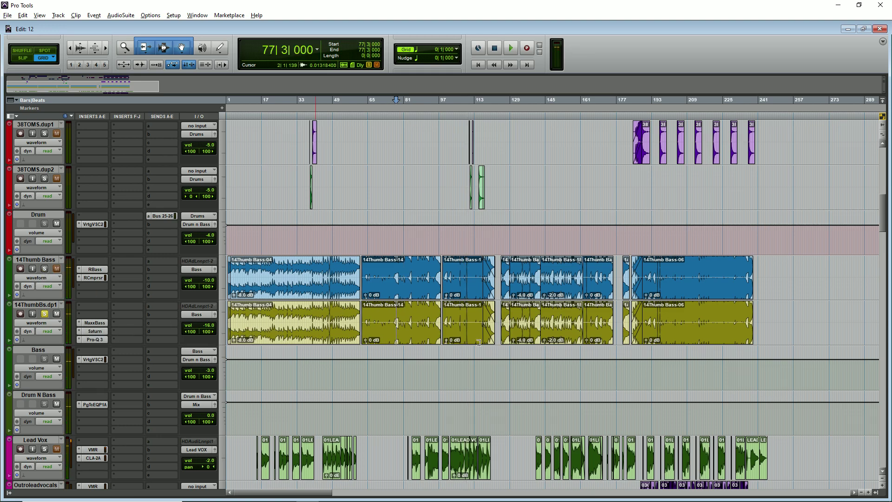
pyautogui.hotkey('ctrl', ']')
pyautogui.hotkey('ctrl', ']')
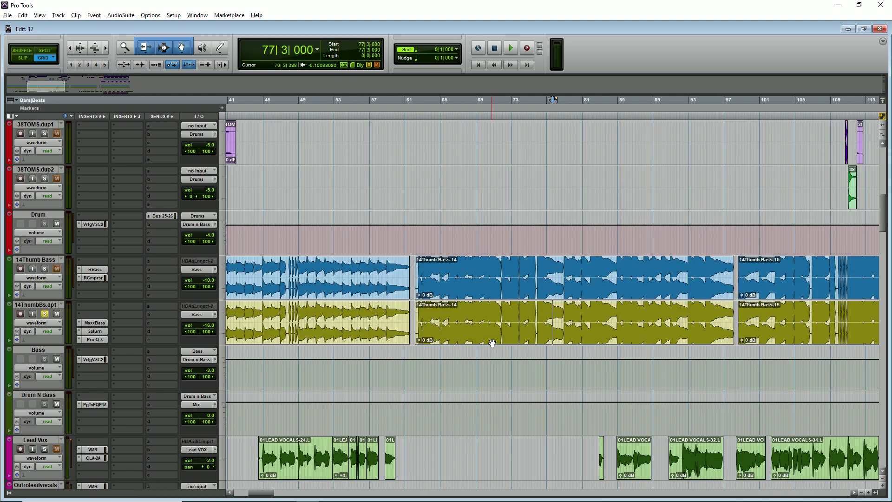
pyautogui.press('space')
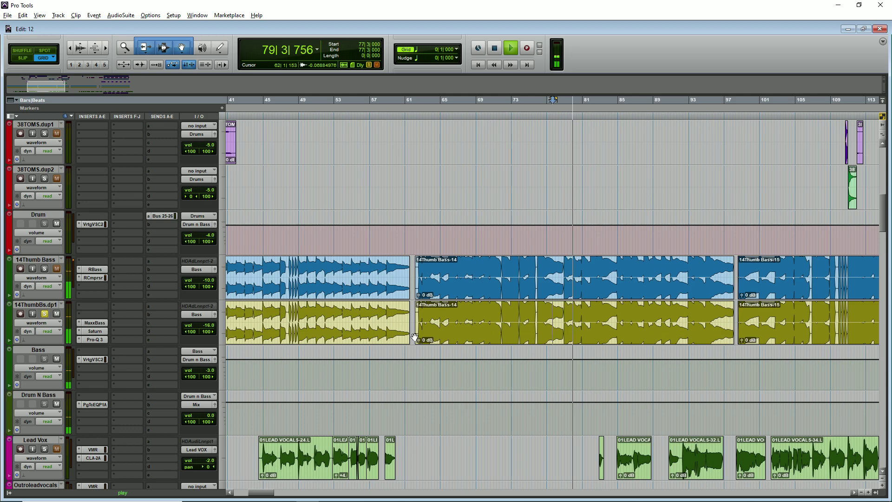
pyautogui.click(95, 323)
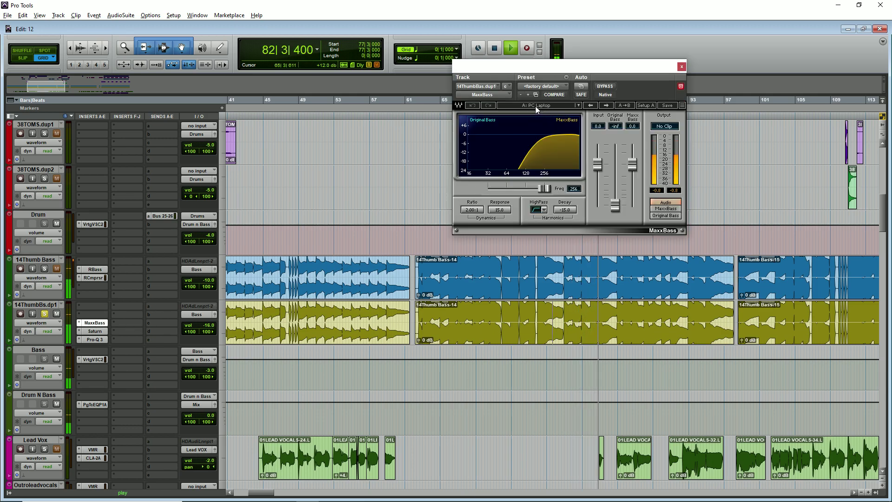
pyautogui.click(682, 67)
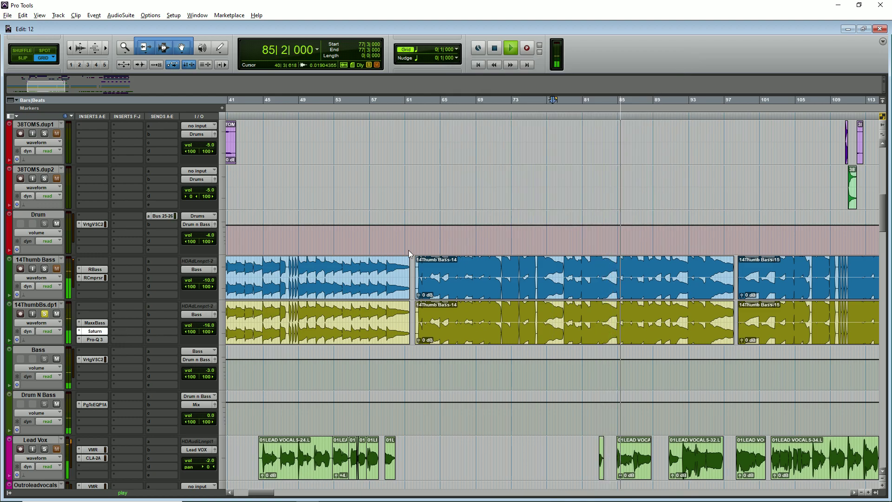
# - Inspect the Pro-Q 3 filter on the 14ThumbBs.dp1 track during soloed playback, close it, and unsolo the track
pyautogui.click(782, 64)
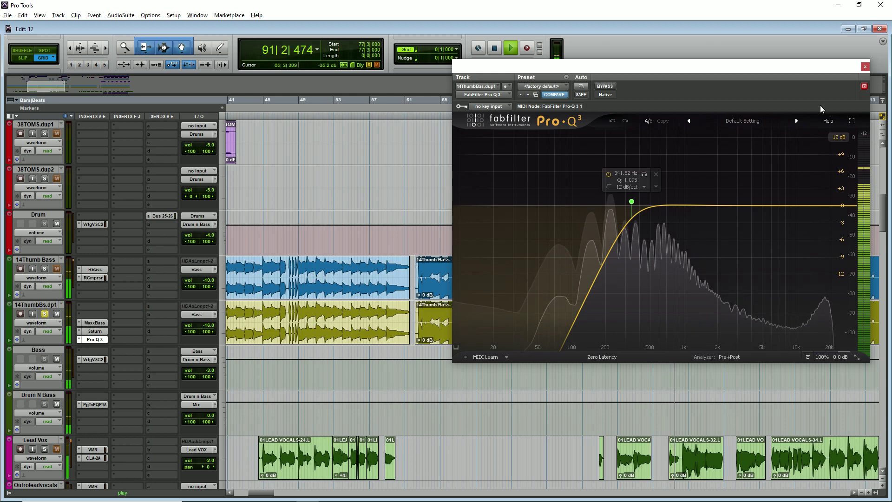
pyautogui.click(865, 67)
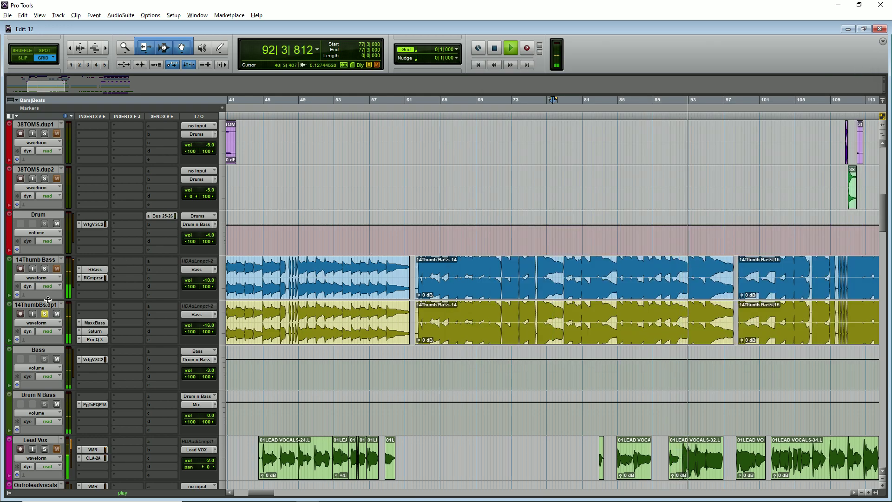
pyautogui.hotkey('ctrl', '[')
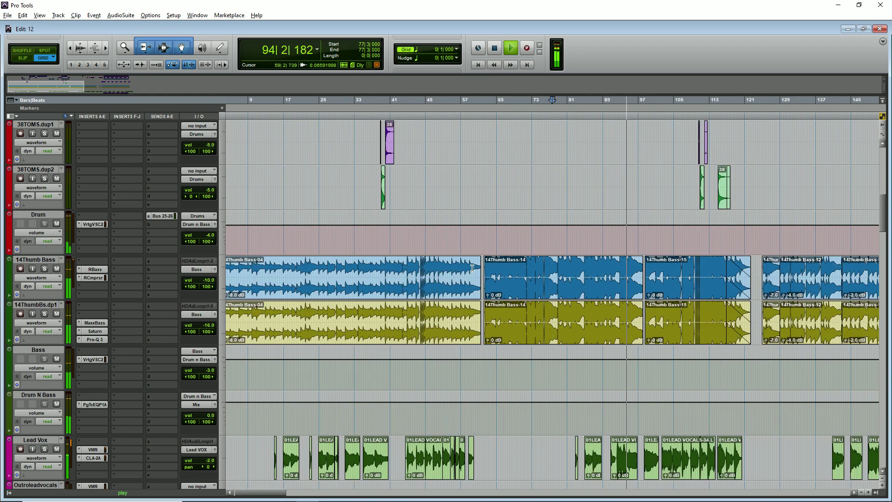
pyautogui.press('space')
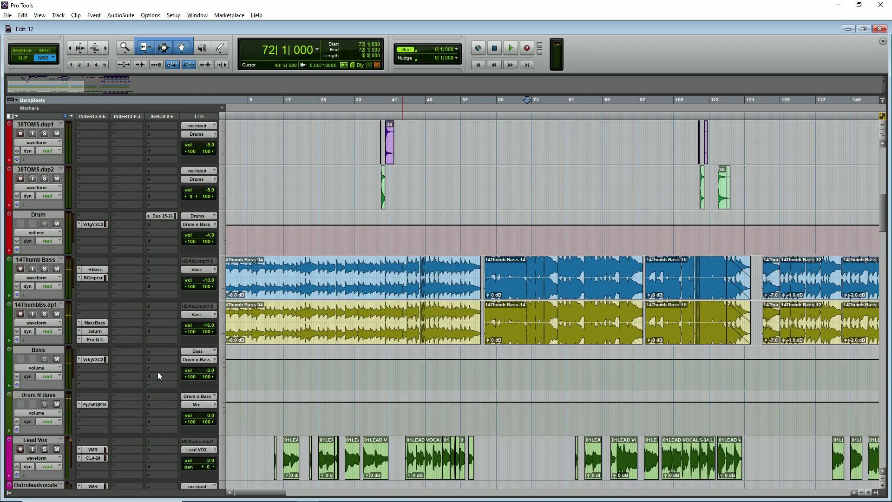
# - Inspect the Vertigo VSC-2 compressor settings on the Bass track and close the plug-in window
pyautogui.click(92, 360)
pyautogui.moveTo(667, 83); pyautogui.dragTo(472, 106)
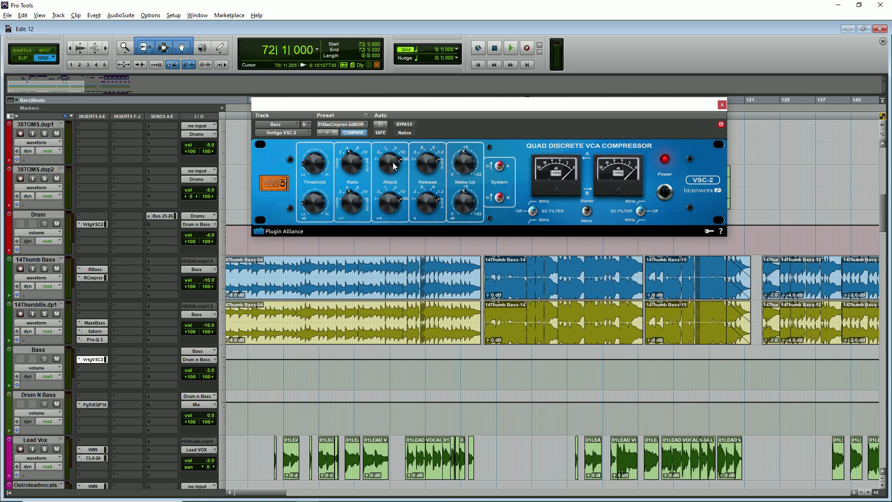
pyautogui.click(722, 105)
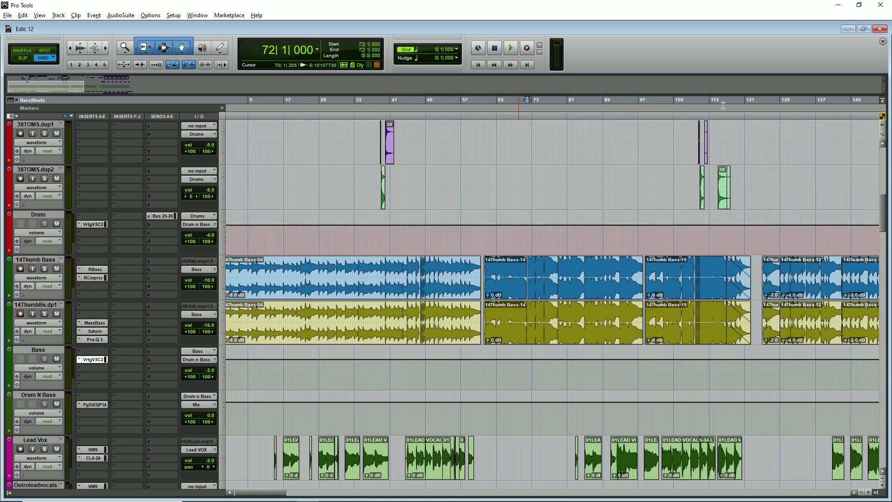
# - Highlight the Drum N Bass track from 15|2|000 to 95|1|000 and from 33|1|000 to 117|3|000, ending at 45|1|000
pyautogui.scroll(-1, 203, 206)
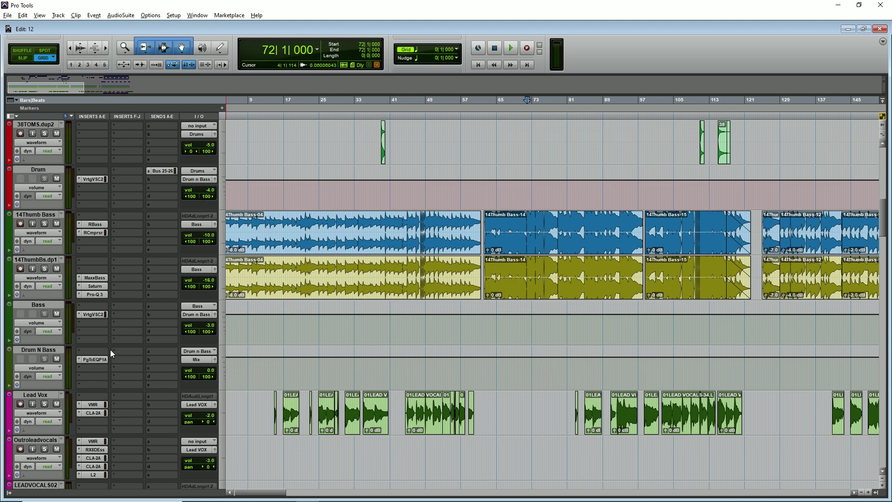
pyautogui.moveTo(276, 367); pyautogui.dragTo(629, 375)
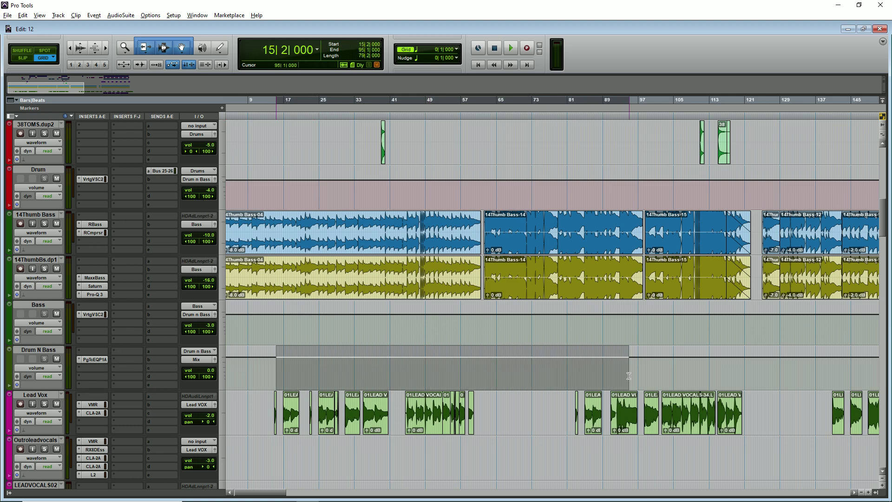
pyautogui.click(304, 369)
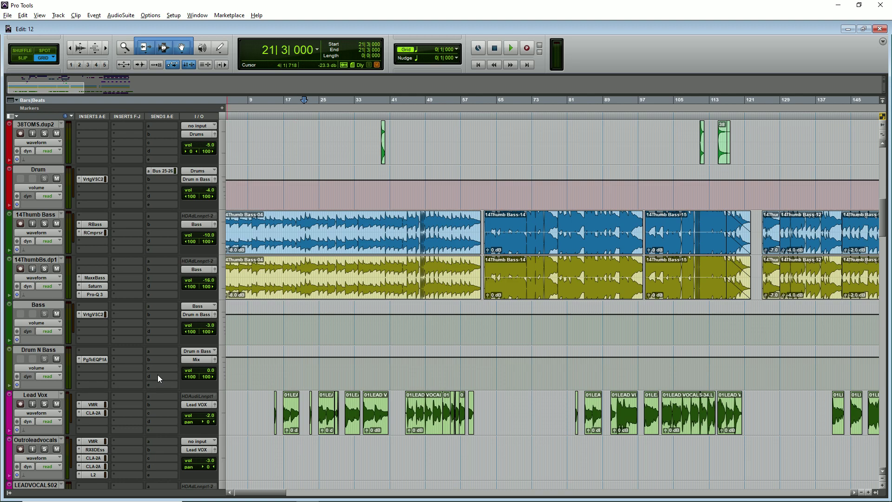
pyautogui.moveTo(361, 370); pyautogui.dragTo(730, 369)
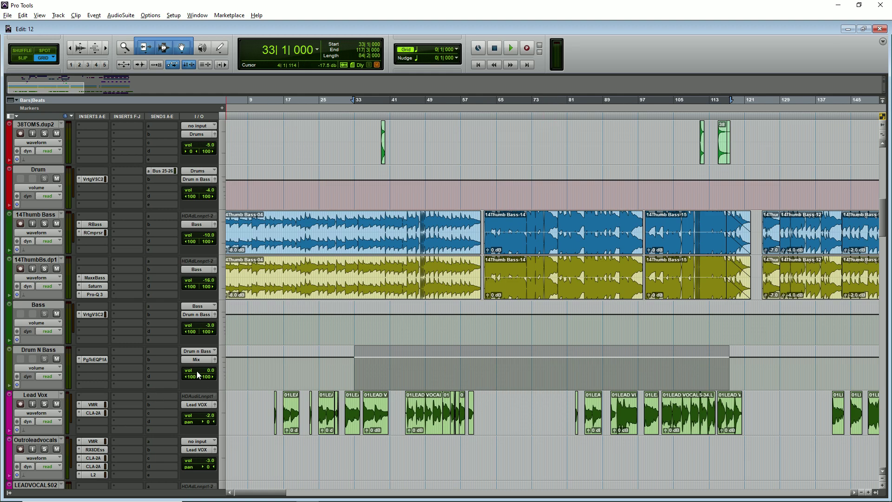
pyautogui.click(408, 368)
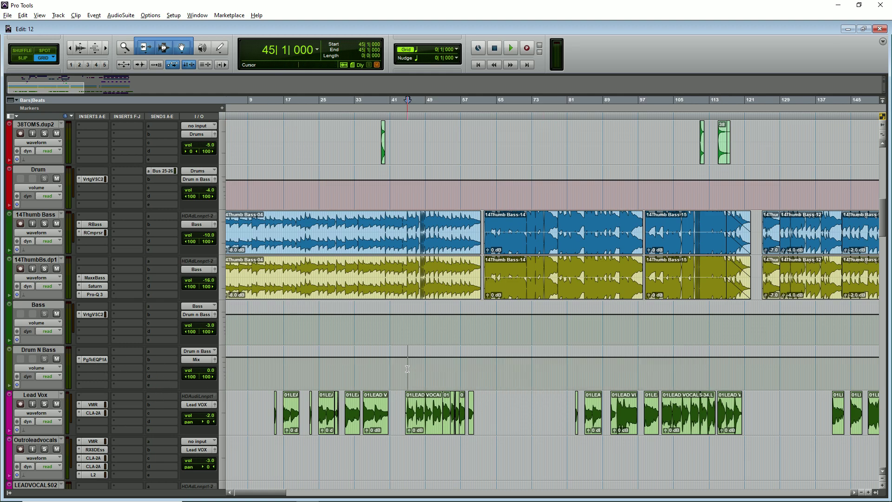
# - Inspect the PuigTec EQP-1A on the Drum N Bass track and play the song from 65|3|000
pyautogui.click(96, 359)
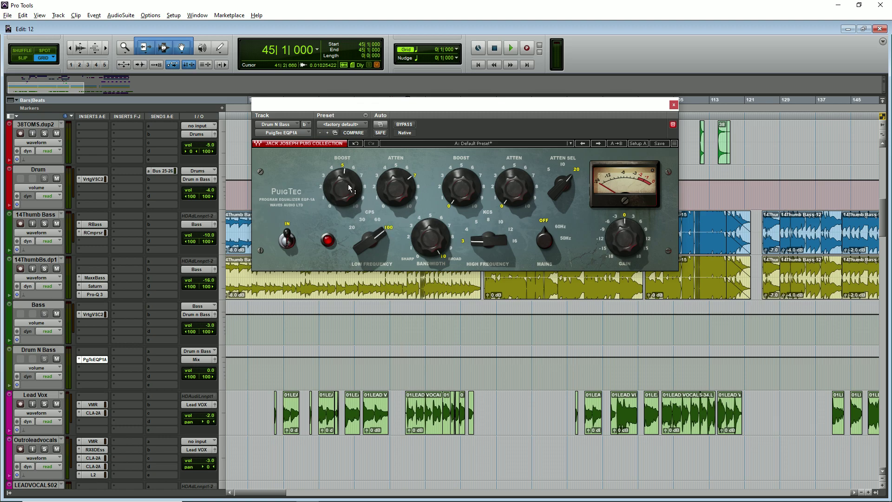
pyautogui.moveTo(397, 180)
pyautogui.click(411, 318)
pyautogui.press('space')
pyautogui.hotkey('ctrl', '[')
pyautogui.click(367, 321)
pyautogui.hotkey('ctrl', '[')
pyautogui.hotkey('ctrl', '[')
pyautogui.hotkey('ctrl', '[')
pyautogui.hotkey('ctrl', ']')
pyautogui.hotkey('ctrl', ']')
pyautogui.hotkey('ctrl', ']')
pyautogui.hotkey('ctrl', ']')
pyautogui.hotkey('ctrl', ']')
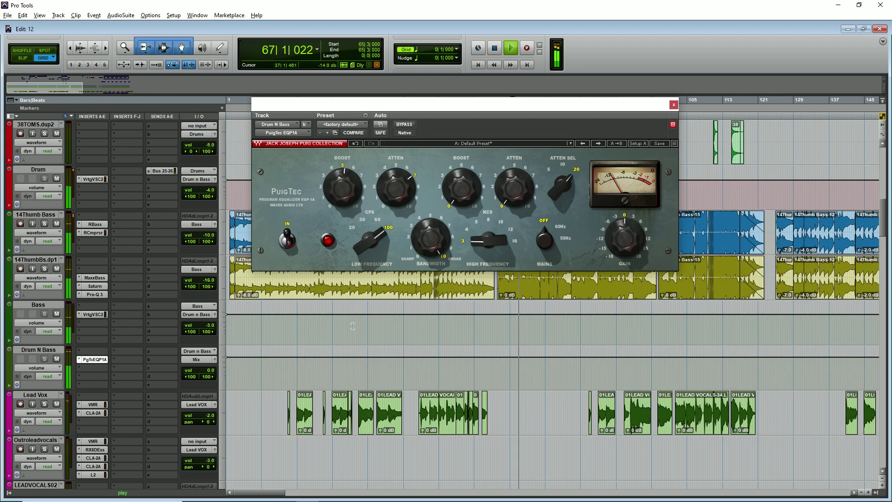
# - Compare the Drum N Bass sound with the PuigTec EQP-1A bypassed and active, and close the plug-in
pyautogui.click(411, 126)
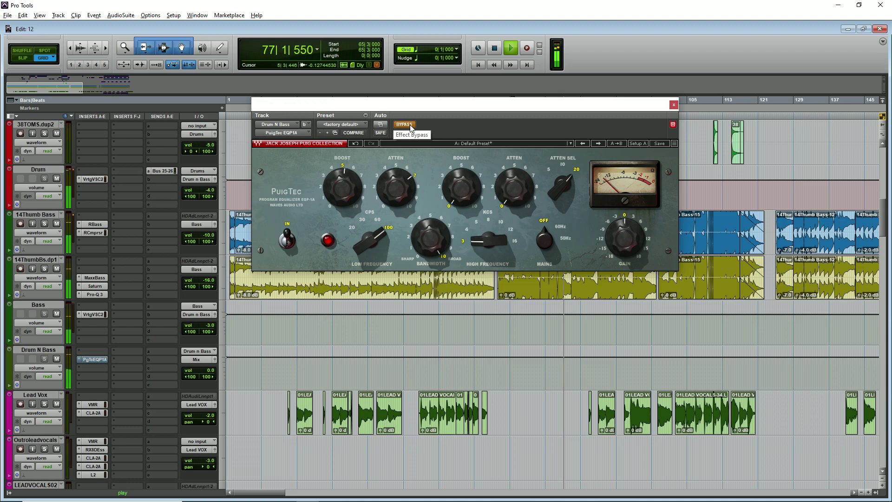
pyautogui.click(411, 129)
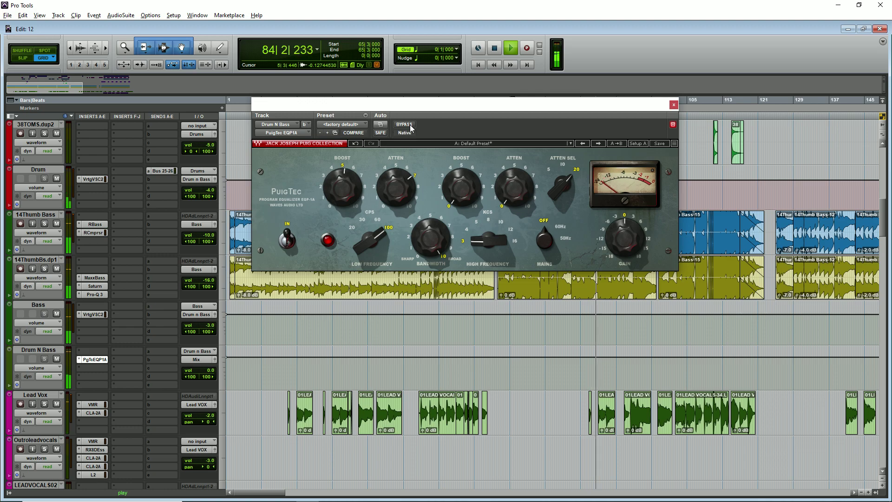
pyautogui.press('space')
pyautogui.hotkey('ctrl', 'w')
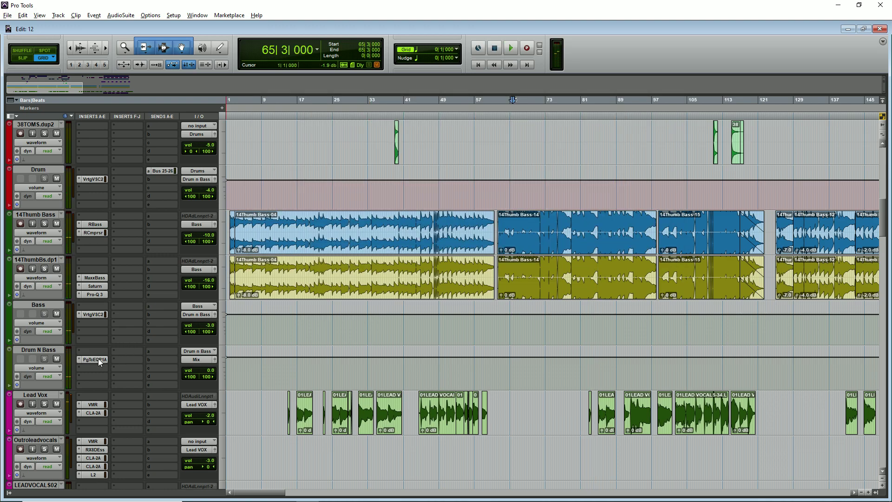
# - Solo the Lead Vox track and play it from 33|3|000
pyautogui.click(507, 364)
pyautogui.scroll(-2, 503, 361)
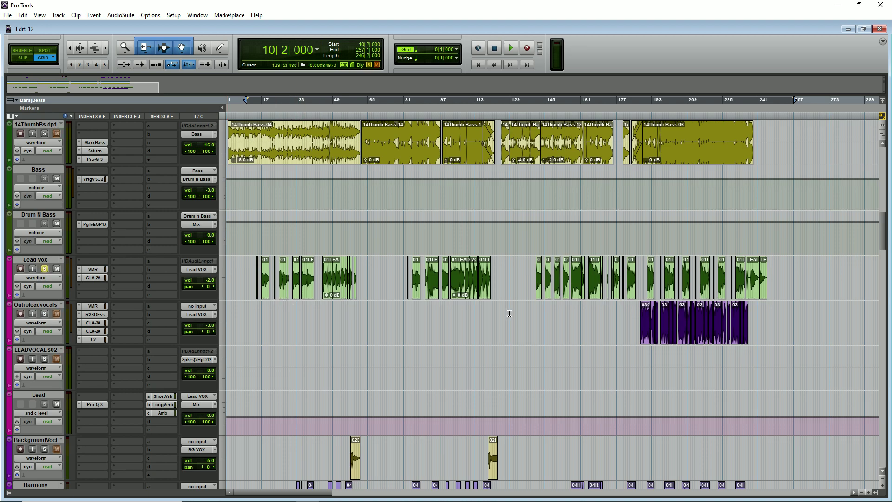
pyautogui.click(298, 312)
pyautogui.hotkey('ctrl', ']')
pyautogui.hotkey('ctrl', ']')
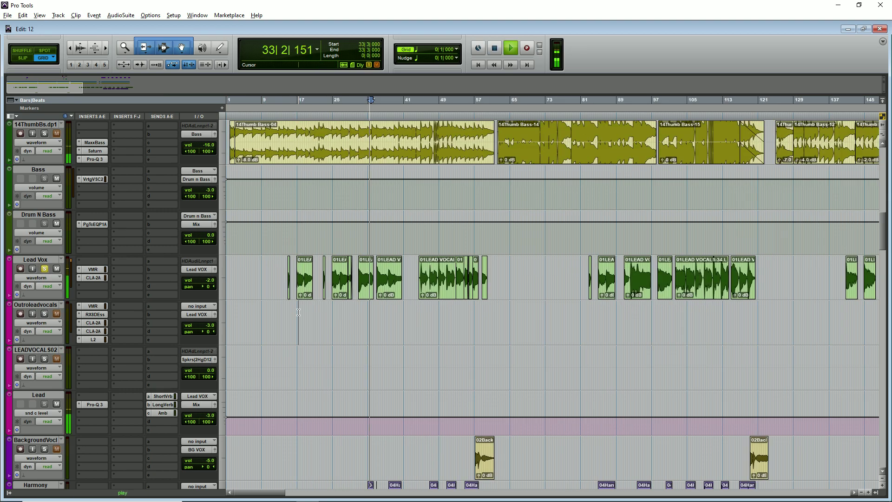
pyautogui.press('space')
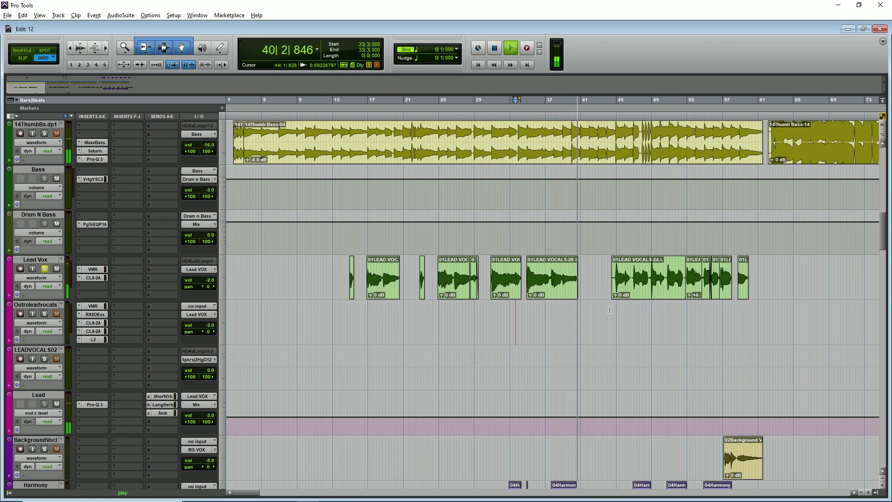
# - Play the soloed Lead Vox track from 44|2|000, the start of the 01LEAD VOCALS-24.L clip
pyautogui.hotkey('ctrl', ']')
pyautogui.hotkey('ctrl', ']')
pyautogui.hotkey('ctrl', ']')
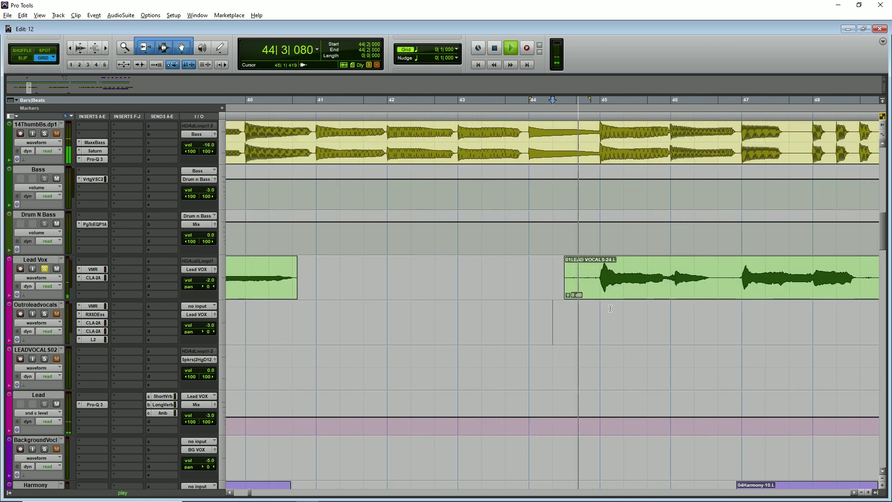
pyautogui.hotkey('ctrl', '[')
pyautogui.hotkey('ctrl', '[')
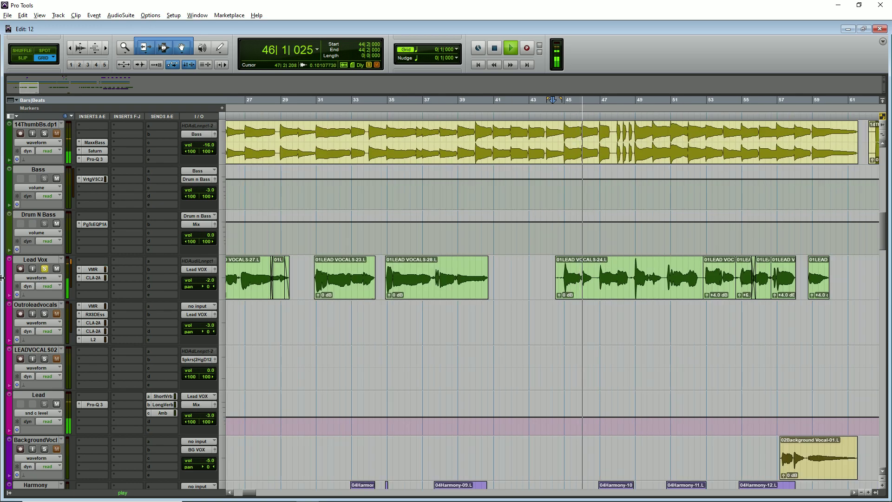
# - Bypass VMR and CLA-2A on the Lead Vox track and Pro-Q 3 on the Lead track during playback
pyautogui.keyDown('ctrl'); pyautogui.click(94, 269); pyautogui.keyUp('ctrl')
pyautogui.keyDown('ctrl'); pyautogui.click(95, 278); pyautogui.keyUp('ctrl')
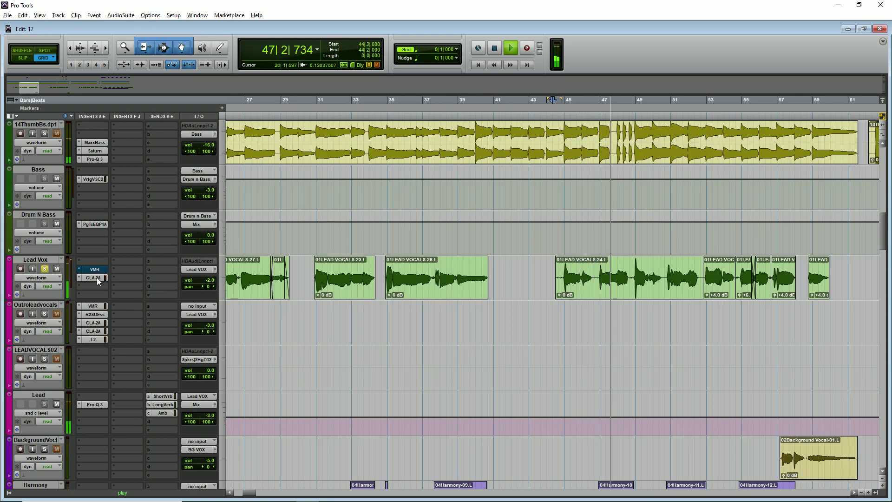
pyautogui.keyDown('ctrl'); pyautogui.click(91, 403); pyautogui.keyUp('ctrl')
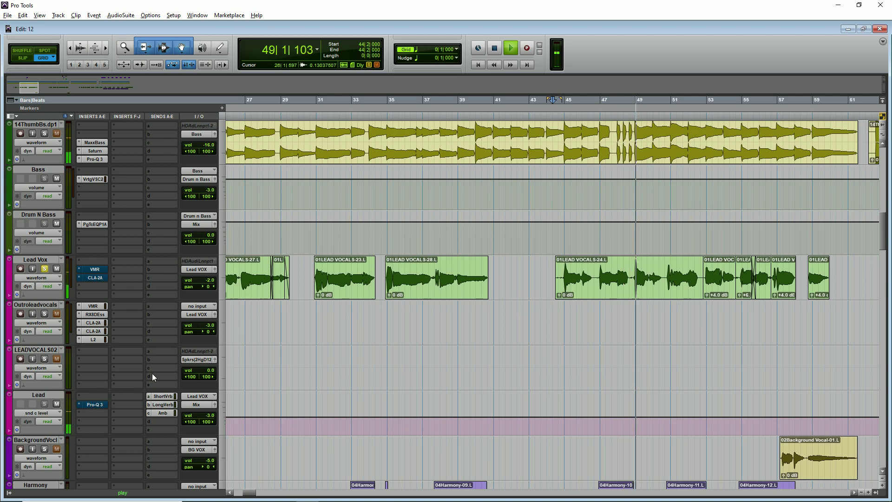
# - Try the unprocessed Lead Vox at a volume of +8.8, return it to -2.0, and stop playback at 28|1|000
pyautogui.moveTo(203, 281); pyautogui.dragTo(210, 249)
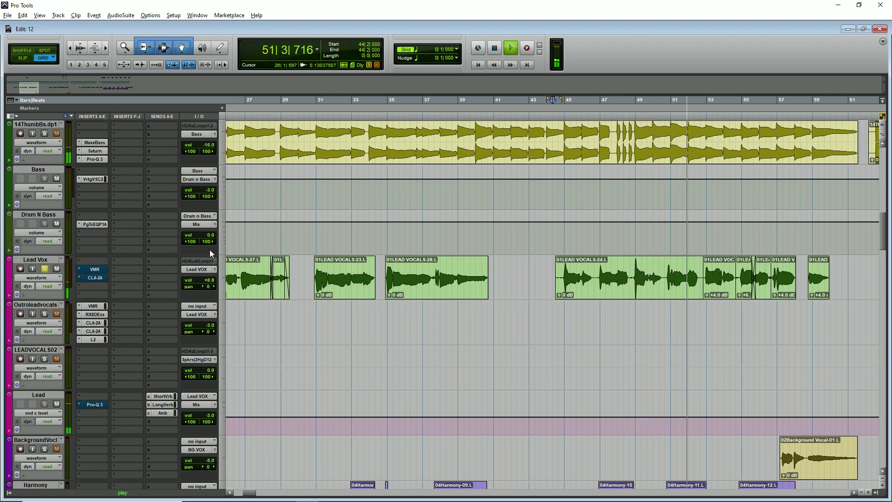
pyautogui.moveTo(208, 281); pyautogui.dragTo(207, 297)
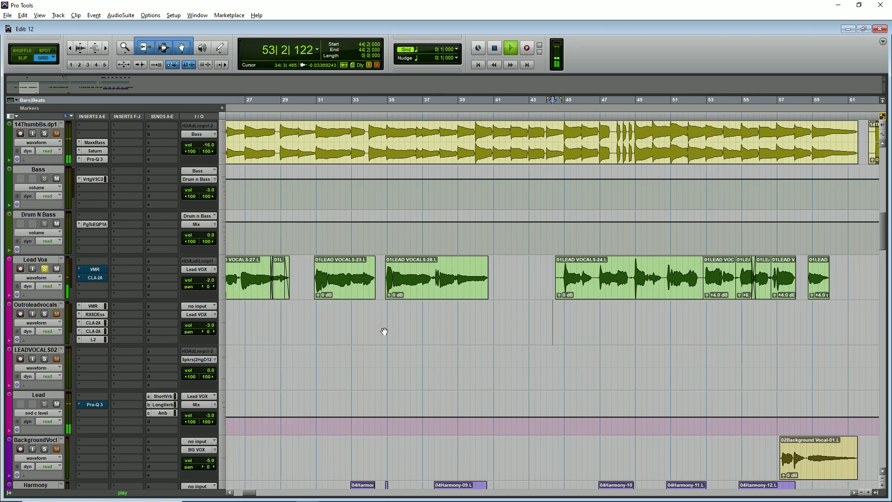
pyautogui.hotkey('ctrl', '[')
pyautogui.click(408, 321)
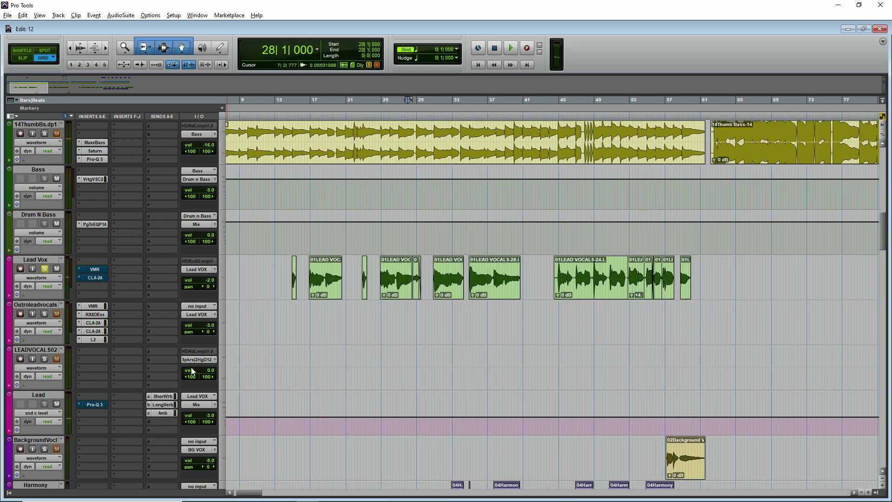
# - Inspect the FG-N, FG-116 and Revival modules in the Lead Vox track's Virtual Mix Rack, and close the plug-in
pyautogui.hotkey('ctrl', '[')
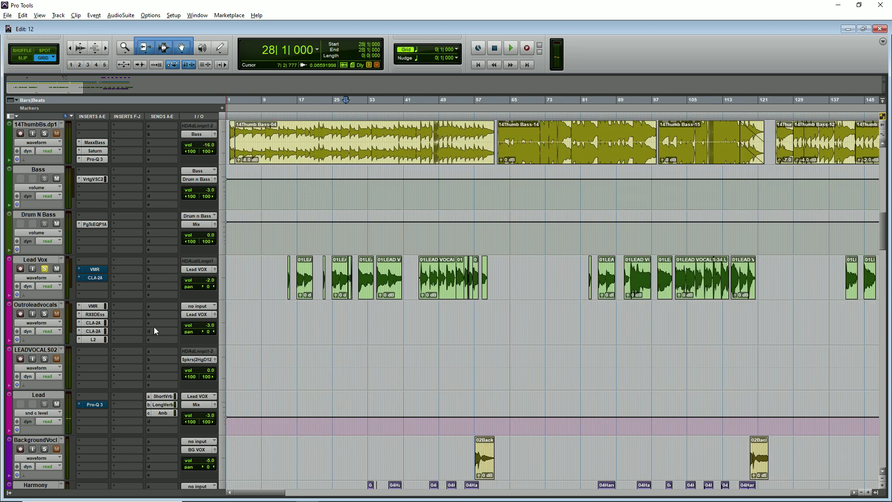
pyautogui.click(94, 269)
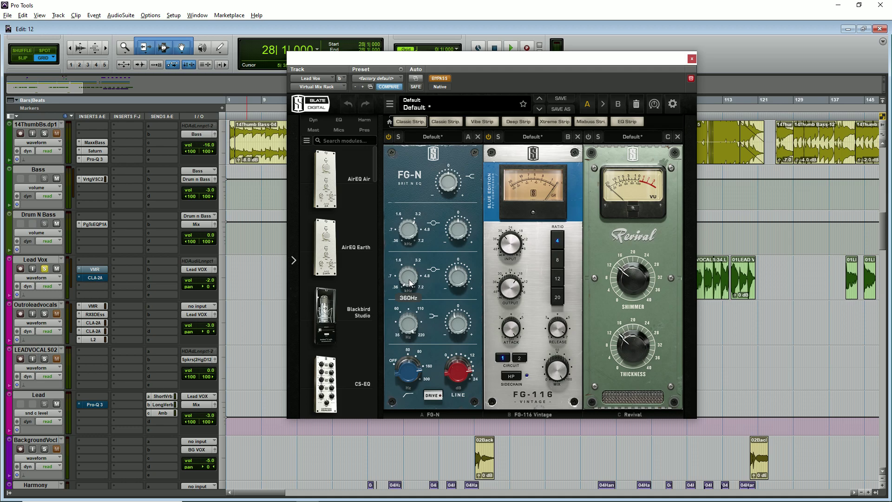
pyautogui.moveTo(466, 278)
pyautogui.moveTo(414, 327)
pyautogui.moveTo(459, 322)
pyautogui.moveTo(460, 238)
pyautogui.moveTo(448, 182)
pyautogui.moveTo(558, 329)
pyautogui.moveTo(636, 348)
pyautogui.click(692, 58)
# - Play Lead Vox from 46|1|000 with VMR active and CLA-2A bypassed, and reopen the Virtual Mix Rack
pyautogui.press('space')
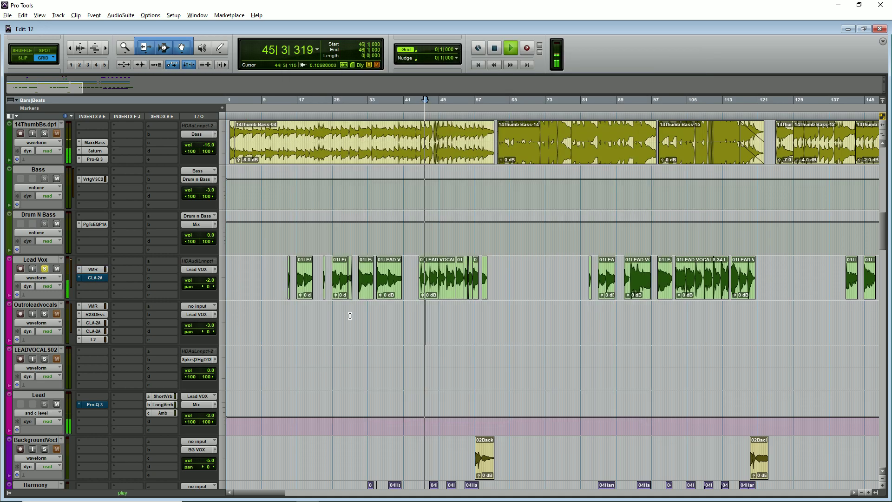
pyautogui.click(95, 269)
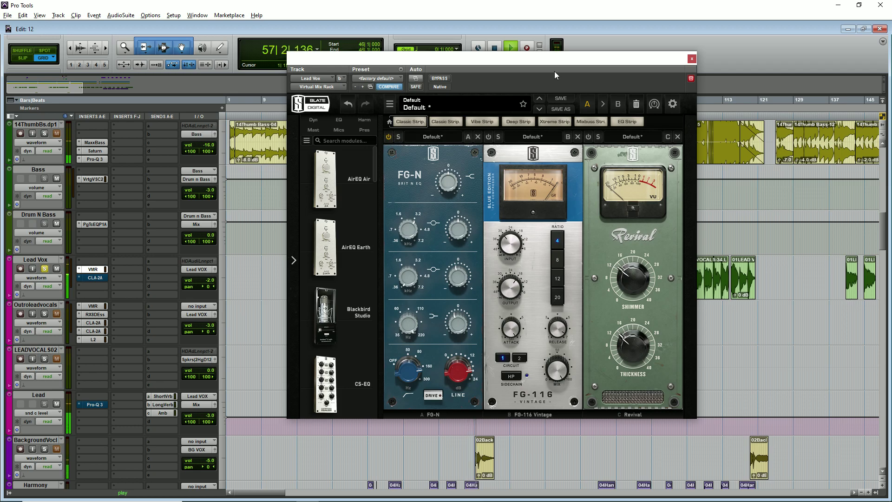
pyautogui.moveTo(550, 59); pyautogui.dragTo(595, 68)
# - Replay Lead Vox from 45|2|000, toggle the Revival module in the Virtual Mix Rack, and close the plug-in
pyautogui.press('space')
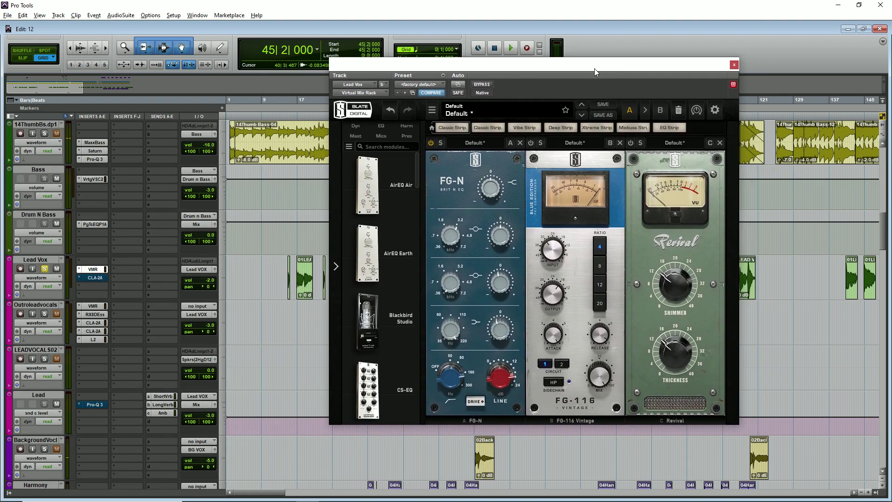
pyautogui.press('space')
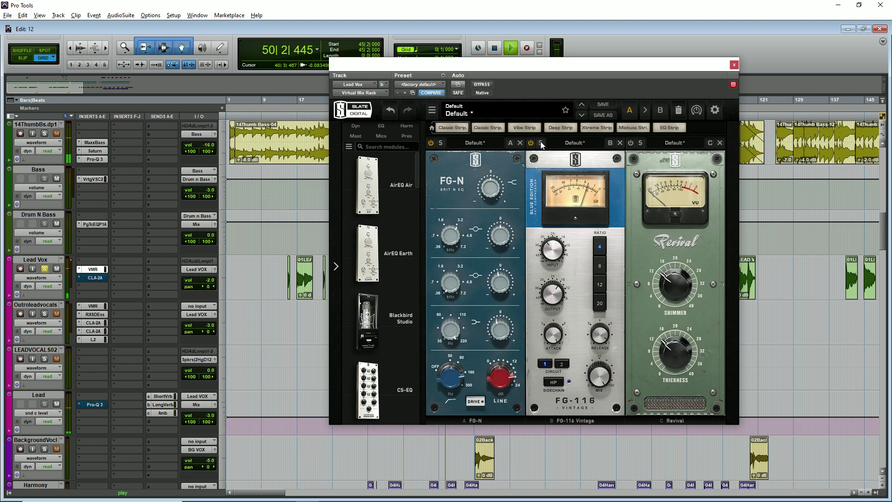
pyautogui.click(632, 144)
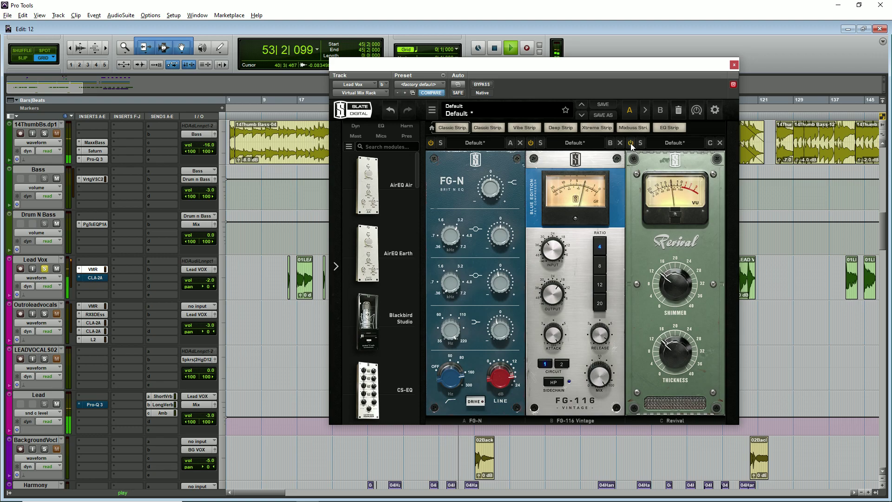
pyautogui.click(734, 65)
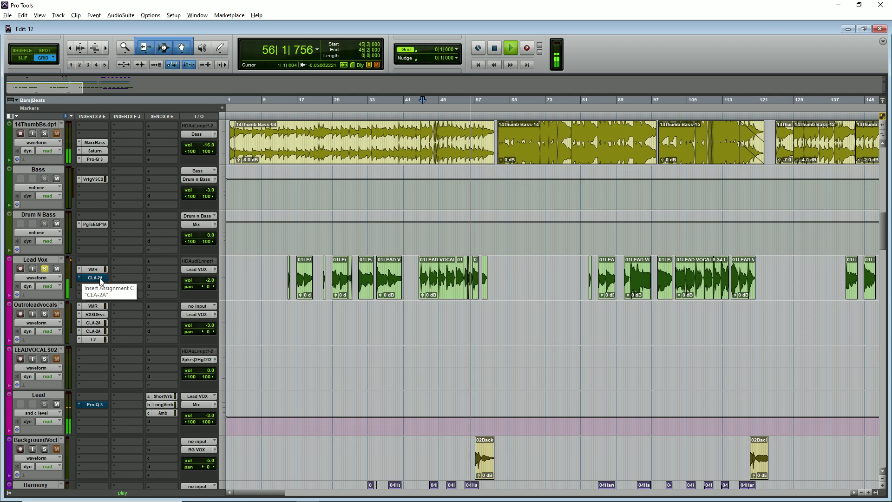
# - Activate the CLA-2A on Lead Vox and play the track from 44|2|000 with the compressor open
pyautogui.press('space')
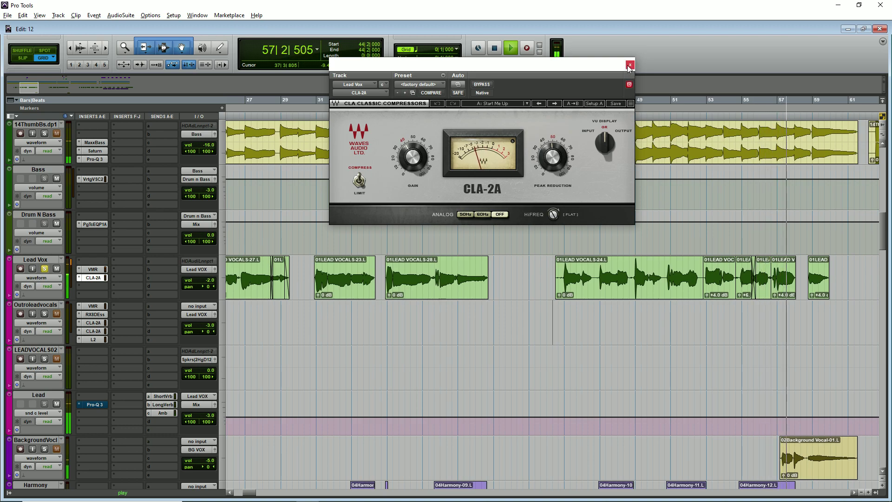
pyautogui.hotkey('ctrl', '[')
pyautogui.hotkey('ctrl', '[')
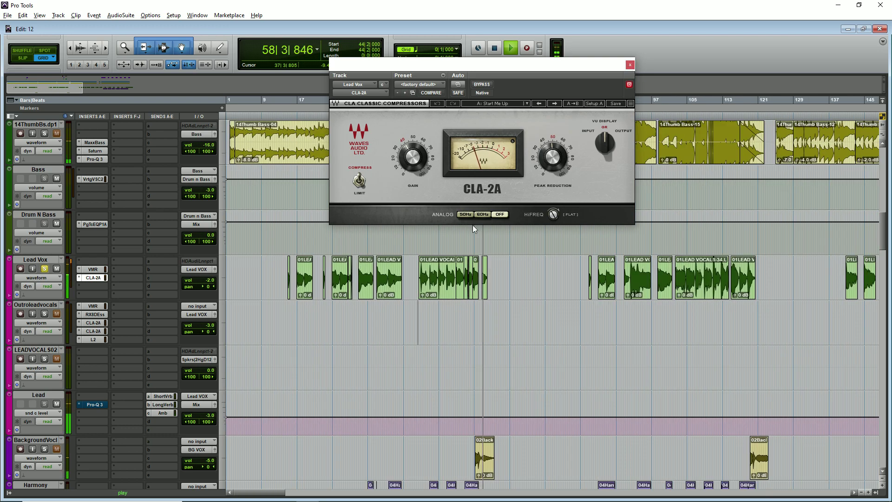
pyautogui.scroll(-2, 97, 335)
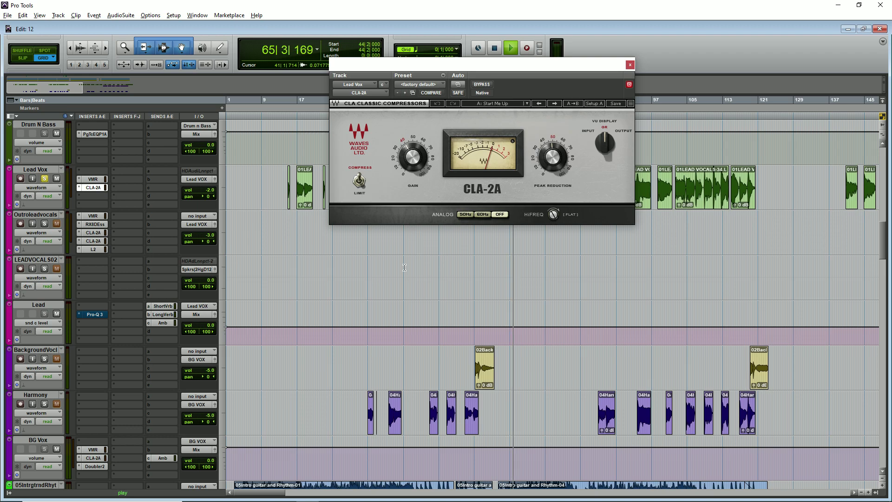
# - Take the Lead track's FabFilter Pro-Q 3 out of bypass and play the vocal from 46|1|000
pyautogui.click(97, 314)
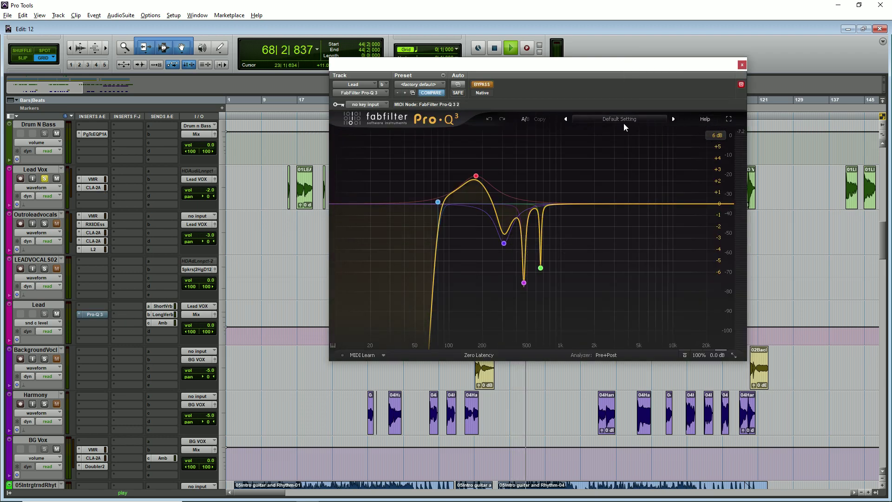
pyautogui.click(490, 87)
pyautogui.press('space')
pyautogui.moveTo(528, 66); pyautogui.dragTo(678, 44)
pyautogui.press('space')
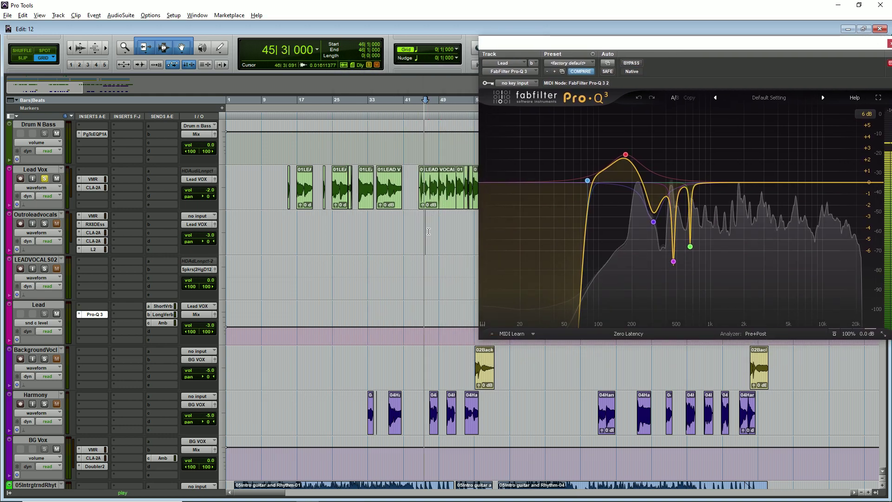
# - Examine the boost and cut bands of the Lead track's Pro-Q 3 during playback, and close the plug-in
pyautogui.moveTo(670, 45); pyautogui.dragTo(483, 40)
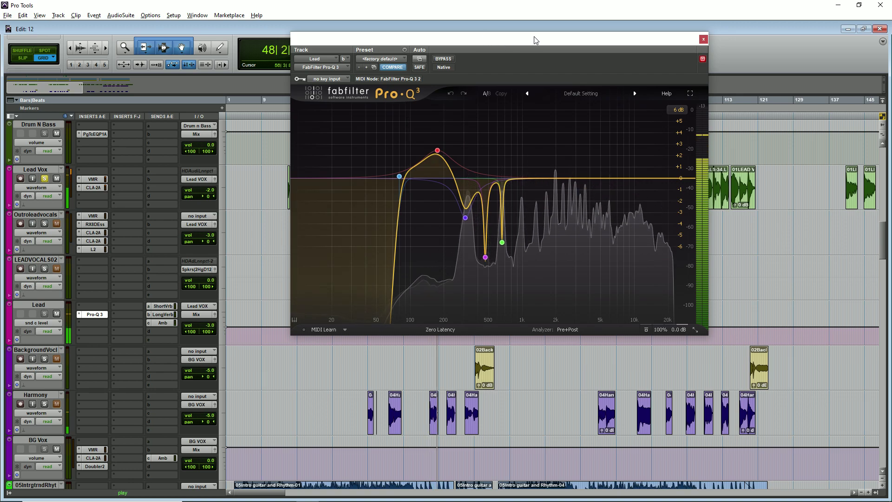
pyautogui.moveTo(481, 216)
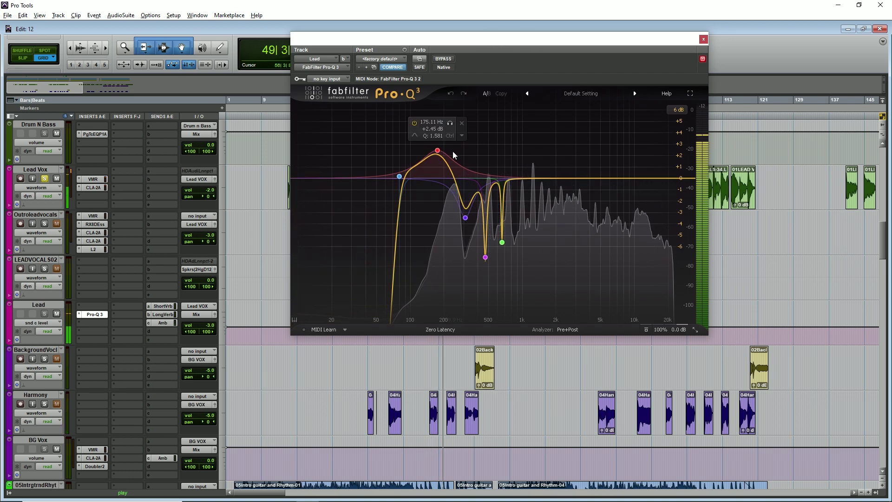
pyautogui.click(704, 39)
pyautogui.hotkey('ctrl', '[')
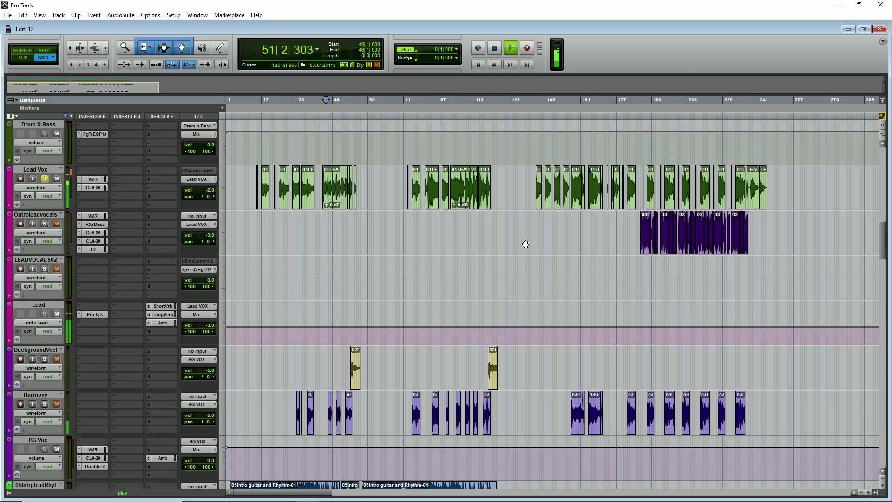
# - Stop playback and cue the session at 188|2|000, near the start of the Outroleadvocals clips
pyautogui.scroll(2, 524, 245)
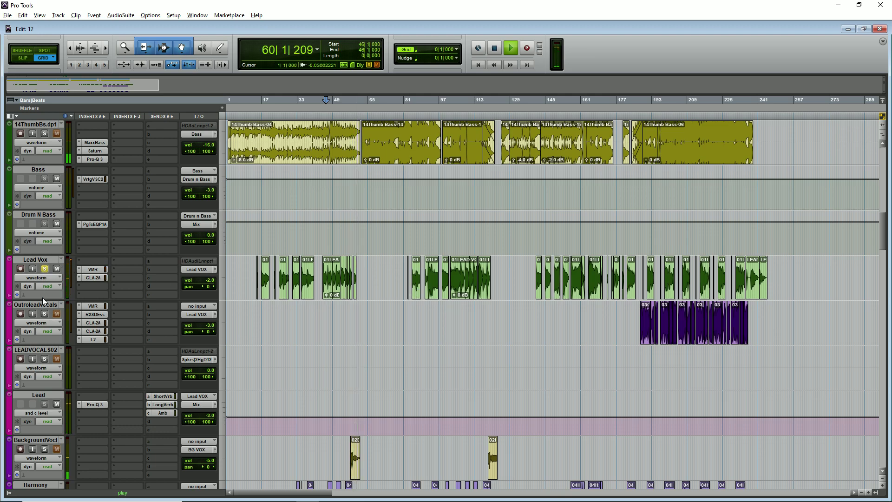
pyautogui.press('space')
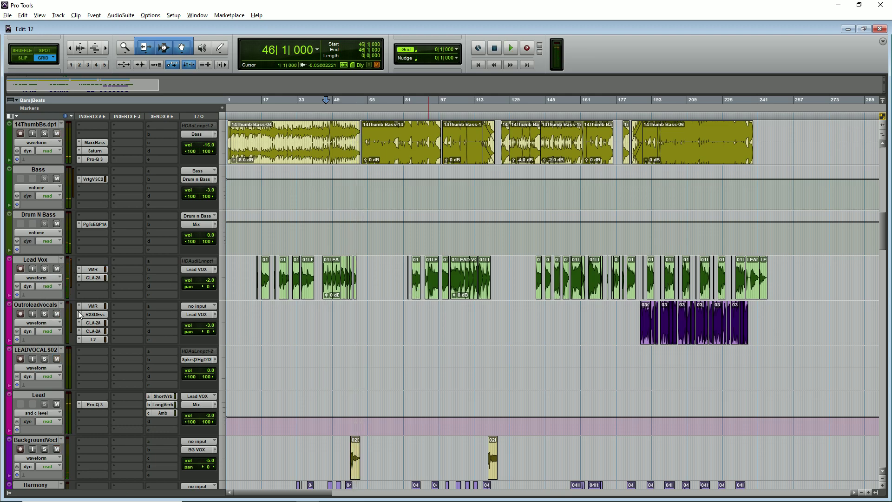
pyautogui.click(642, 358)
pyautogui.press('space')
pyautogui.hotkey('ctrl', ']')
pyautogui.hotkey('ctrl', ']')
pyautogui.hotkey('ctrl', ']')
pyautogui.press('space')
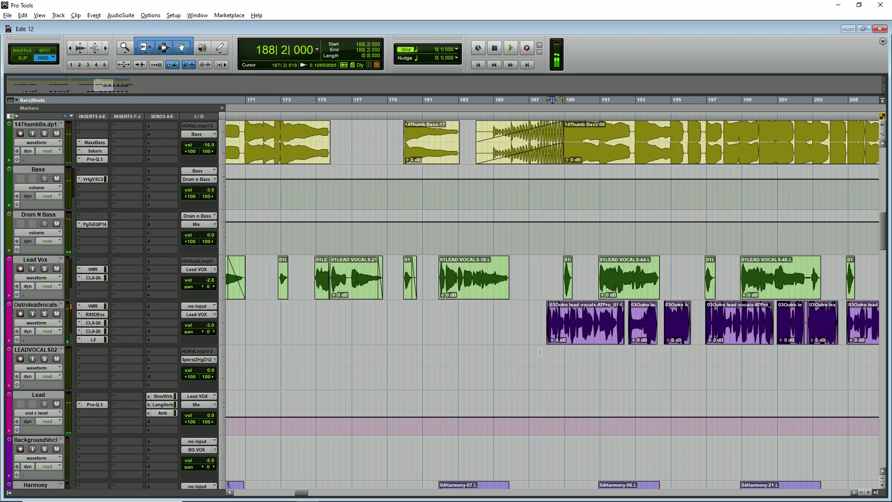
# - Play the outro vocal section from 187|3|000 together with the rest of the mix
pyautogui.hotkey('ctrl', ']')
pyautogui.hotkey('ctrl', ']')
pyautogui.press('space')
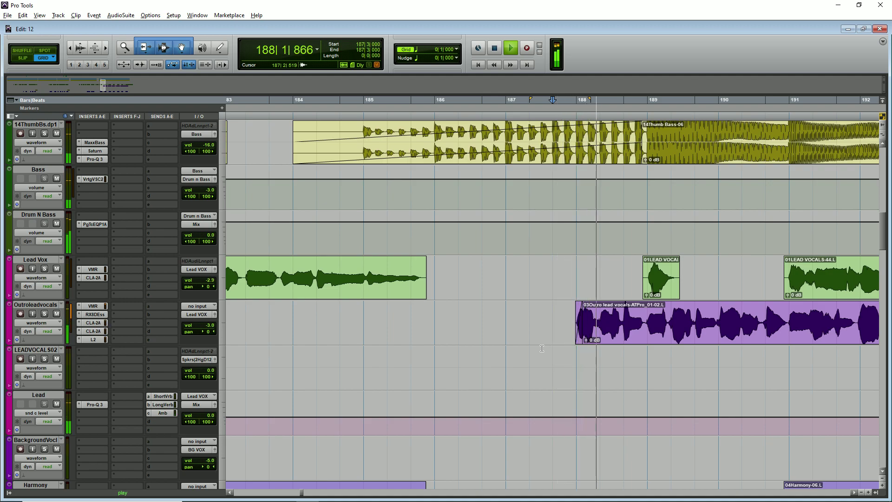
pyautogui.hotkey('ctrl', '[')
pyautogui.hotkey('ctrl', '[')
pyautogui.hotkey('ctrl', '[')
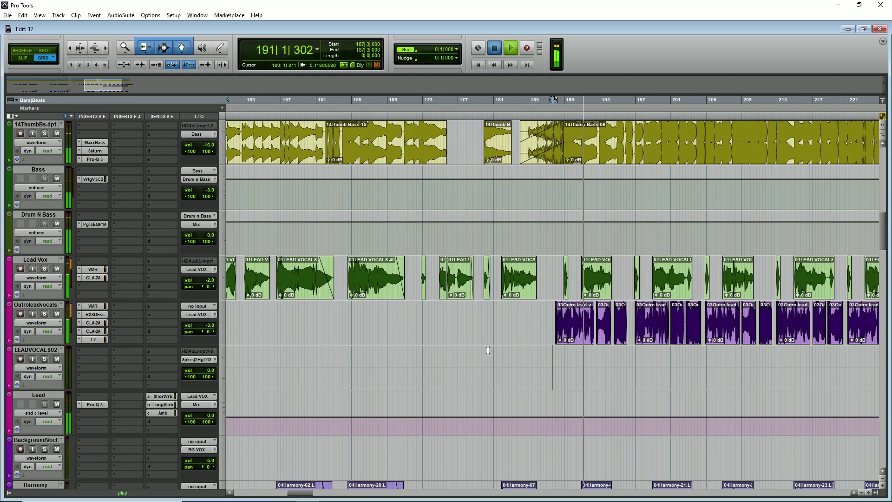
# - Play the soloed Outroleadvocals track from 188|1|000 and bypass all of its inserts
pyautogui.press('space')
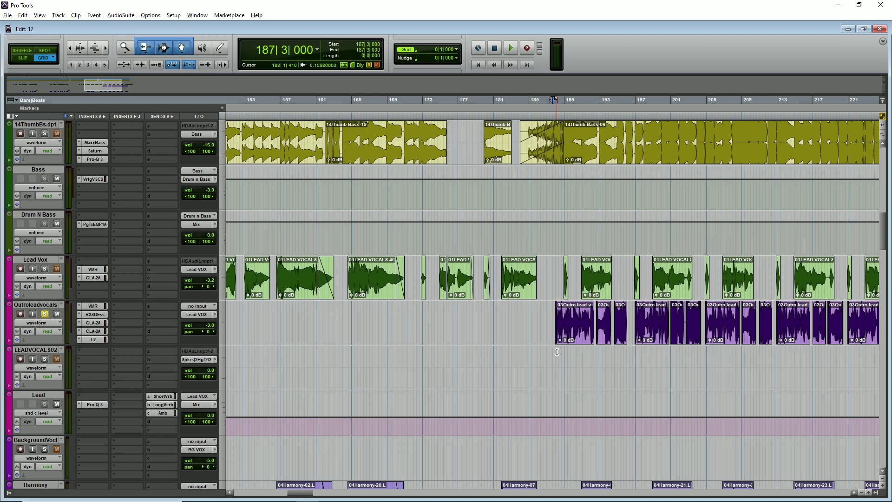
pyautogui.press('space')
pyautogui.hotkey('ctrl', ']')
pyautogui.hotkey('ctrl', ']')
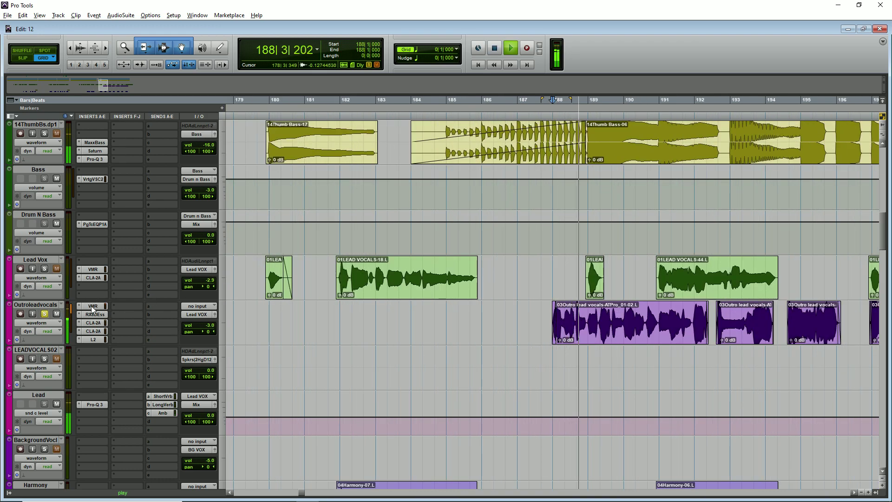
pyautogui.keyDown('ctrl'); pyautogui.keyDown('super'); pyautogui.click(90, 322); pyautogui.keyUp('super'); pyautogui.keyUp('ctrl')
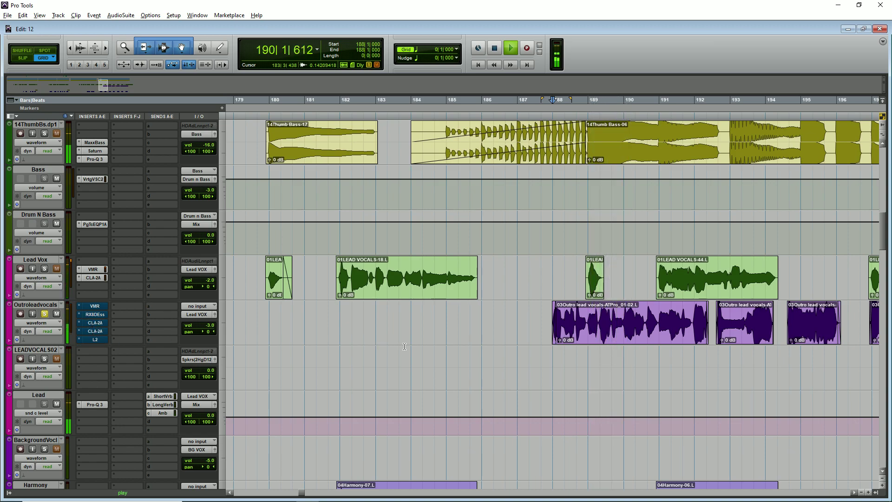
pyautogui.hotkey('ctrl', '[')
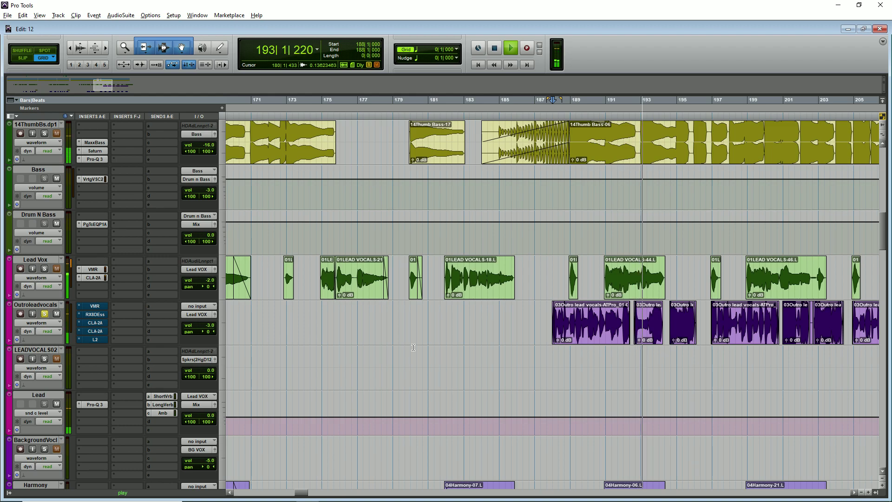
# - Inspect the FG-N, FG-116 and Revival modules in the Outroleadvocals Virtual Mix Rack, and close the plug-in
pyautogui.click(95, 306)
pyautogui.moveTo(552, 49); pyautogui.dragTo(334, 22)
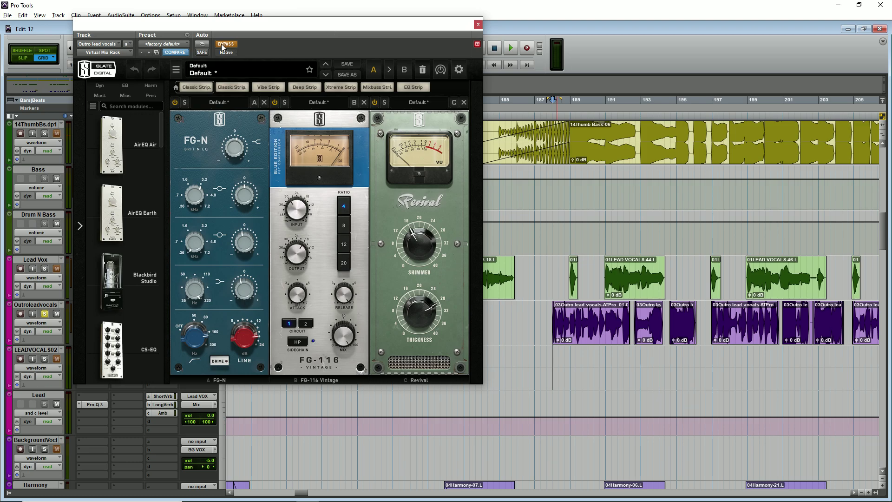
pyautogui.moveTo(261, 25); pyautogui.dragTo(313, 22)
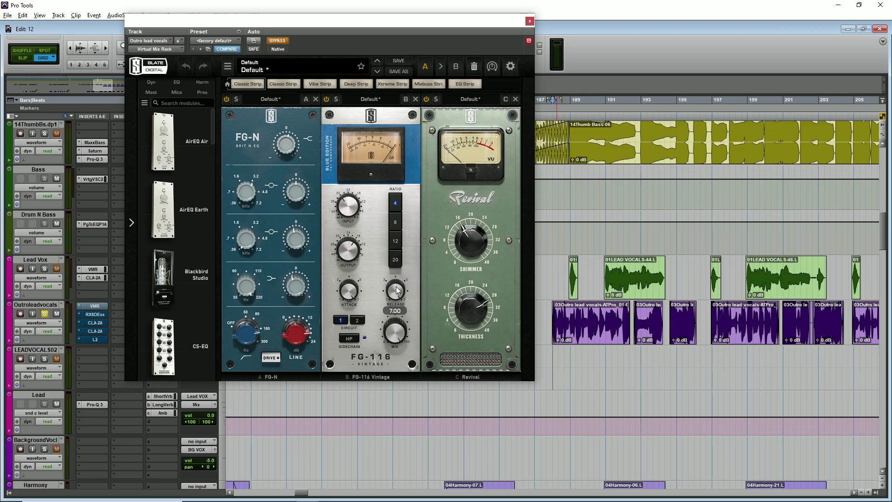
pyautogui.click(530, 21)
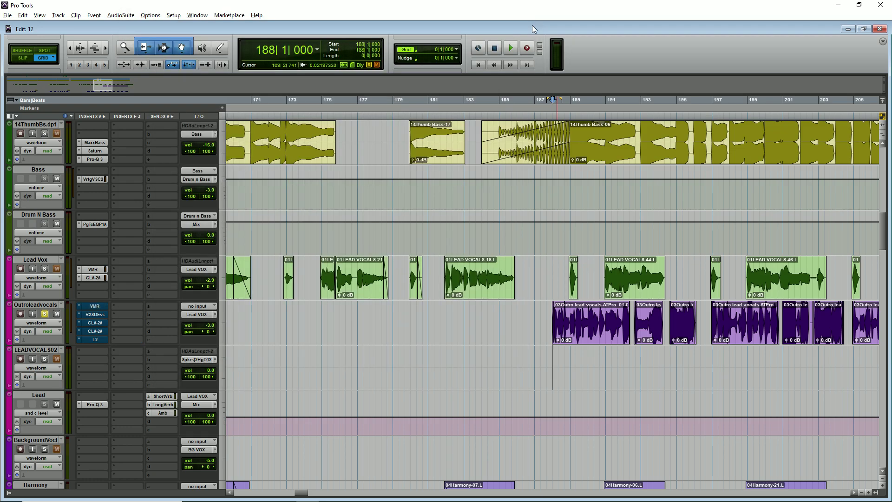
# - Take the RX 8 De-ess on Outroleadvocals out of bypass and play the vocal from 193|1|000
pyautogui.click(99, 315)
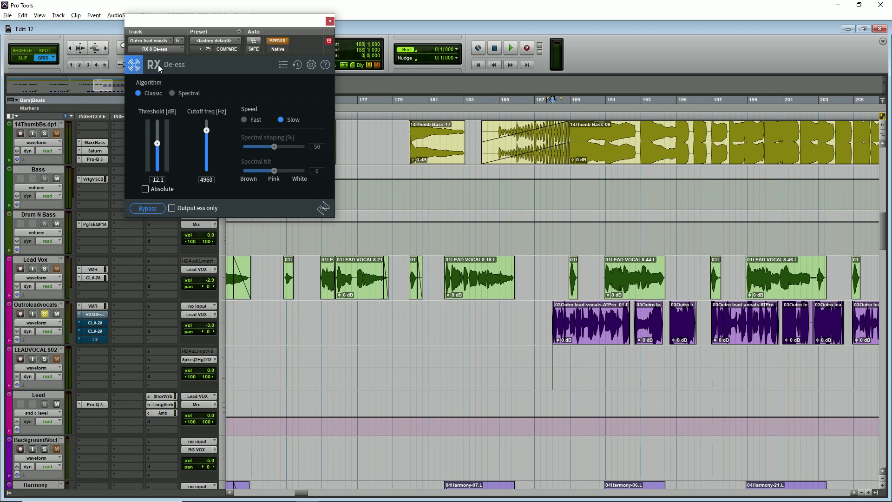
pyautogui.click(282, 41)
pyautogui.click(644, 353)
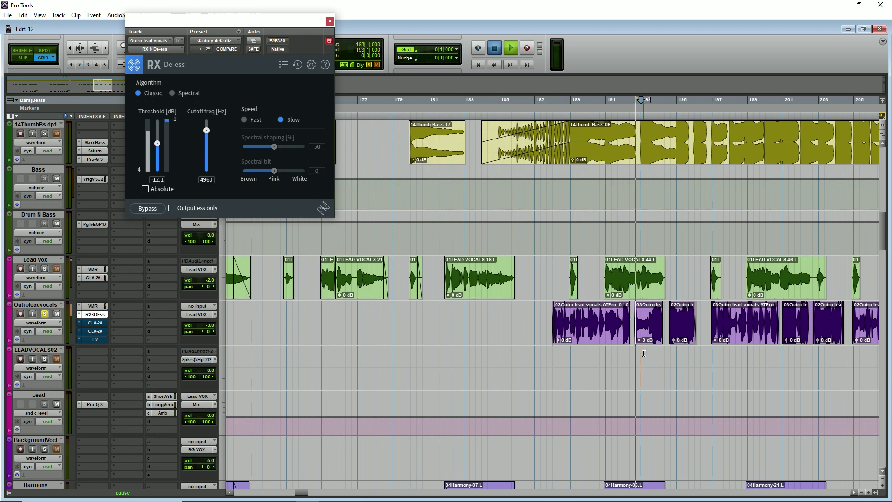
pyautogui.hotkey('ctrl', ']')
pyautogui.hotkey('ctrl', ']')
pyautogui.press('space')
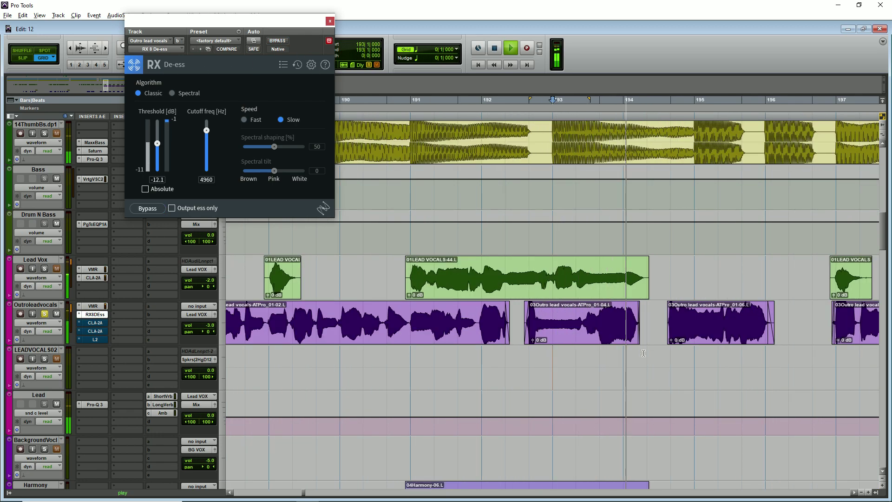
pyautogui.hotkey('ctrl', '[')
pyautogui.hotkey('ctrl', '[')
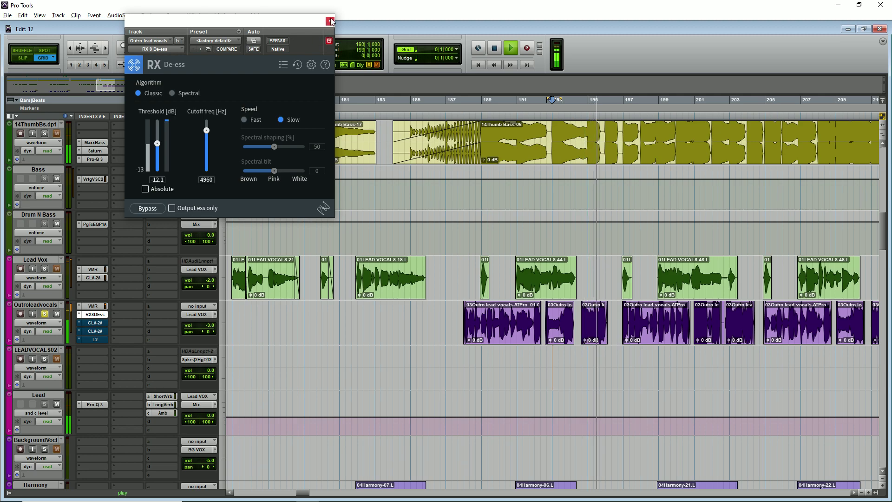
# - Play Outroleadvocals from 190|3|000 and again from 188|1|000 with the first CLA-2A open to check its gain reduction
pyautogui.click(95, 315)
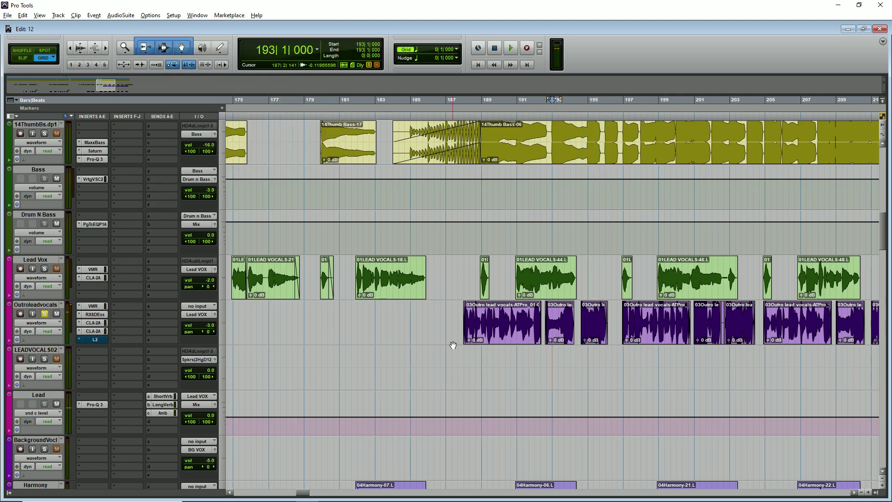
pyautogui.hotkey('ctrl', ']')
pyautogui.press('space')
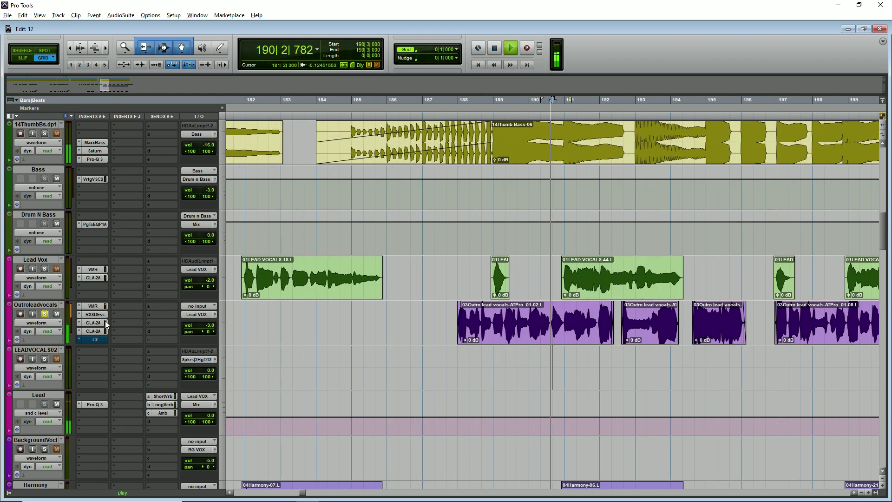
pyautogui.click(104, 322)
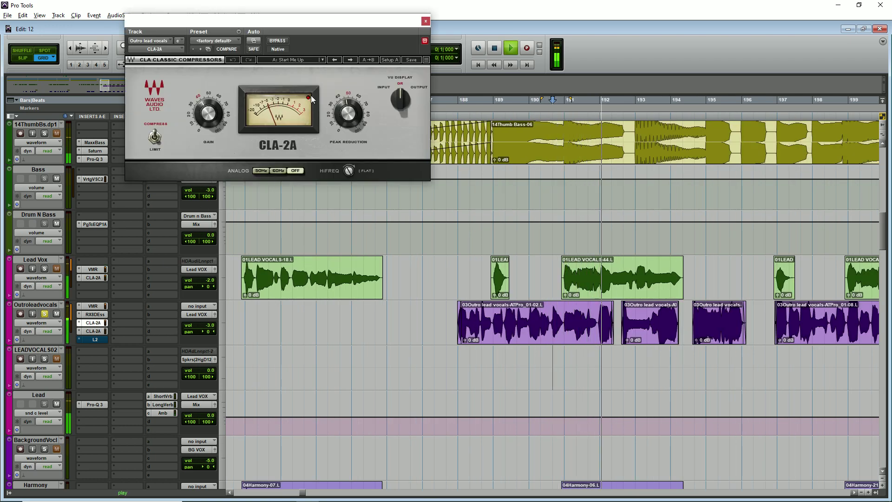
pyautogui.press('space')
pyautogui.press('space')
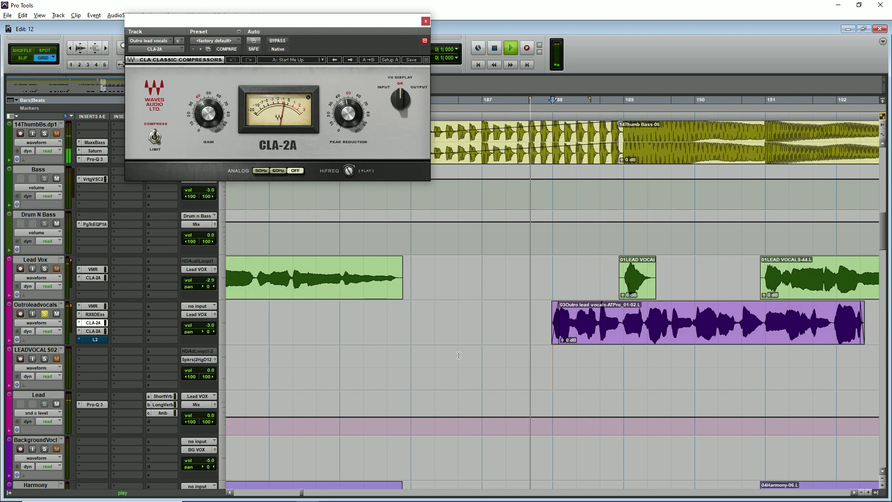
pyautogui.hotkey('ctrl', '[')
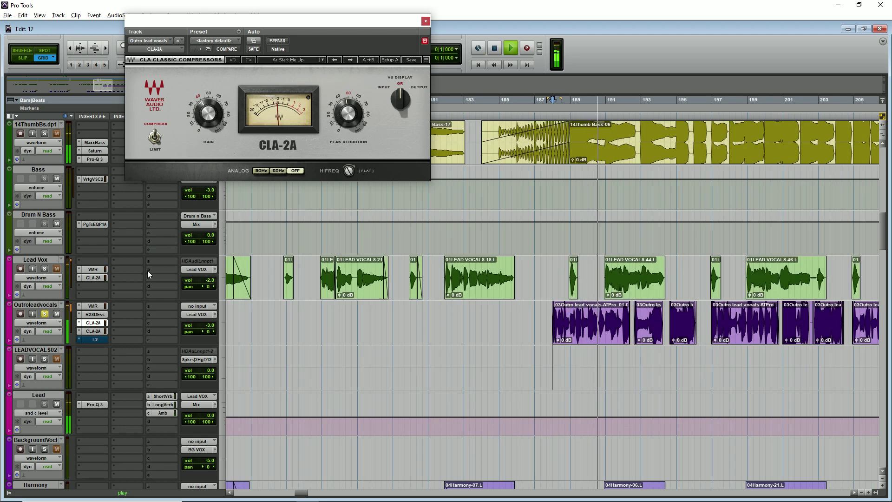
# - Check the second CLA-2A on Outroleadvocals, audition the track with the L2 Ultramaximizer active, and close the plug-in
pyautogui.click(94, 331)
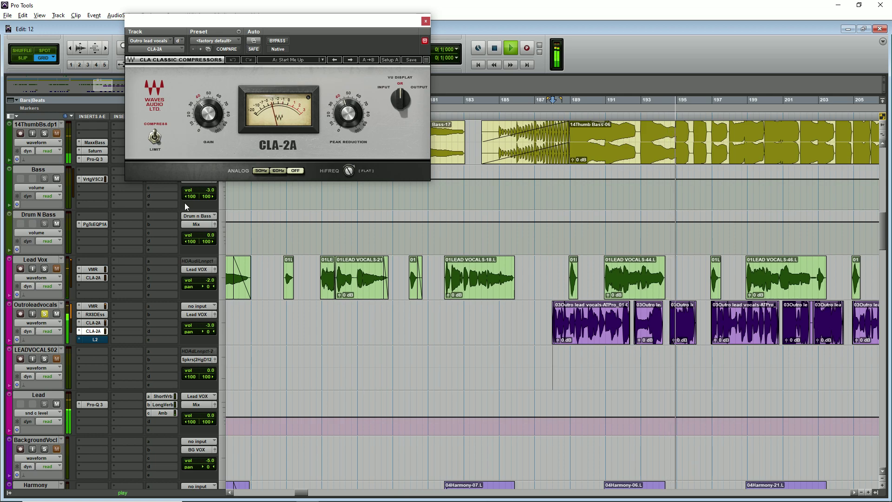
pyautogui.click(91, 340)
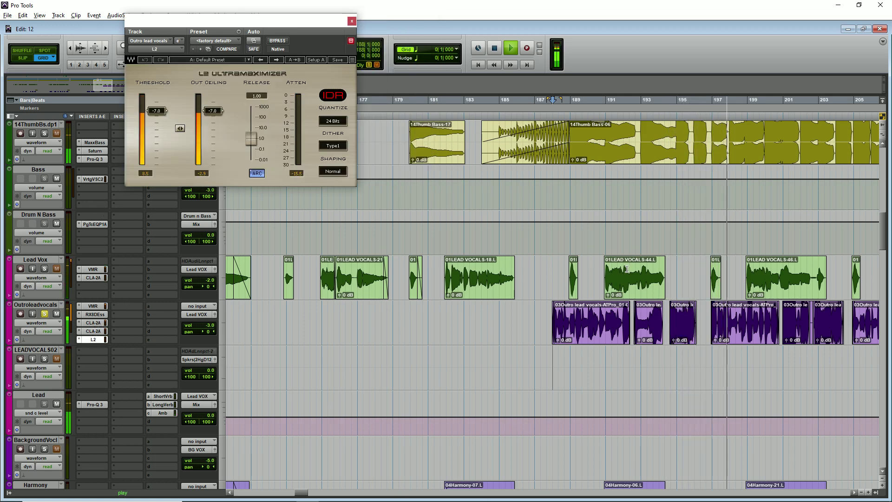
pyautogui.hotkey('ctrl', '[')
pyautogui.hotkey('ctrl', '[')
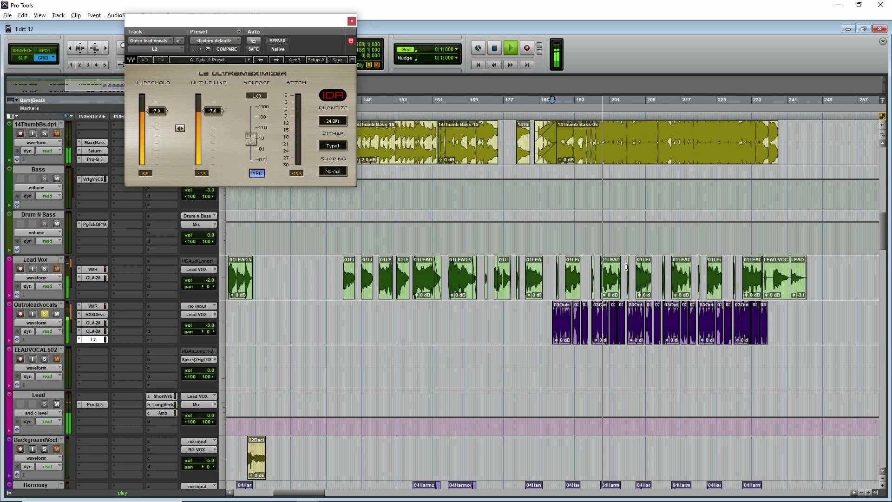
pyautogui.click(353, 19)
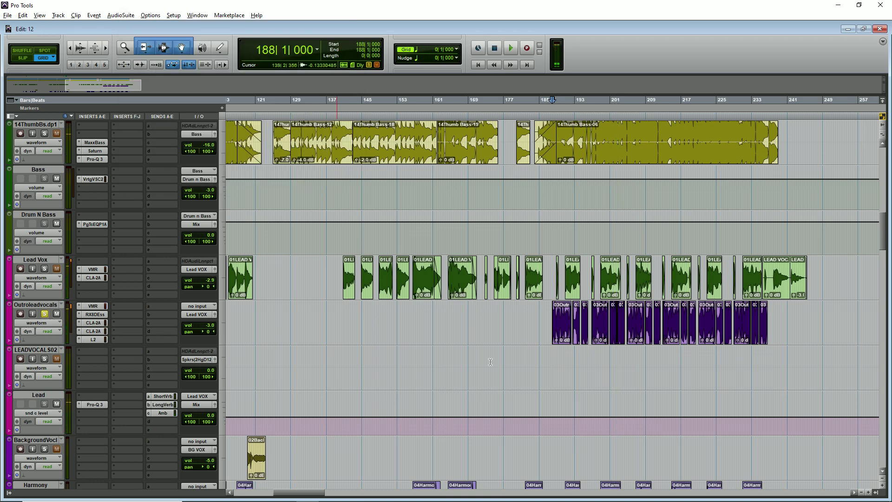
# - Cue the session at 201|2|000 within the Outroleadvocals clips
pyautogui.hotkey('ctrl', ']')
pyautogui.hotkey('ctrl', ']')
pyautogui.hotkey('ctrl', ']')
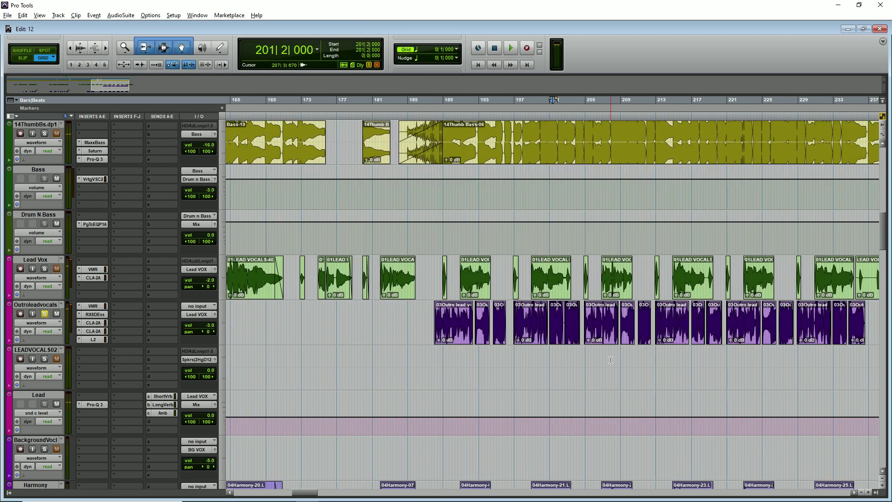
pyautogui.hotkey('ctrl', '[')
pyautogui.hotkey('ctrl', '[')
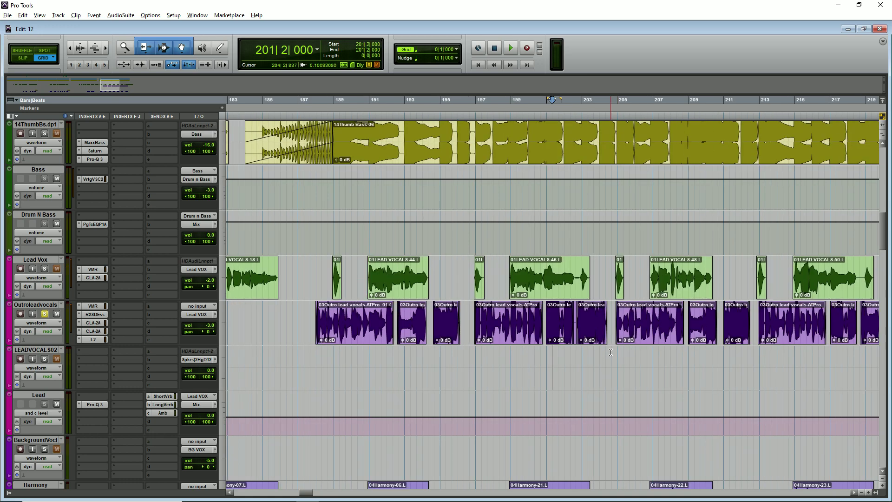
# - Clear the Outroleadvocals solo and cue the session at 58|2|000 near the background vocal clips
pyautogui.scroll(-1, 89, 340)
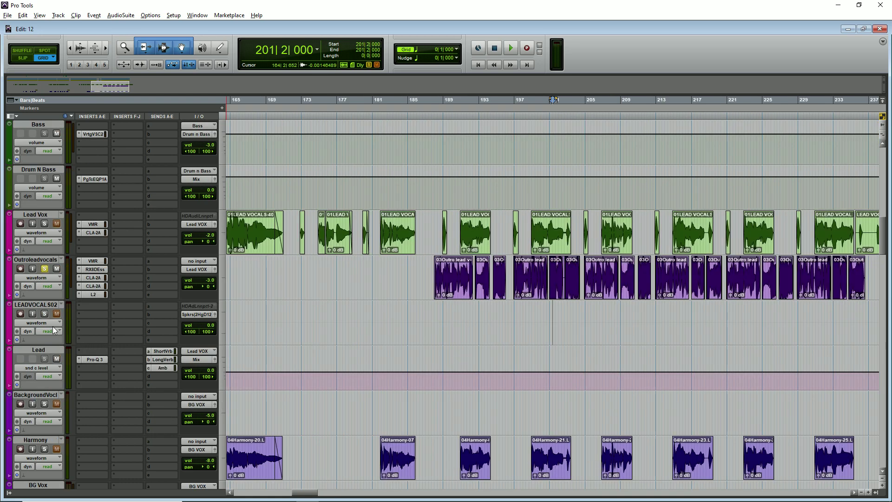
pyautogui.hotkey('ctrl', '[')
pyautogui.hotkey('ctrl', '[')
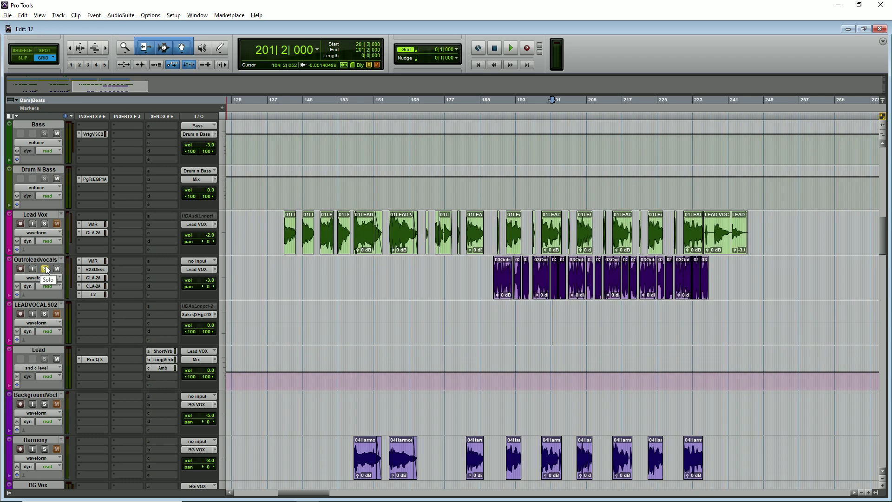
pyautogui.scroll(-3, 191, 381)
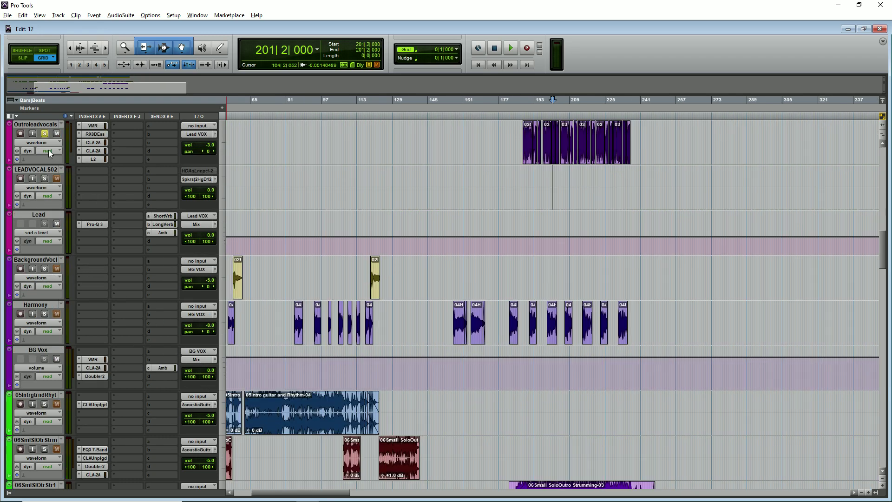
pyautogui.hotkey('ctrl', '[')
pyautogui.hotkey('ctrl', '[')
pyautogui.moveTo(246, 300); pyautogui.dragTo(374, 300)
pyautogui.hotkey('alt', 'f')
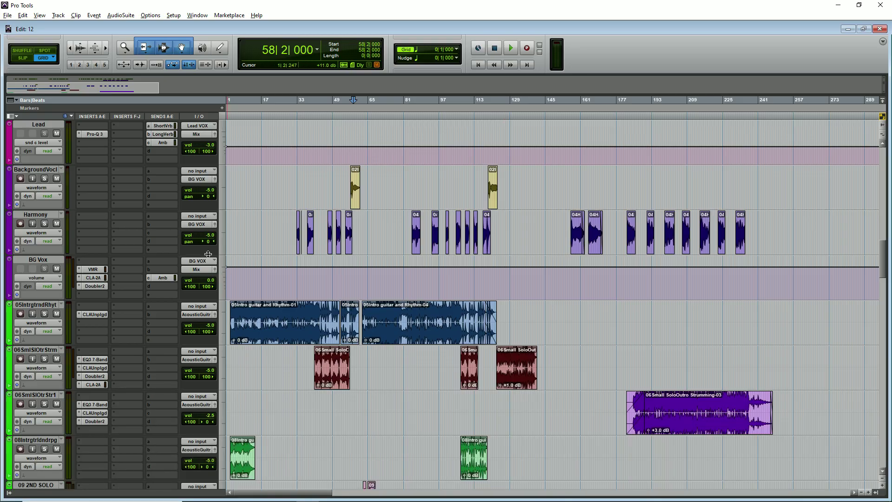
# - Review the Virtual Mix Rack and CLA-2A settings on the BG Vox track, closing each plug-in
pyautogui.click(93, 270)
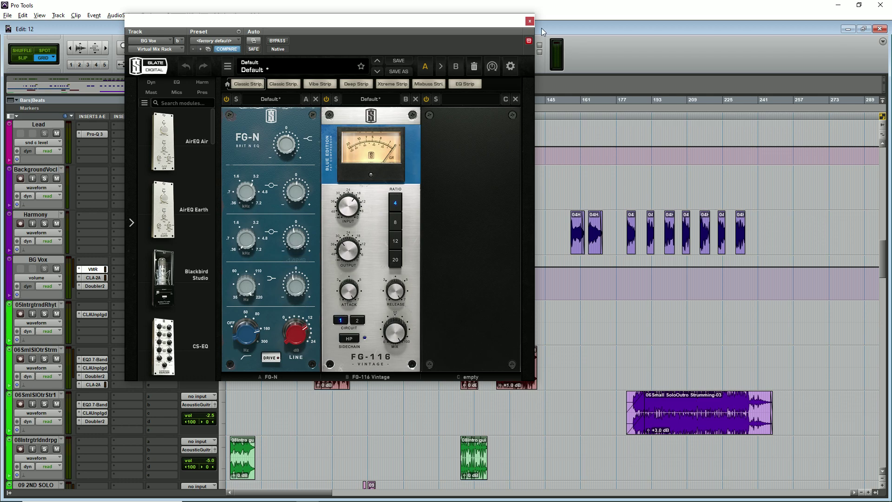
pyautogui.click(530, 21)
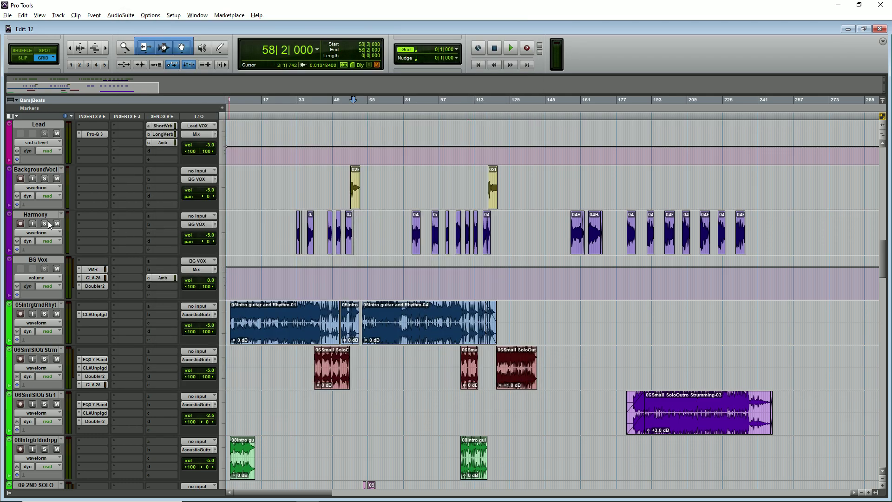
pyautogui.click(94, 278)
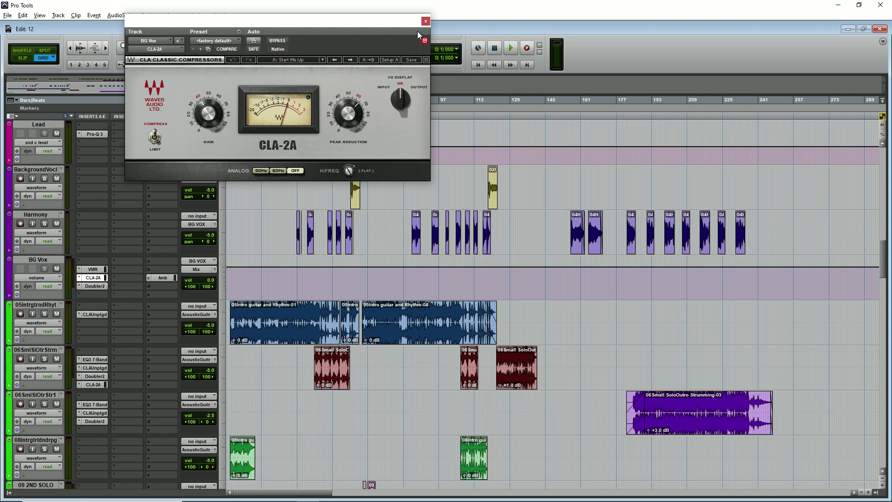
pyautogui.click(425, 21)
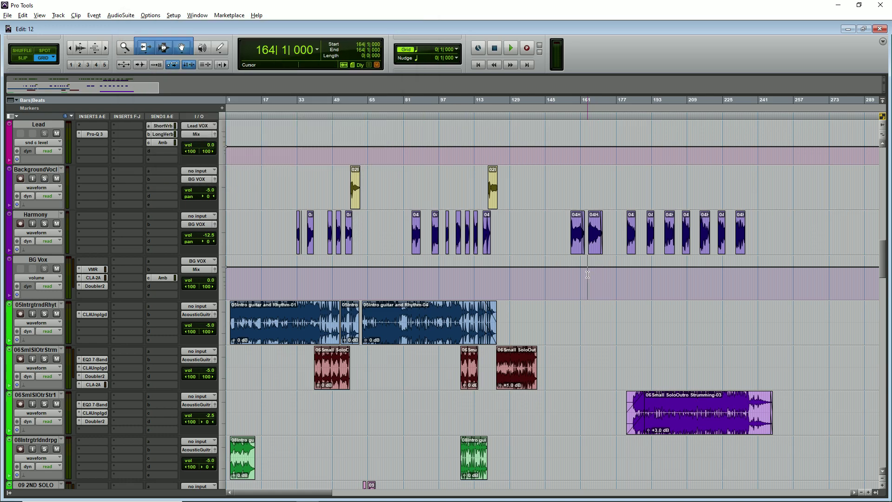
# - Solo the BackgroundVocl and Harmony tracks and play the harmonies from 157|3|000
pyautogui.scroll(3, 587, 274)
pyautogui.scroll(-1, 403, 289)
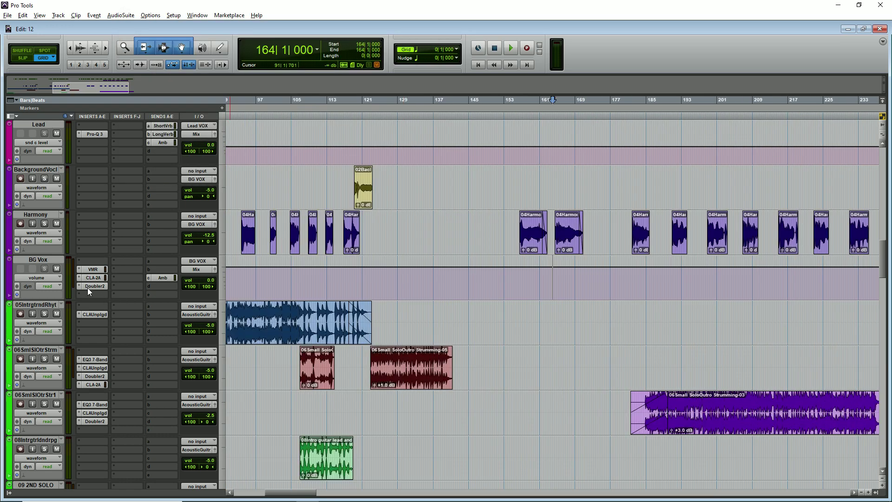
pyautogui.scroll(-1, 93, 288)
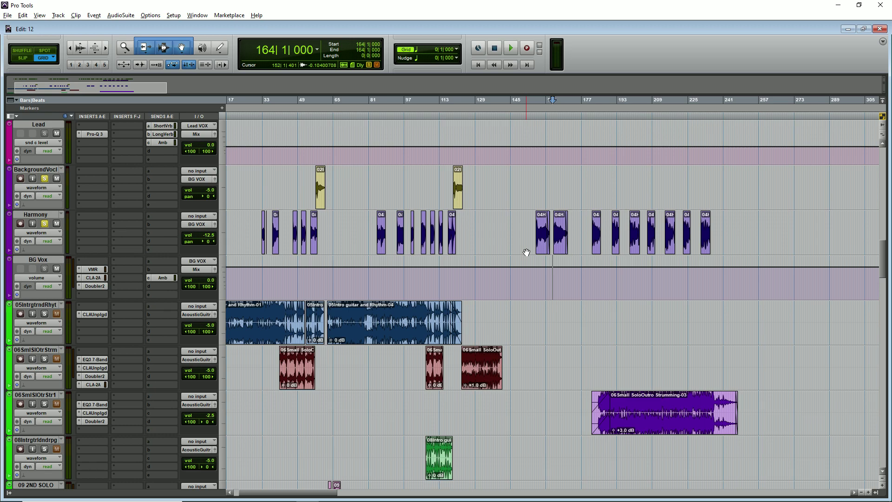
pyautogui.press('space')
pyautogui.scroll(4, 539, 274)
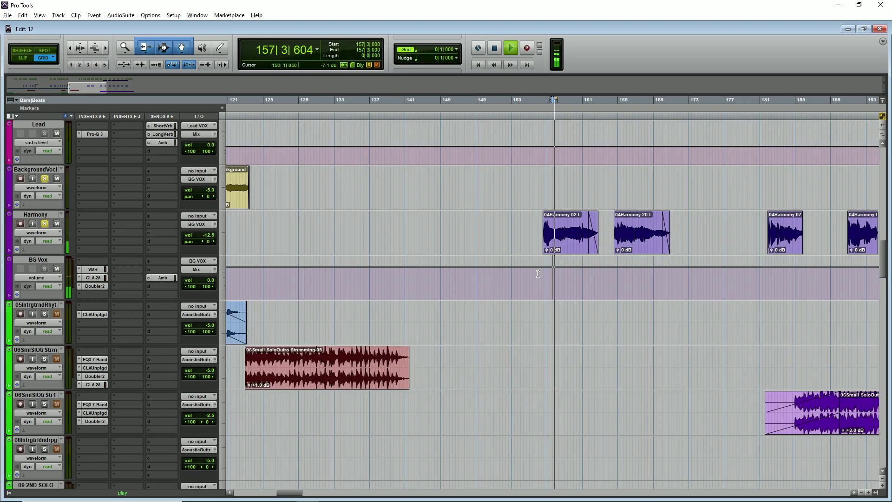
pyautogui.scroll(-1, 539, 274)
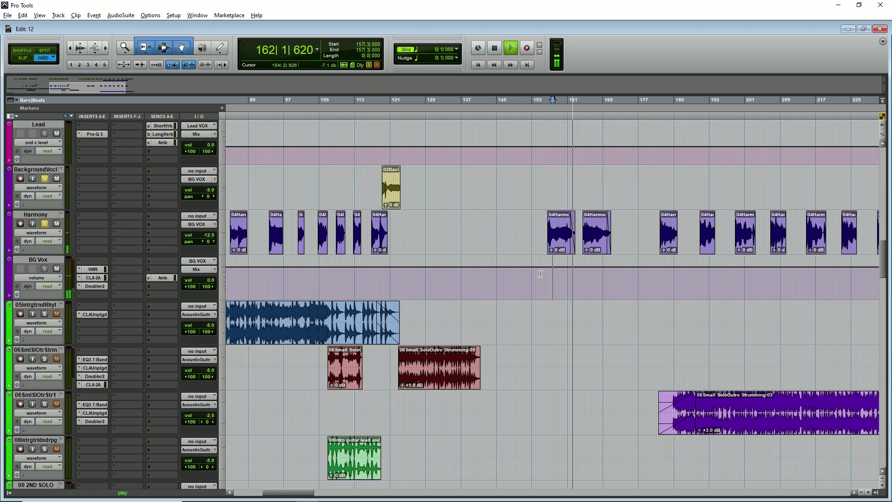
# - Play the soloed background vocals from 164|1|000 and stop playback
pyautogui.click(581, 274)
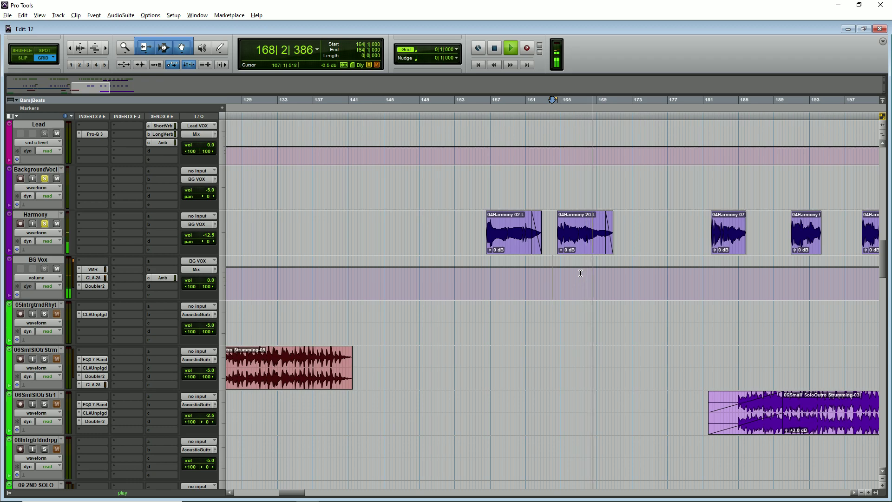
pyautogui.hotkey('ctrl', '[')
pyautogui.hotkey('ctrl', '[')
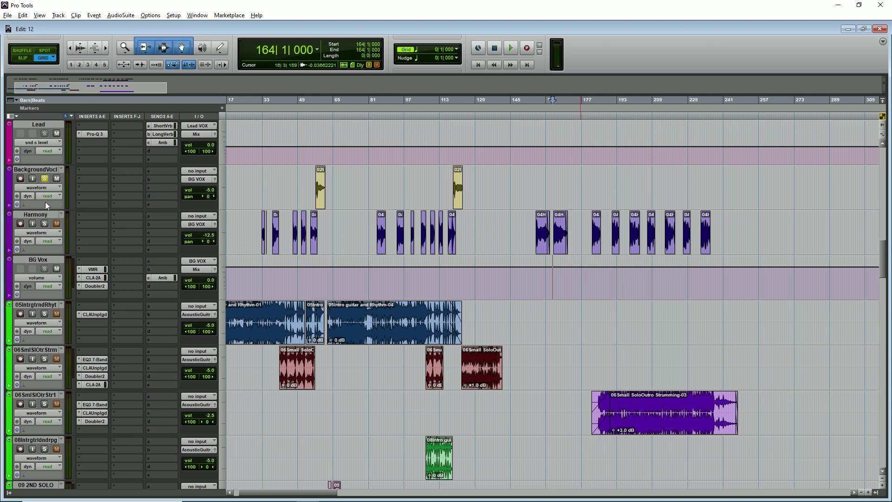
# - Add Lead Vox, Outroleadvocals and LEADVOCALS02 to the solo and play the combined vocals from 189|2|000
pyautogui.scroll(4, 44, 218)
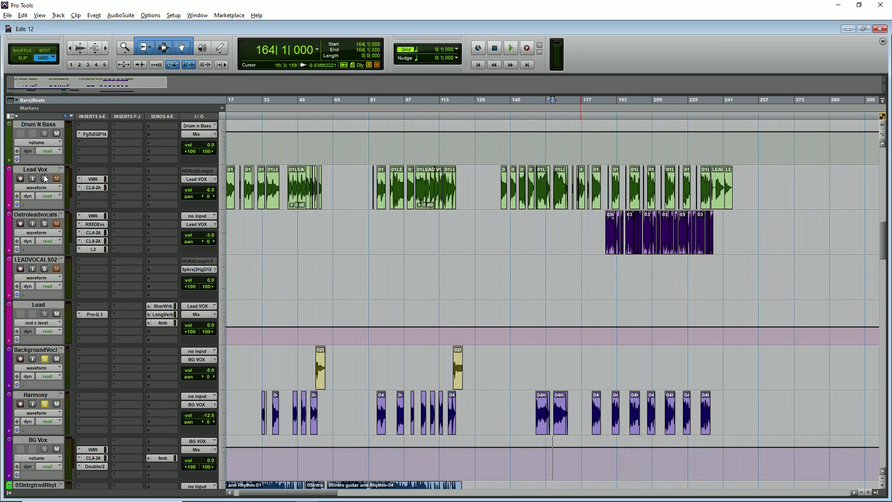
pyautogui.click(611, 281)
pyautogui.hotkey('ctrl', ']')
pyautogui.hotkey('ctrl', ']')
pyautogui.press('space')
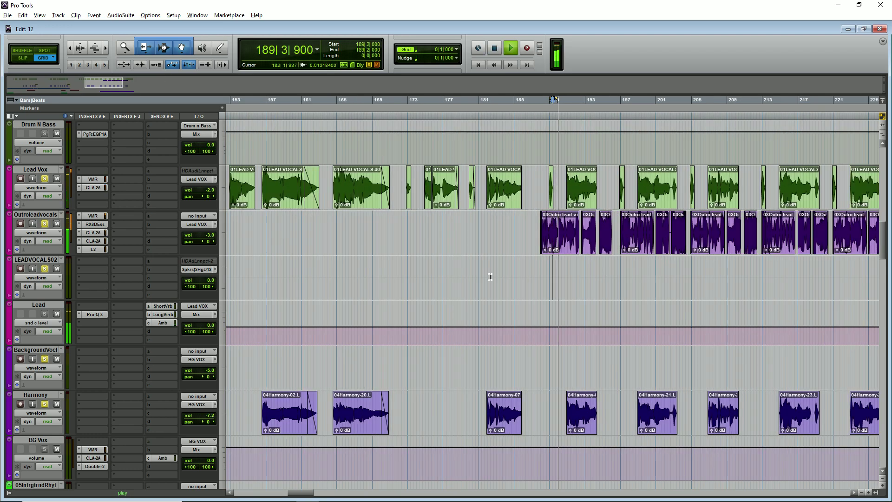
pyautogui.hotkey('ctrl', '[')
pyautogui.scroll(-2, 512, 303)
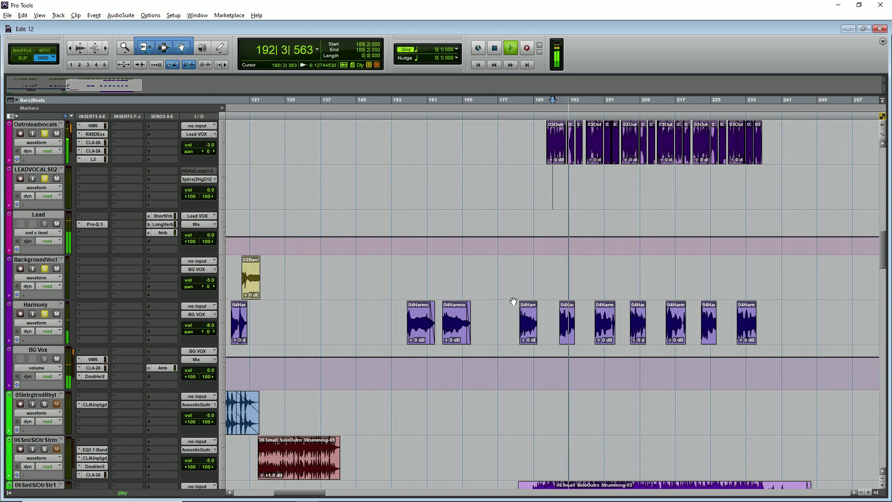
pyautogui.scroll(2, 514, 301)
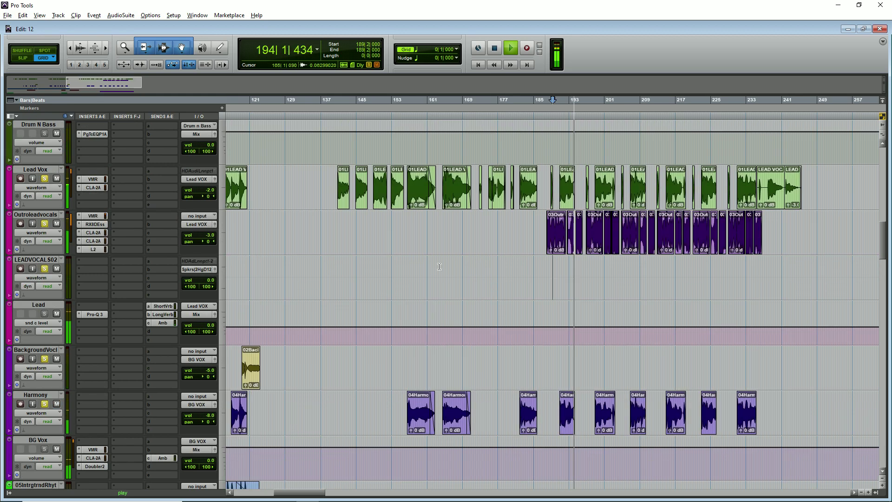
# - Play the soloed lead and harmony vocals from 156|1|000 and look over their clip layout
pyautogui.click(402, 229)
pyautogui.hotkey('ctrl', ']')
pyautogui.hotkey('ctrl', ']')
pyautogui.hotkey('ctrl', ']')
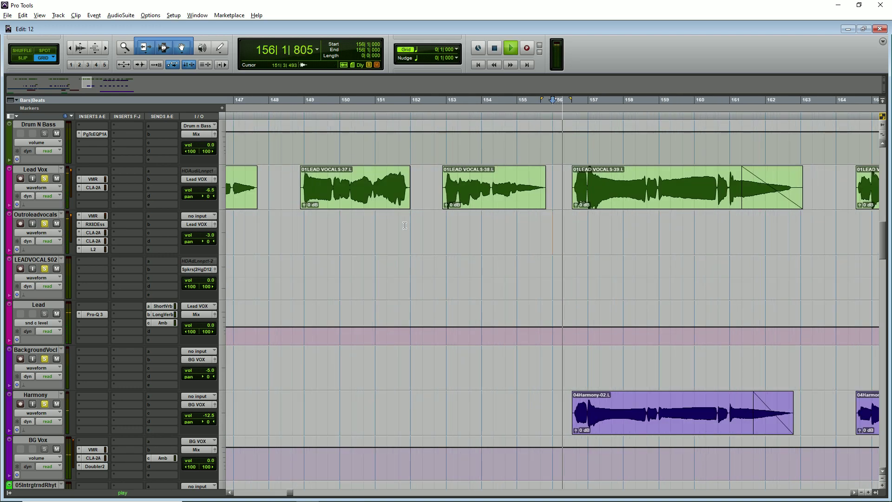
pyautogui.hotkey('ctrl', '[')
pyautogui.hotkey('ctrl', '[')
pyautogui.scroll(-2, 465, 305)
pyautogui.hotkey('ctrl', '[')
pyautogui.hotkey('ctrl', '[')
pyautogui.scroll(3, 390, 227)
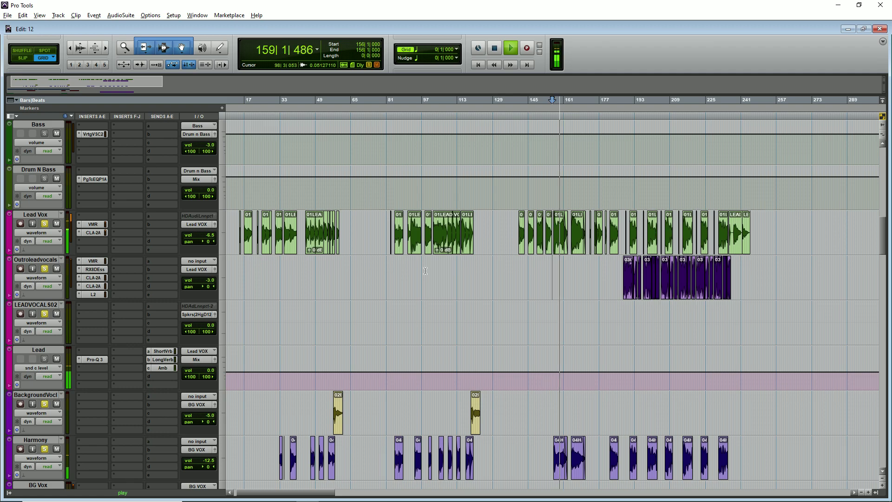
# - Clear the solos on the vocal tracks and stop playback
pyautogui.scroll(-3, 92, 243)
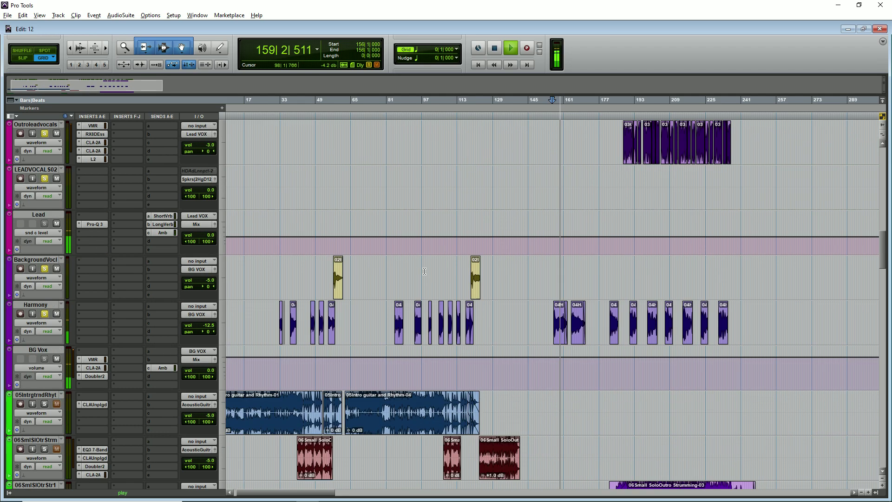
pyautogui.click(45, 314)
pyautogui.press('space')
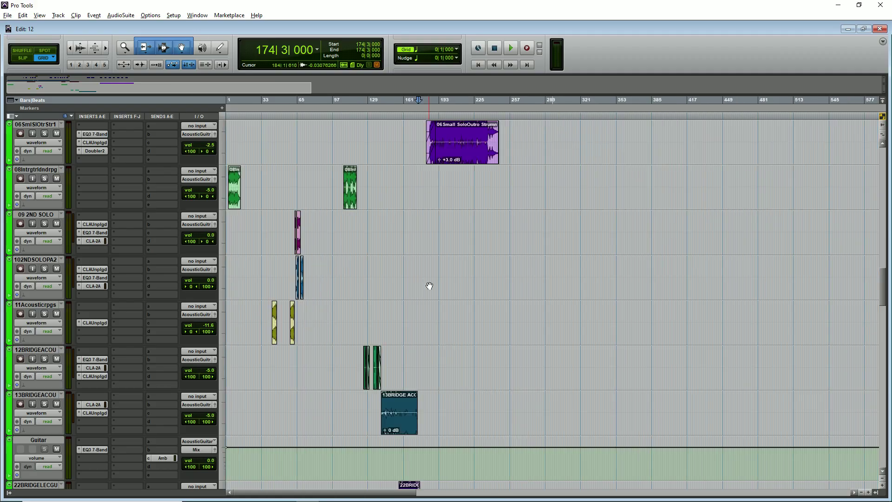
# - Play the session from 3|1|000 at the start of the intro guitar clips
pyautogui.scroll(3, 427, 286)
pyautogui.click(242, 223)
pyautogui.hotkey('ctrl', ']')
pyautogui.hotkey('ctrl', ']')
pyautogui.hotkey('ctrl', ']')
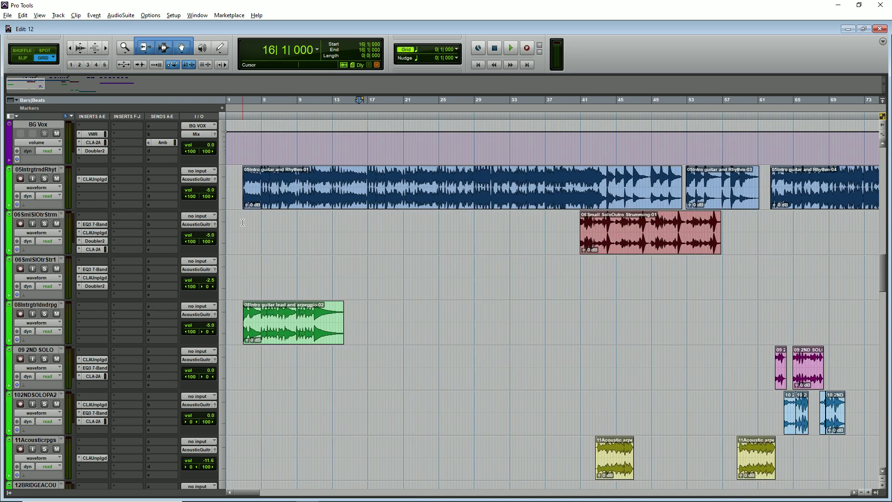
pyautogui.press('space')
# - Select the acoustic guitar tracks from 05IntrgtrndRhyt through 13BRIDGEACOU and solo them all
pyautogui.click(44, 169)
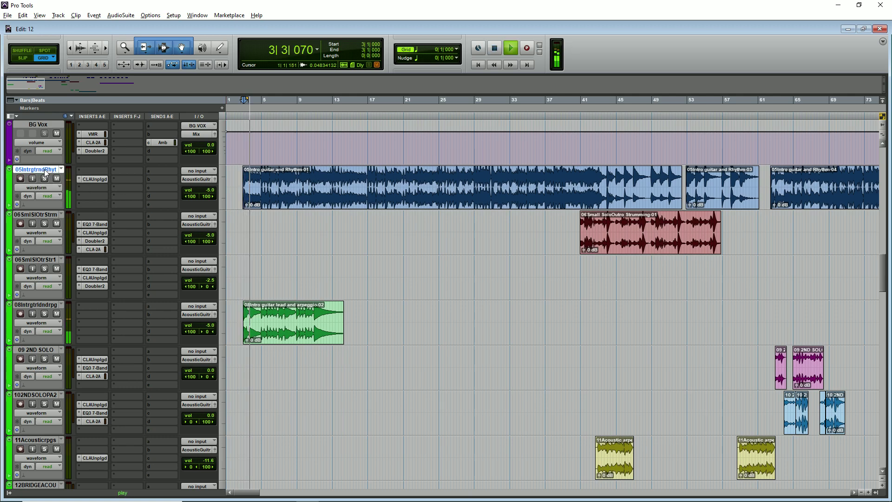
pyautogui.scroll(-3, 44, 233)
pyautogui.keyDown('shift'); pyautogui.click(37, 395); pyautogui.keyUp('shift')
pyautogui.keyDown('alt'); pyautogui.keyDown('shift'); pyautogui.click(45, 404); pyautogui.keyUp('shift'); pyautogui.keyUp('alt')
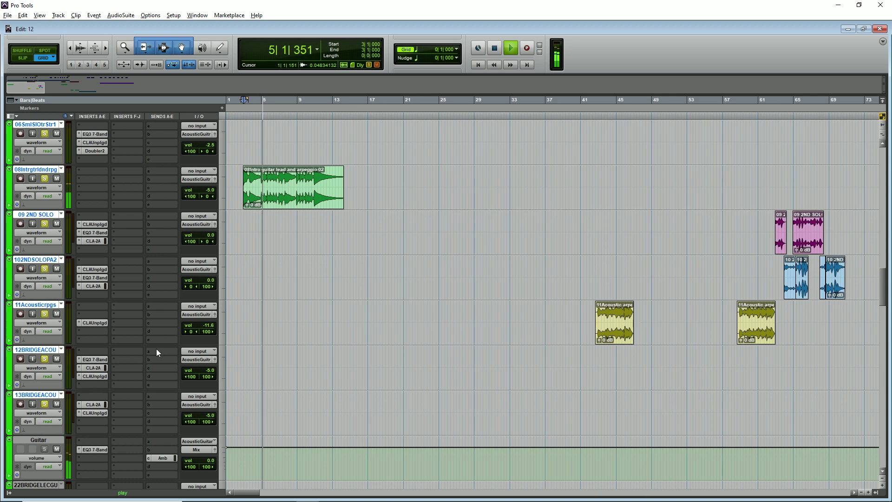
# - Play 08Intrgtrldndrpg alone from 3|2|000 and add 05IntrgtrndRhyt to the solo
pyautogui.scroll(4, 355, 276)
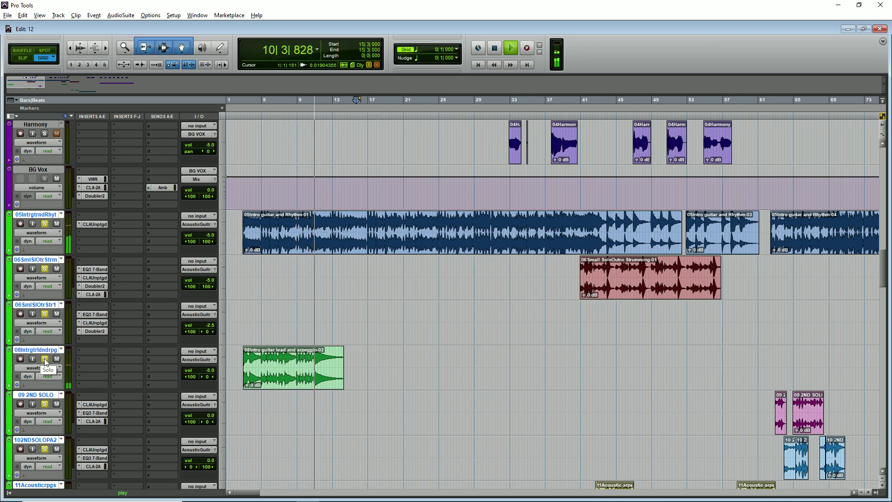
pyautogui.click(247, 320)
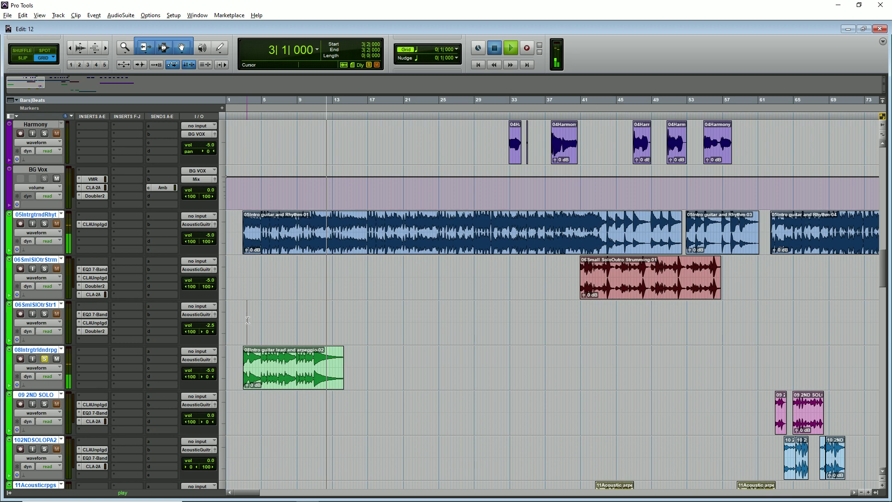
pyautogui.hotkey('ctrl', ']')
pyautogui.hotkey('ctrl', ']')
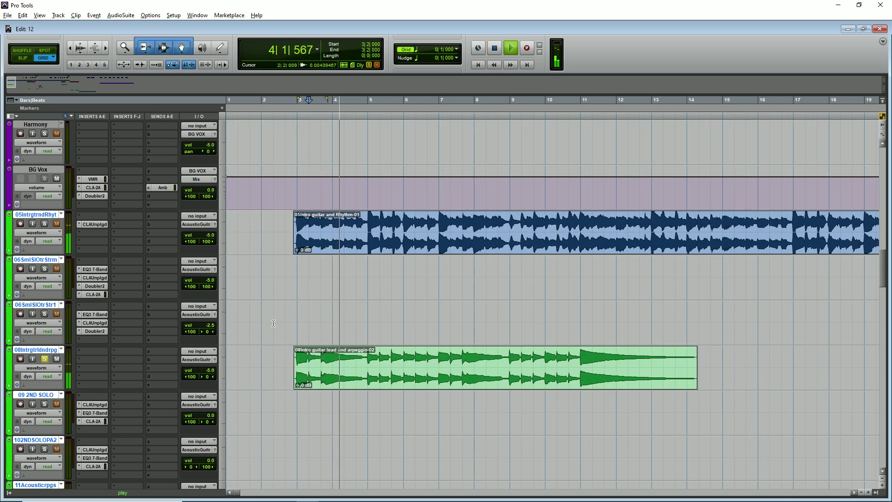
pyautogui.click(45, 224)
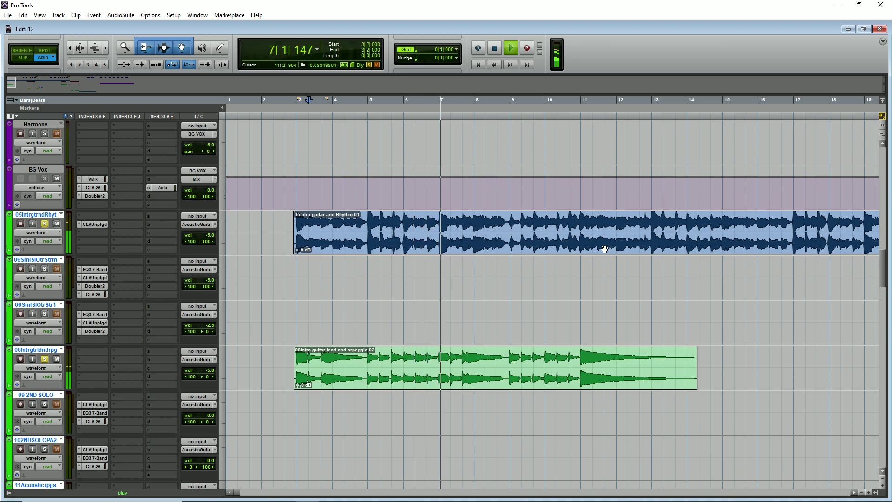
# - Select 8|2|000 to 23|3|000 in the 05Intro guitar and Rhythm clip and review the track's CLA Unplugged settings
pyautogui.hotkey('ctrl', '[')
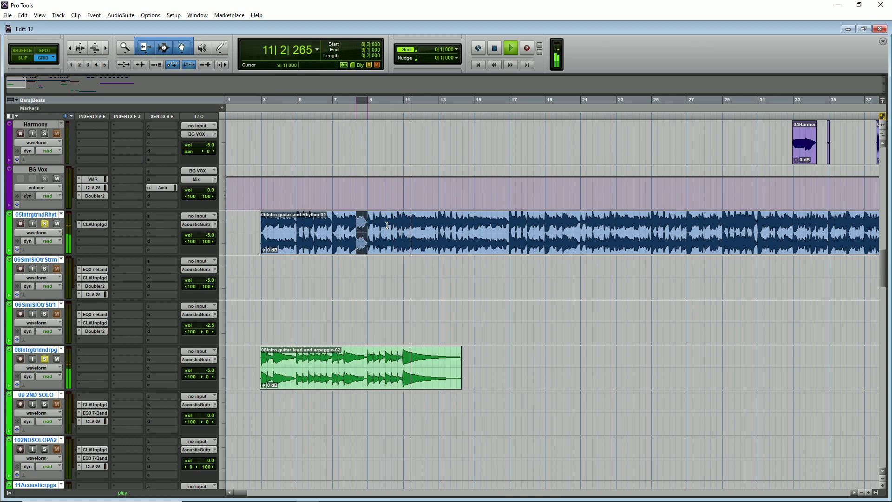
pyautogui.hotkey('ctrl', 'alt', 'z')
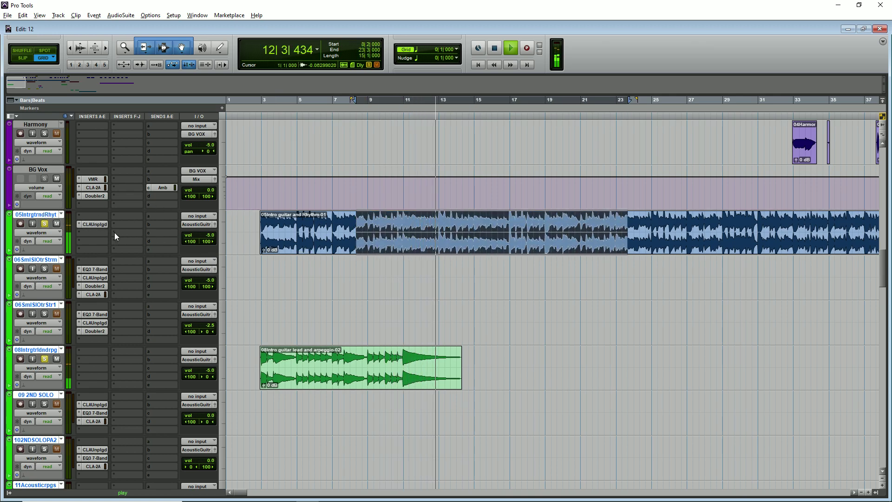
pyautogui.click(96, 224)
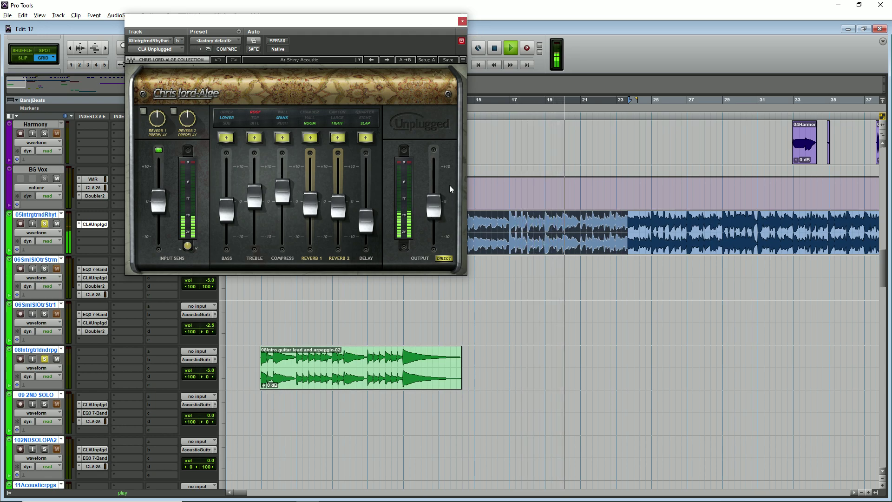
pyautogui.click(462, 22)
# - Stop playback, cue the session at 43|1|000, and solo 06SmlSlOtrStrm in place of 05IntrgtrndRhyt
pyautogui.hotkey('ctrl', '[')
pyautogui.hotkey('ctrl', '[')
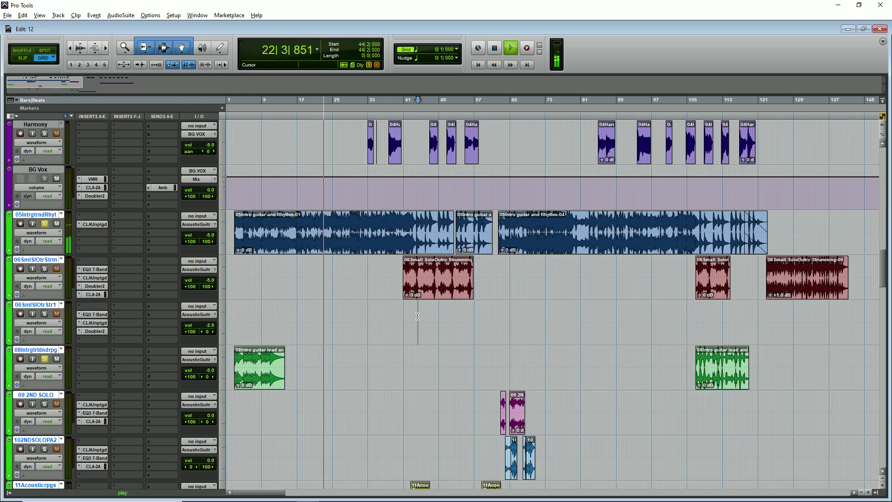
pyautogui.hotkey('ctrl', ']')
pyautogui.hotkey('ctrl', ']')
pyautogui.hotkey('ctrl', '[')
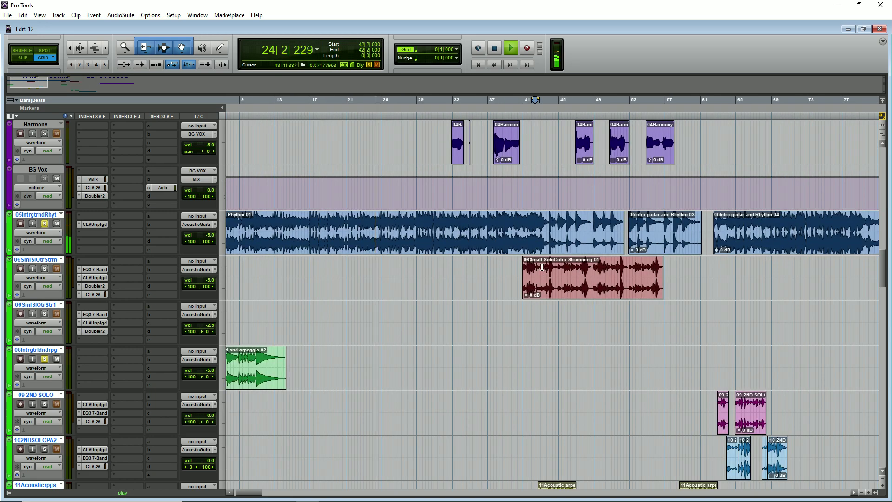
pyautogui.press('space')
pyautogui.hotkey('ctrl', ']')
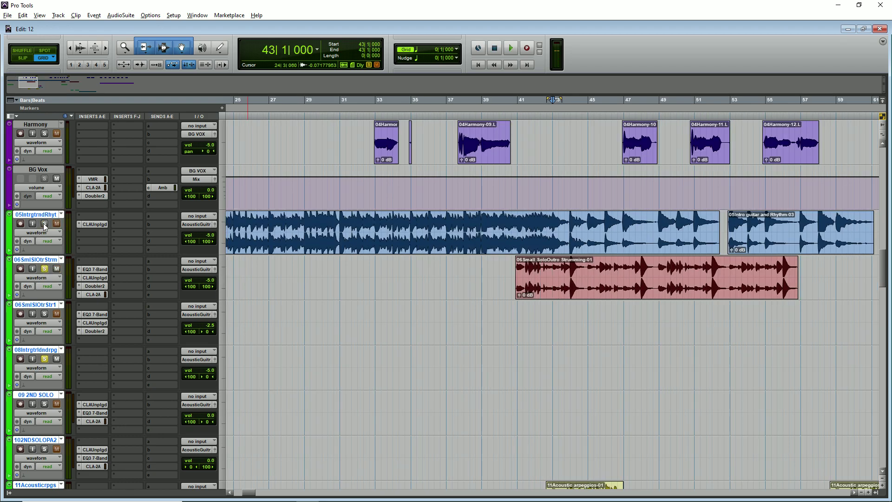
# - Play the soloed 06SmlSlOtrStrm acoustic guitar track from 41|3|000
pyautogui.press('space')
pyautogui.hotkey('ctrl', ']')
pyautogui.hotkey('ctrl', ']')
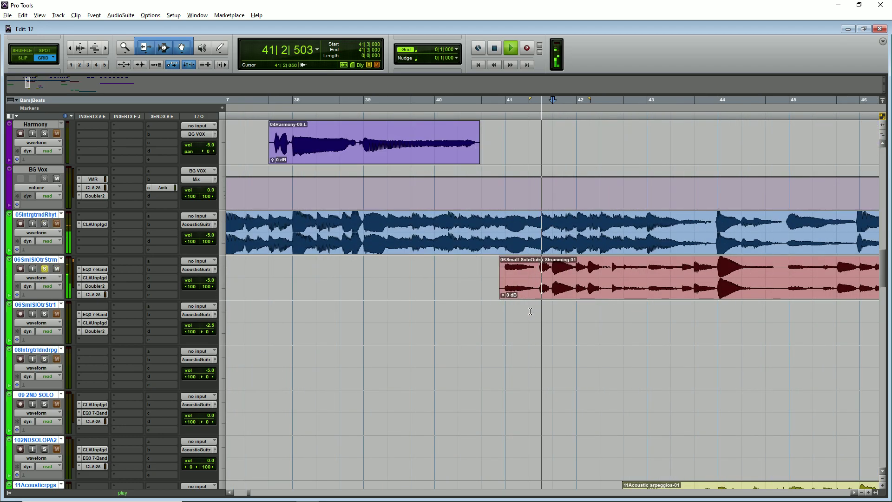
pyautogui.hotkey('ctrl', '[')
pyautogui.hotkey('ctrl', '[')
pyautogui.hotkey('ctrl', '[')
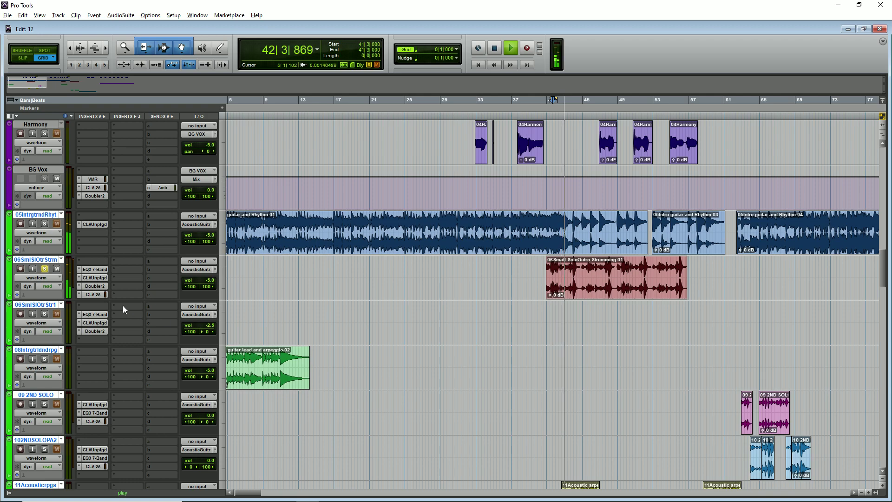
# - Review the EQ3 7-Band, CLA Unplugged, Doubler2 and CLA-2A settings on 06SmlSlOtrStrm, and cue the session at 46|2|000
pyautogui.click(99, 270)
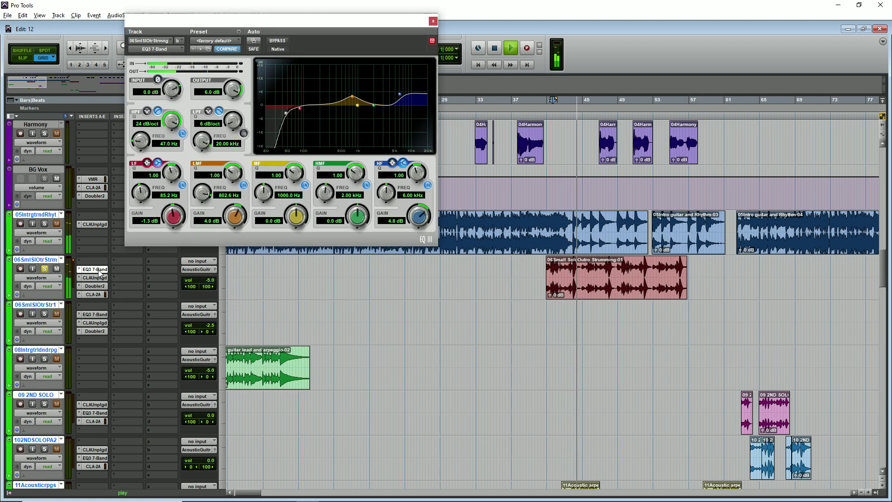
pyautogui.click(93, 278)
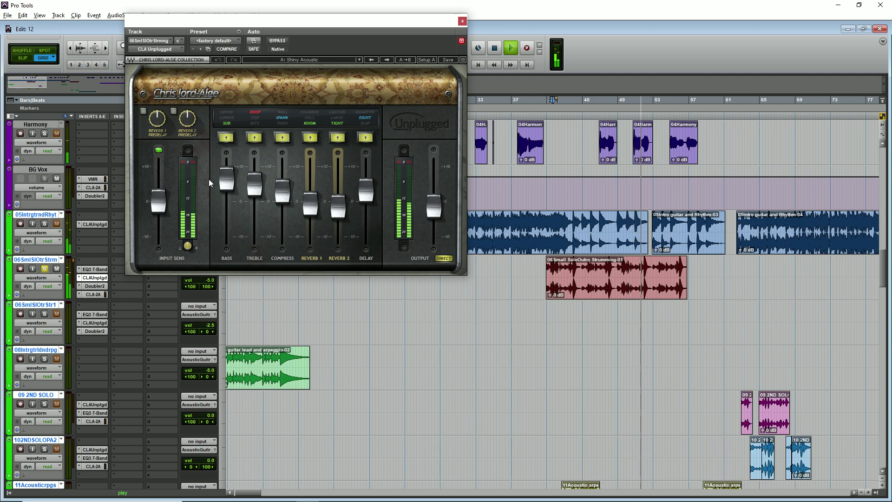
pyautogui.click(95, 286)
pyautogui.hotkey('ctrl', '[')
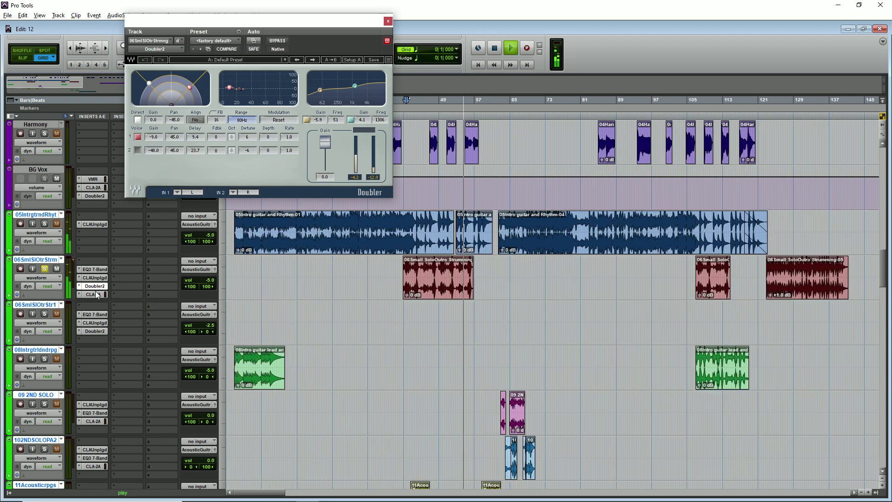
pyautogui.click(100, 295)
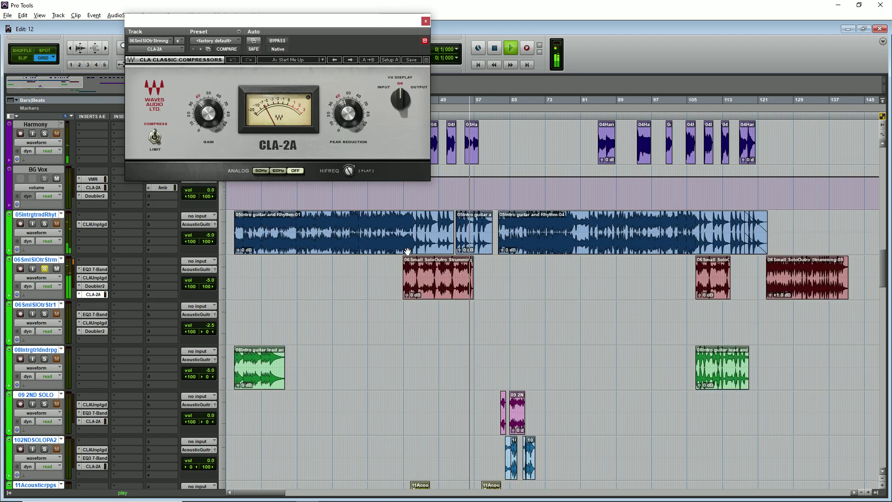
pyautogui.hotkey('ctrl', ']')
pyautogui.hotkey('ctrl', ']')
pyautogui.hotkey('ctrl', ']')
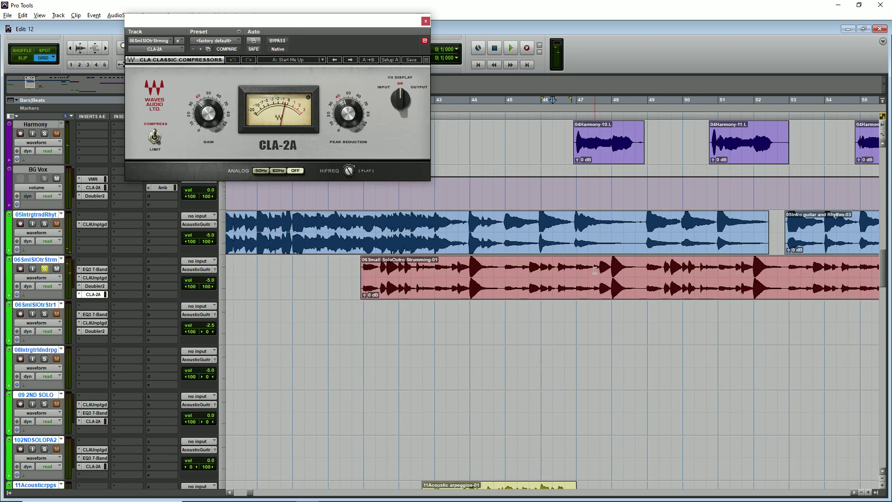
pyautogui.click(426, 21)
# - Add 05IntrgtrndRhyt and 11Acousticrpgs to the solo and play the guitars together from 43|2|000
pyautogui.hotkey('ctrl', '[')
pyautogui.hotkey('ctrl', '[')
pyautogui.hotkey('ctrl', '[')
pyautogui.scroll(-2, 393, 233)
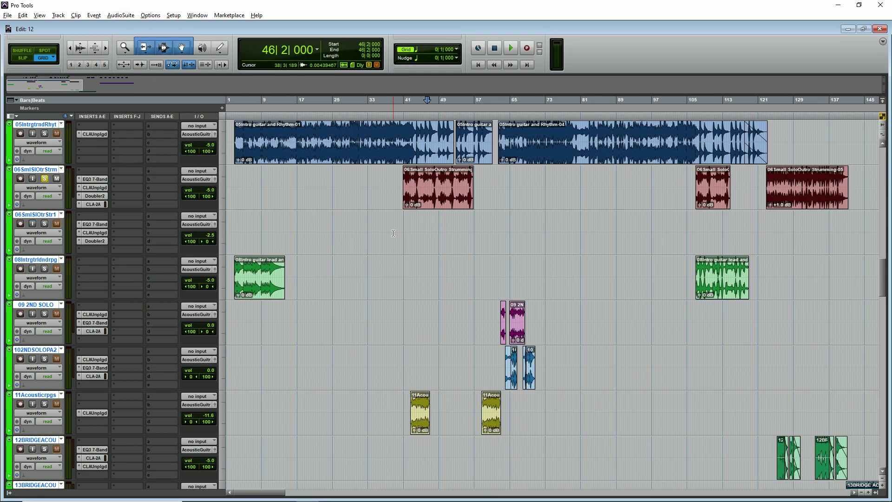
pyautogui.click(415, 227)
pyautogui.hotkey('ctrl', ']')
pyautogui.hotkey('ctrl', ']')
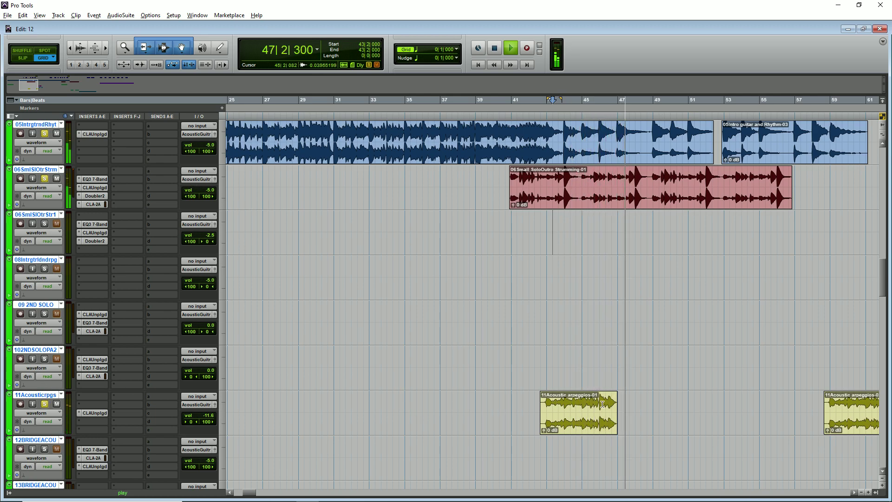
# - Replay the soloed guitars from 43|1|000, review the CLA Unplugged settings on 11Acousticrpgs, and cue the session at 42|2|000
pyautogui.press('space')
pyautogui.click(544, 359)
pyautogui.hotkey('ctrl', ']')
pyautogui.hotkey('ctrl', ']')
pyautogui.press('space')
pyautogui.hotkey('ctrl', '[')
pyautogui.hotkey('ctrl', '[')
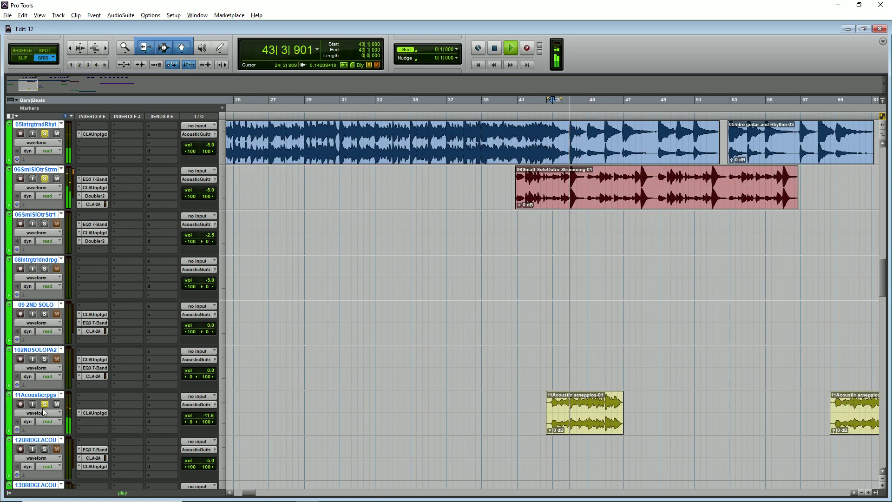
pyautogui.click(95, 413)
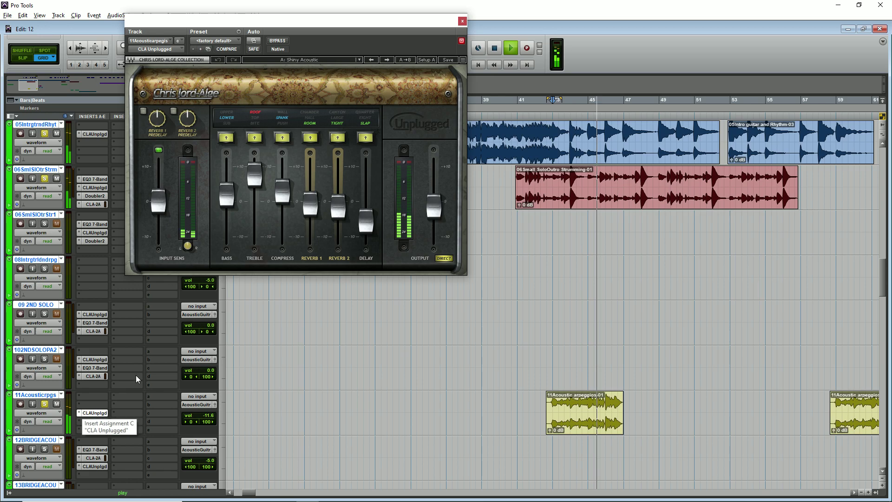
pyautogui.click(462, 22)
pyautogui.hotkey('ctrl', '[')
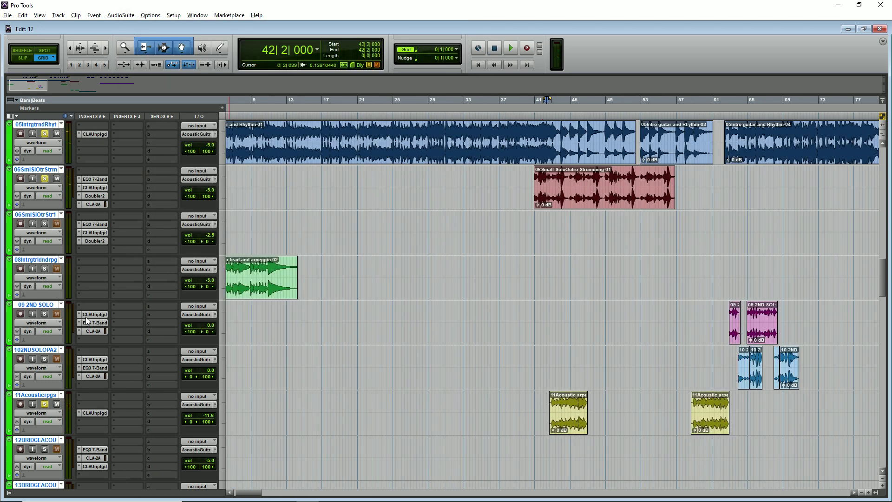
# - Review CLA Unplugged on 06SmlSlOtrStrm and on 09 2ND SOLO, along with the EQ3 7-Band on 09 2ND SOLO
pyautogui.scroll(-2, 90, 313)
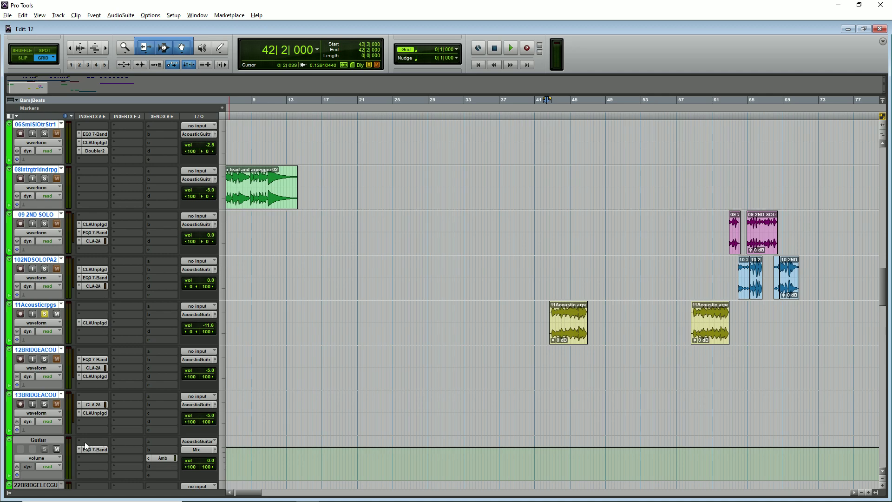
pyautogui.scroll(1, 123, 404)
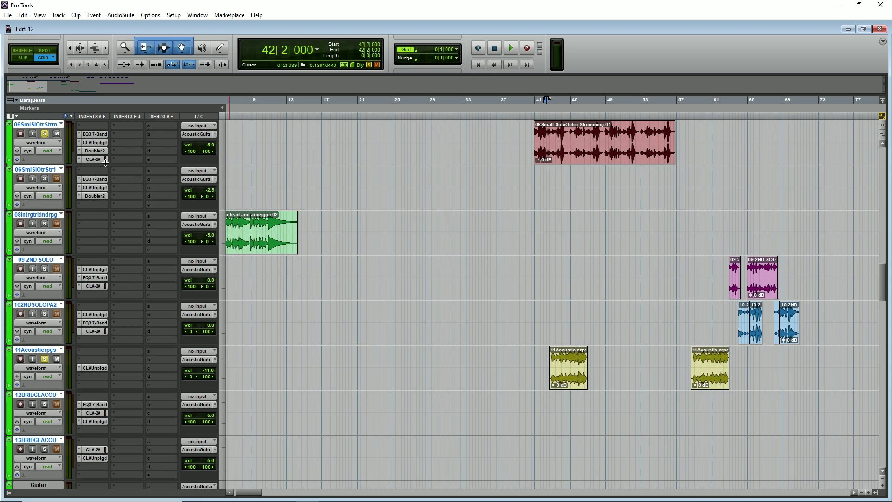
pyautogui.scroll(1, 109, 163)
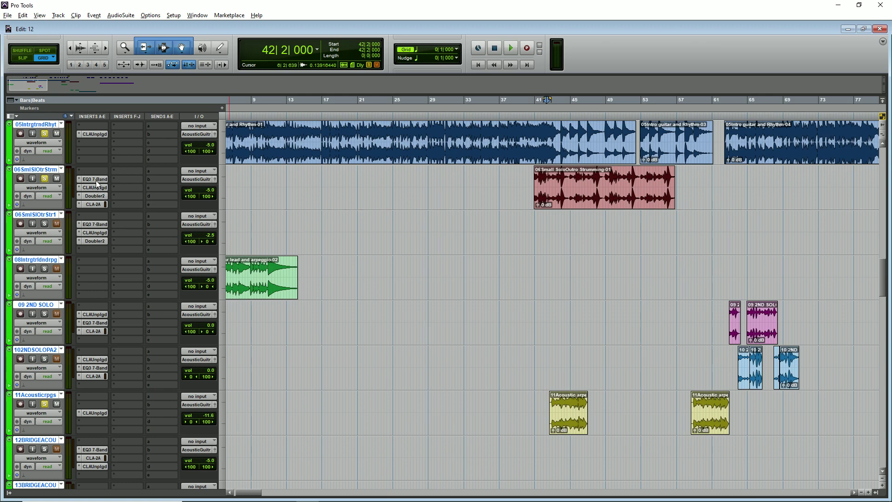
pyautogui.click(96, 187)
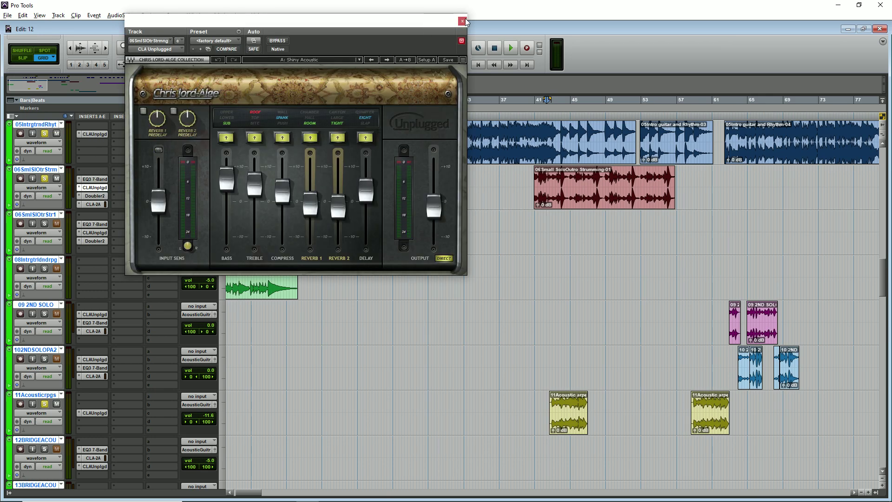
pyautogui.click(463, 21)
pyautogui.click(92, 314)
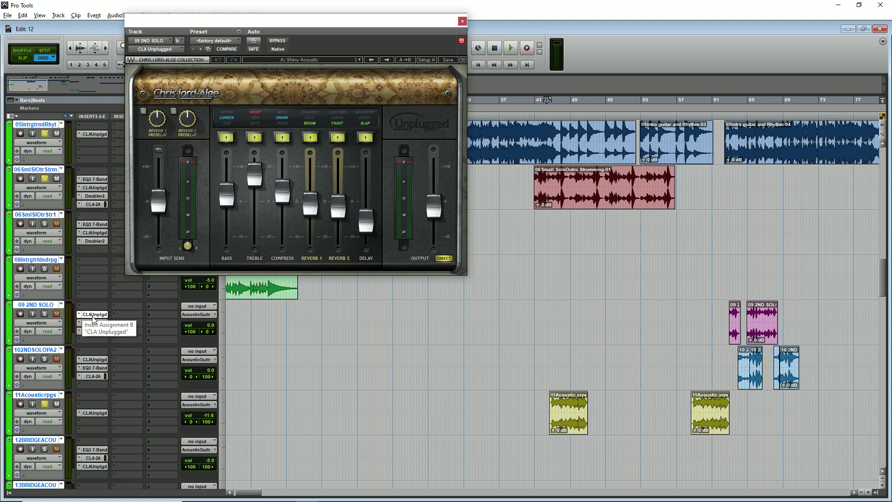
pyautogui.click(94, 324)
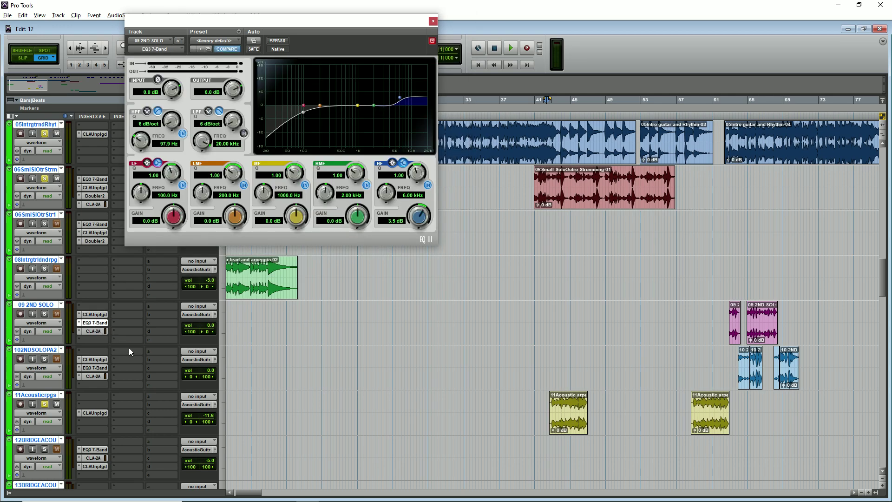
pyautogui.click(433, 21)
# - Play from 152|2|000 with 13BRIDGEACOU added to the solo and review that track's CLA-2A settings
pyautogui.hotkey('ctrl', '[')
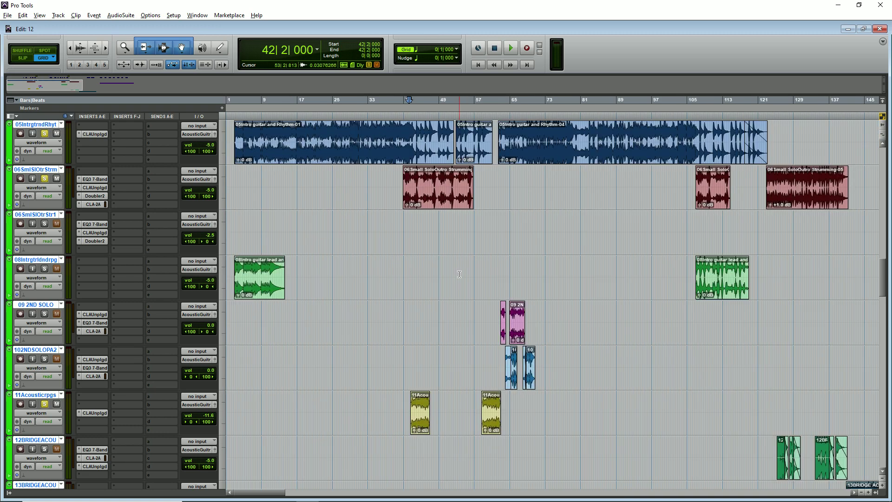
pyautogui.scroll(-1, 459, 275)
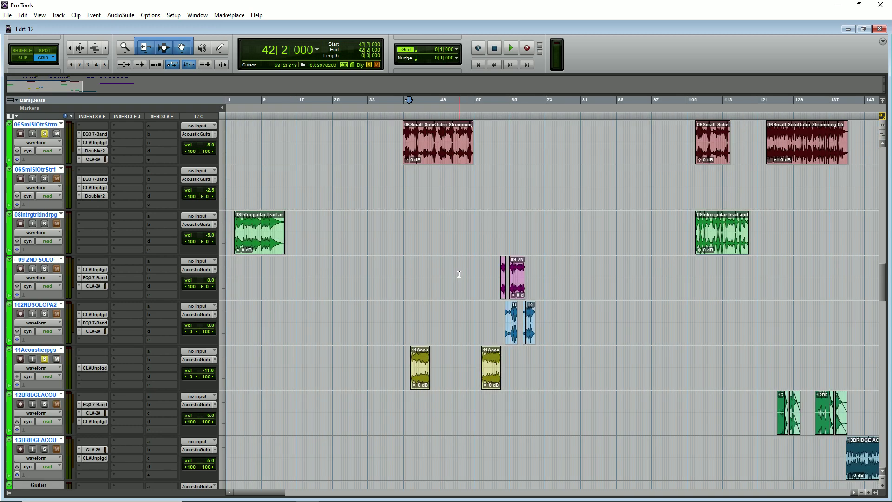
pyautogui.hotkey('ctrl', '[')
pyautogui.scroll(-3, 306, 277)
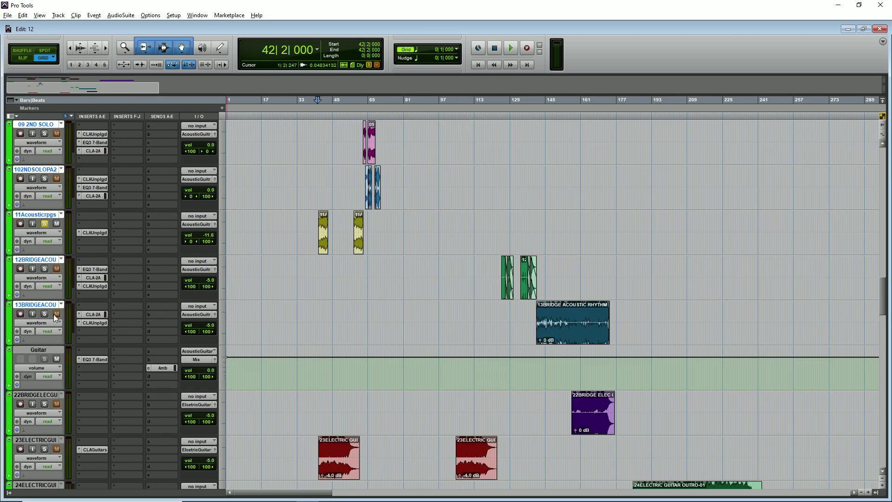
pyautogui.scroll(3, 298, 312)
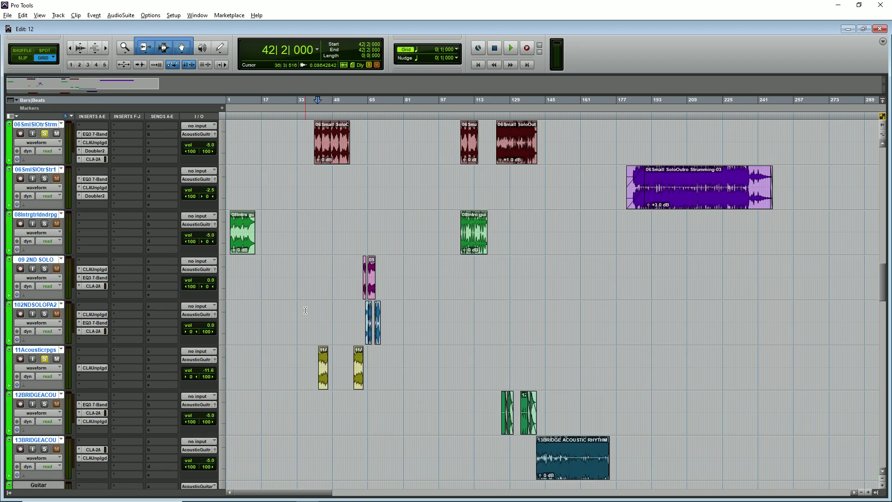
pyautogui.scroll(-2, 305, 311)
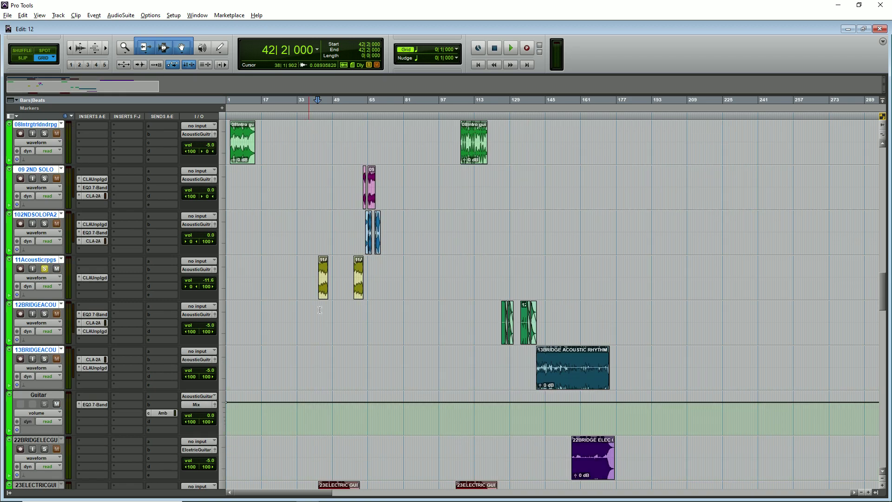
pyautogui.click(557, 256)
pyautogui.hotkey('ctrl', ']')
pyautogui.press('space')
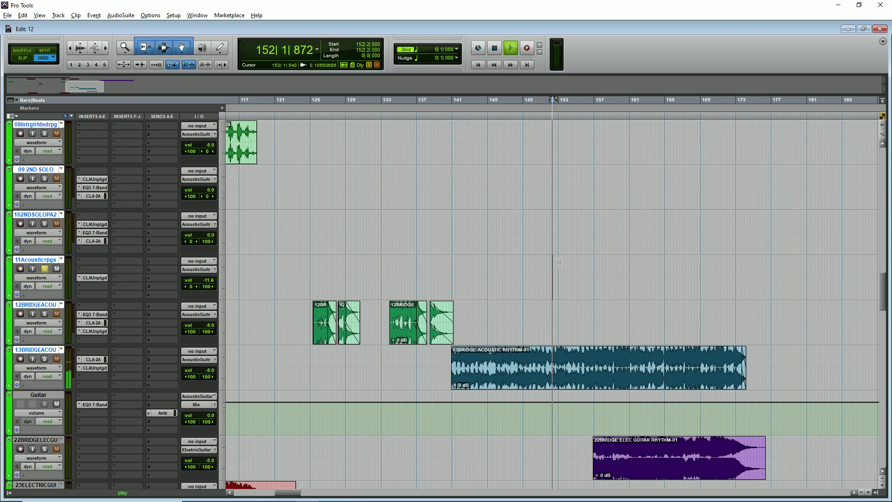
pyautogui.click(45, 360)
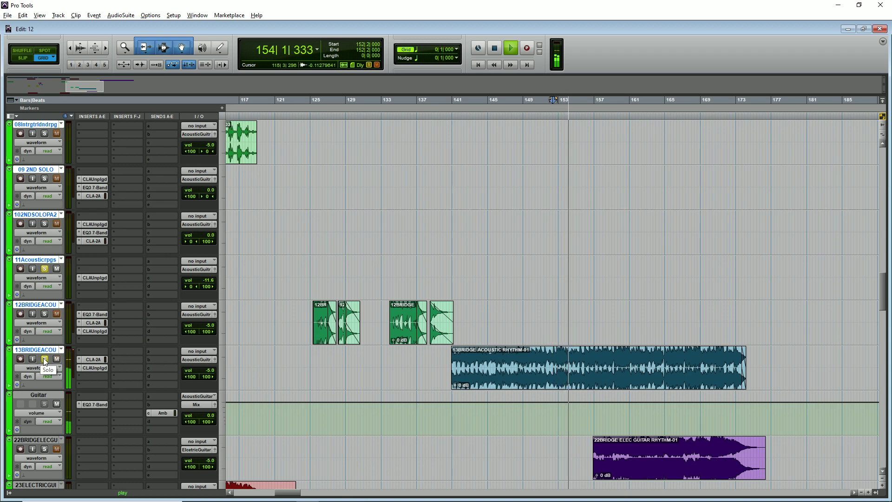
pyautogui.click(93, 360)
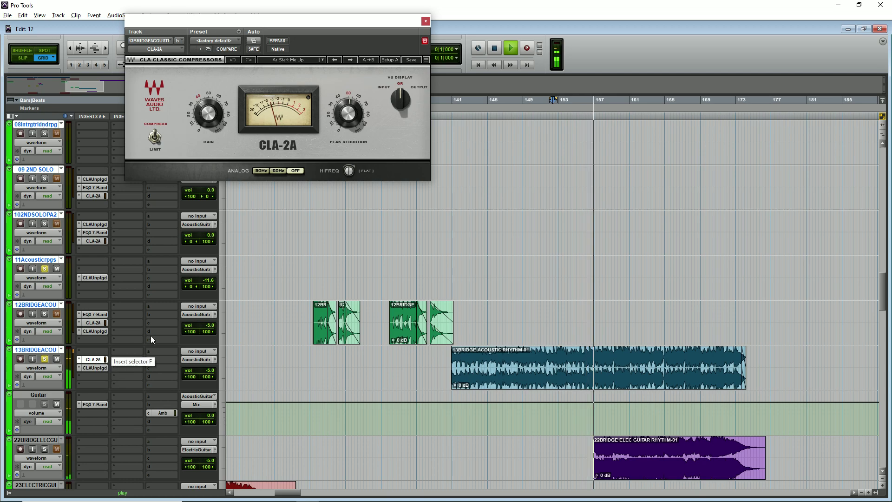
# - Add 12BRIDGEACOU to the solo and play its second group of bridge acoustic solo clips
pyautogui.click(45, 315)
pyautogui.hotkey('ctrl', ']')
pyautogui.hotkey('ctrl', ']')
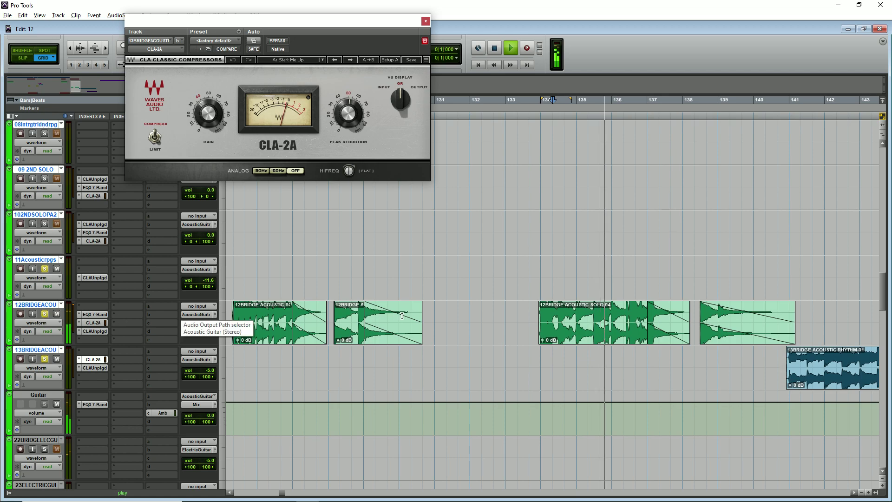
# - Select the range around the 06Small SoloOutro Strumming-05 clip on the 06SmlSlOtrStrm track
pyautogui.scroll(4, 513, 277)
pyautogui.scroll(2, 512, 276)
pyautogui.hotkey('ctrl', '[')
pyautogui.hotkey('ctrl', '[')
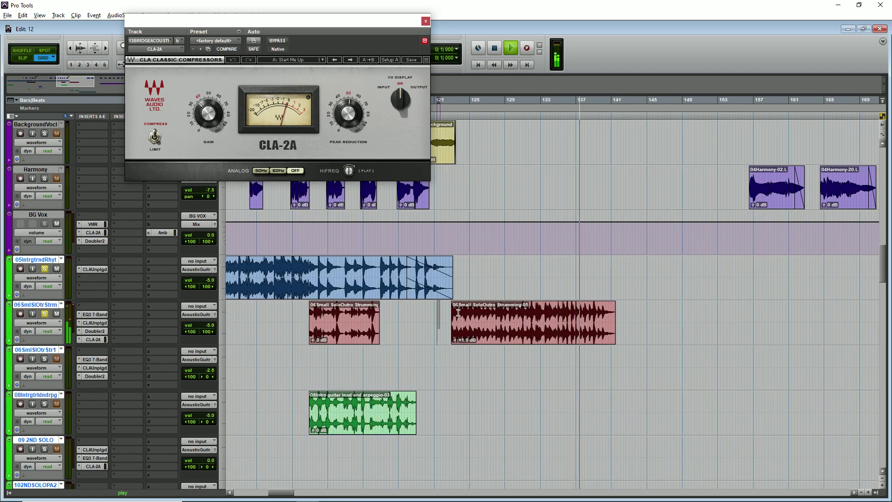
pyautogui.moveTo(437, 316); pyautogui.dragTo(619, 315)
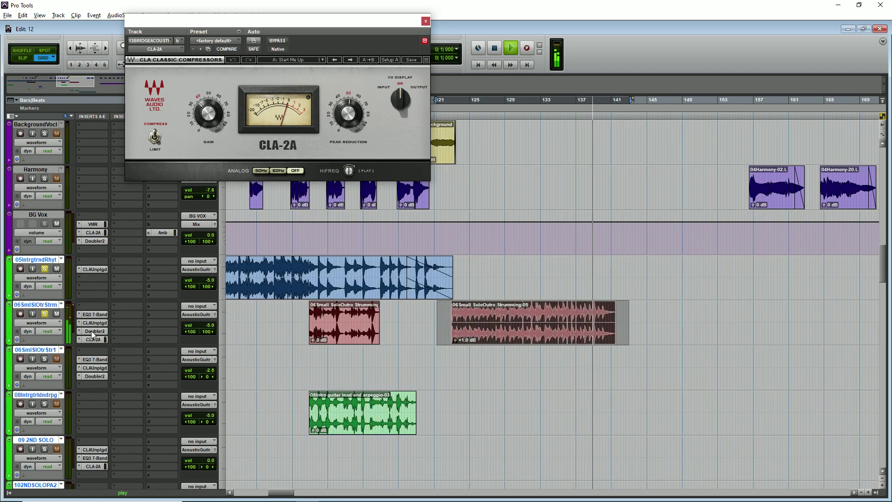
# - Clear the solos on the acoustic guitar tracks and review the EQ3 7-Band settings on the Guitar bus track
pyautogui.scroll(-6, 94, 336)
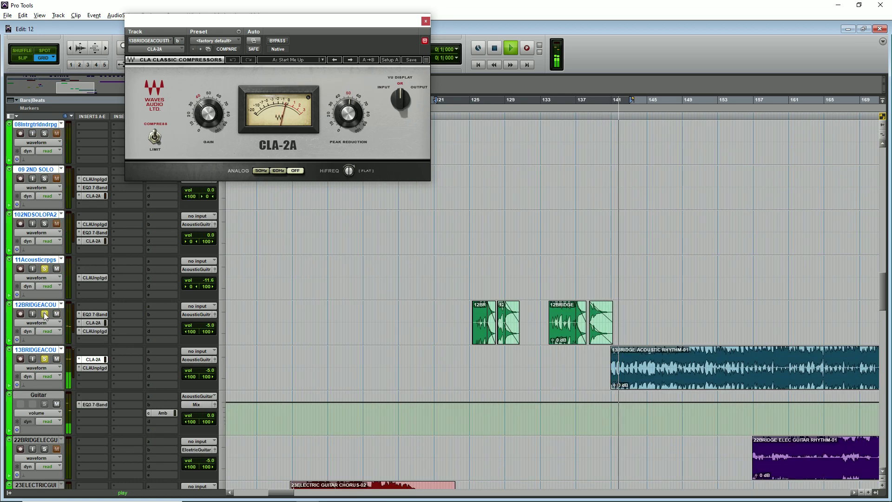
pyautogui.hotkey('ctrl', ']')
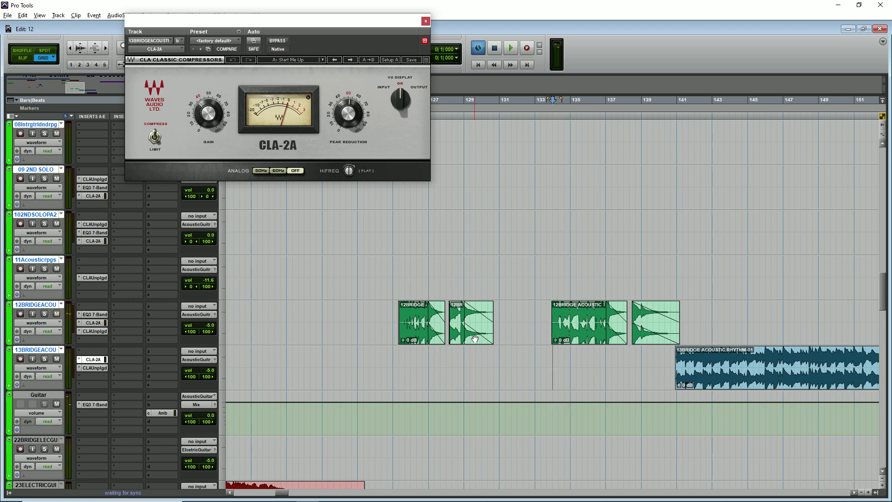
pyautogui.scroll(-4, 475, 339)
pyautogui.scroll(1, 450, 340)
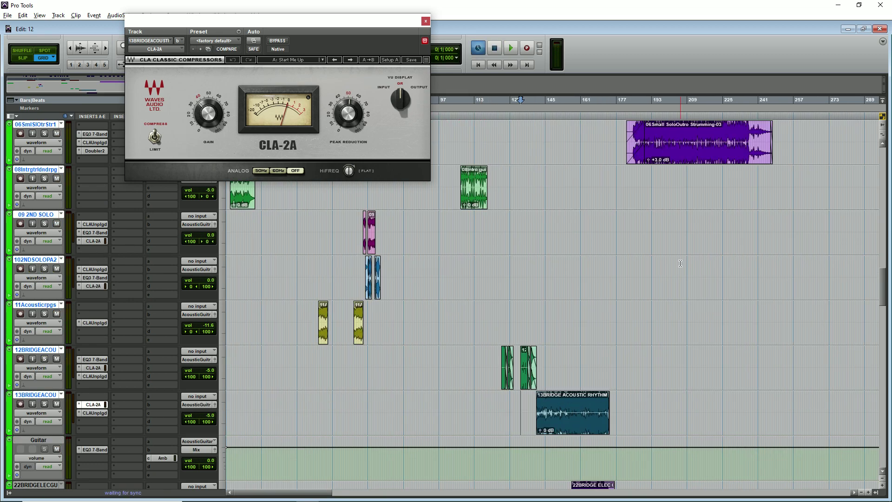
pyautogui.scroll(2, 605, 274)
pyautogui.scroll(-3, 480, 293)
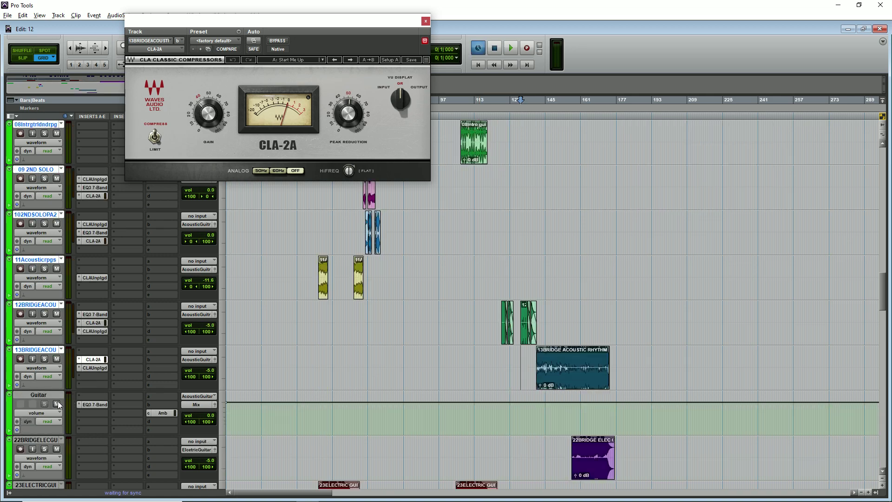
pyautogui.click(92, 404)
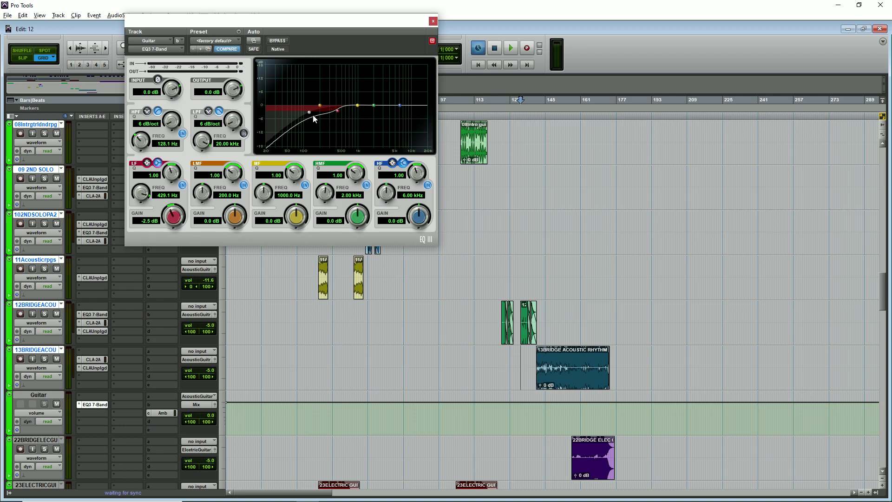
pyautogui.click(433, 22)
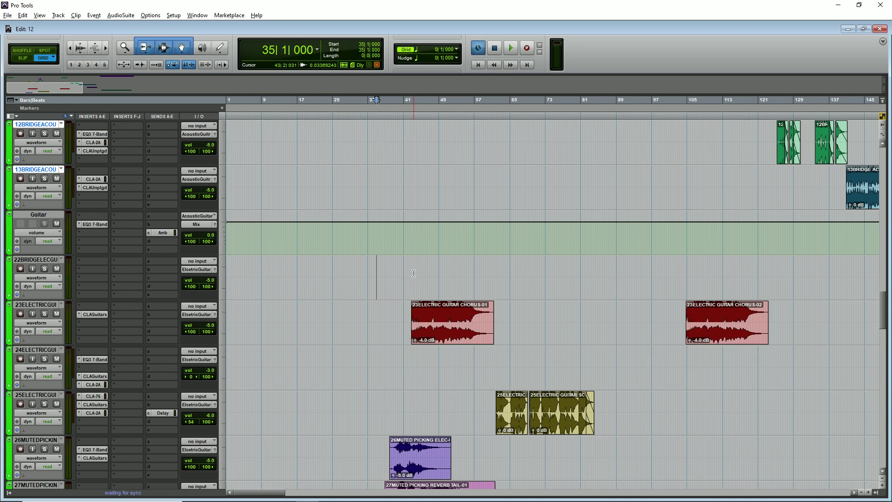
# - Take the transport offline and cue playback at 38|1|000 for the electric guitar tracks
pyautogui.click(414, 273)
pyautogui.press('space')
pyautogui.hotkey('ctrl', ']')
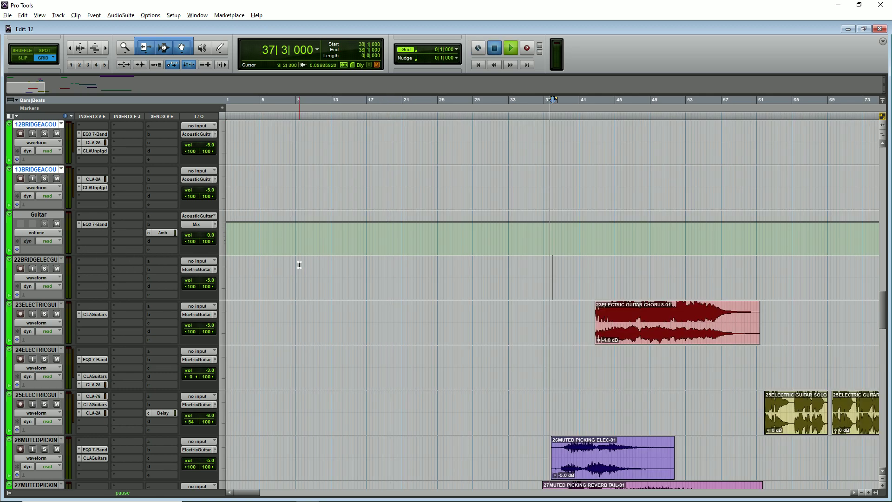
pyautogui.scroll(-5, 299, 265)
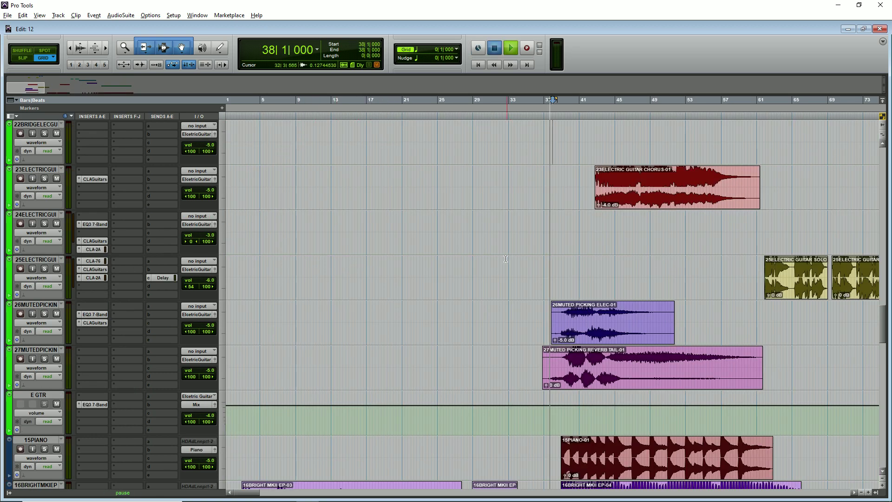
# - Start playback from bar 38 and solo all electric guitar tracks from 22BRIDGELECGU through 27MUTEDPICKIN
pyautogui.press('space')
pyautogui.hotkey('ctrl', '[')
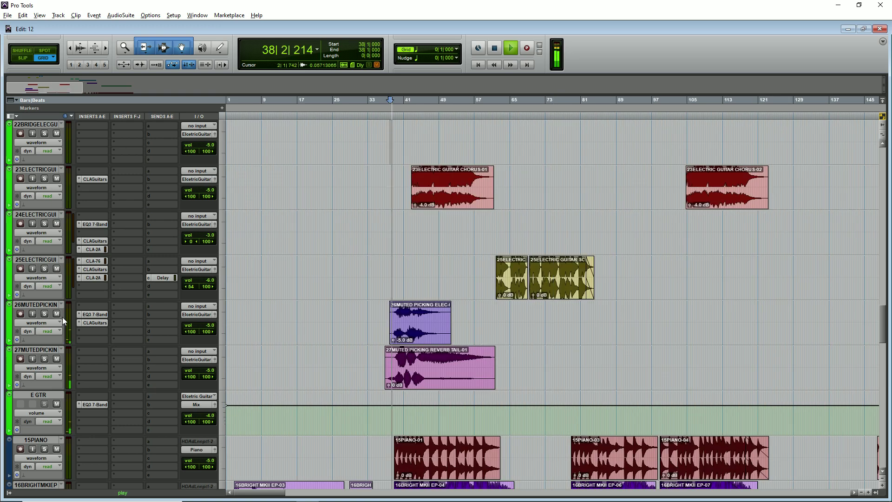
pyautogui.click(37, 349)
pyautogui.scroll(3, 47, 236)
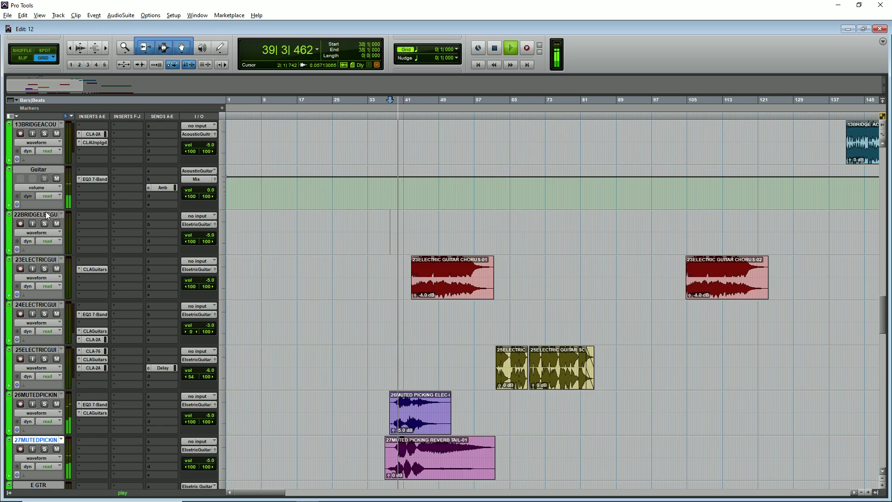
pyautogui.keyDown('shift'); pyautogui.click(46, 214); pyautogui.keyUp('shift')
pyautogui.click(44, 224)
pyautogui.scroll(-3, 397, 338)
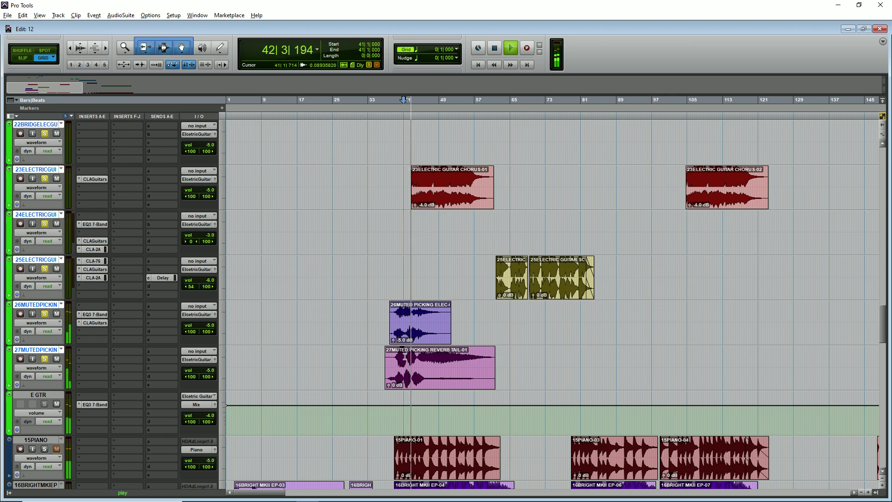
# - Play the electric guitar chorus clip from bar 49 and review the CLA Guitars settings on track 23
pyautogui.moveTo(403, 356); pyautogui.dragTo(475, 362)
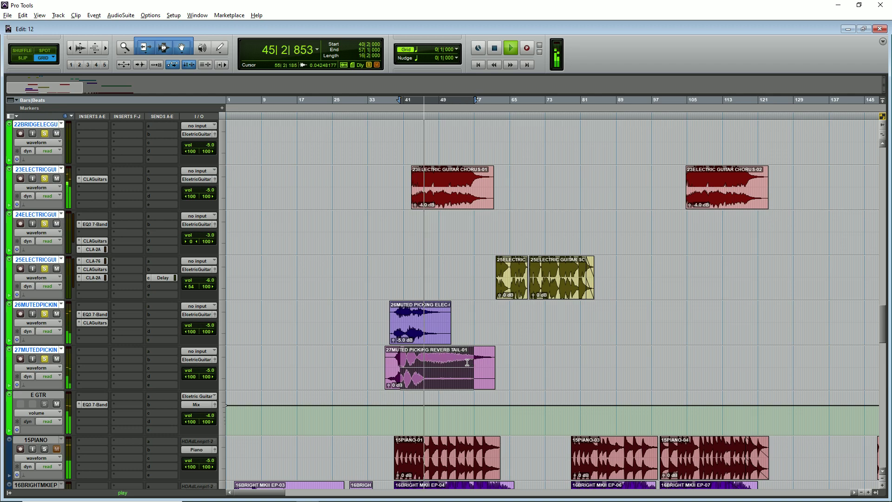
pyautogui.click(430, 182)
pyautogui.click(94, 179)
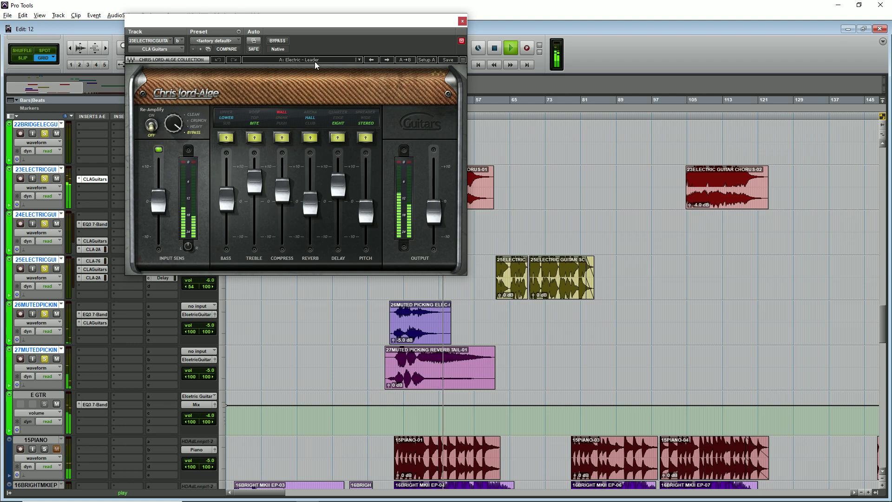
pyautogui.click(462, 21)
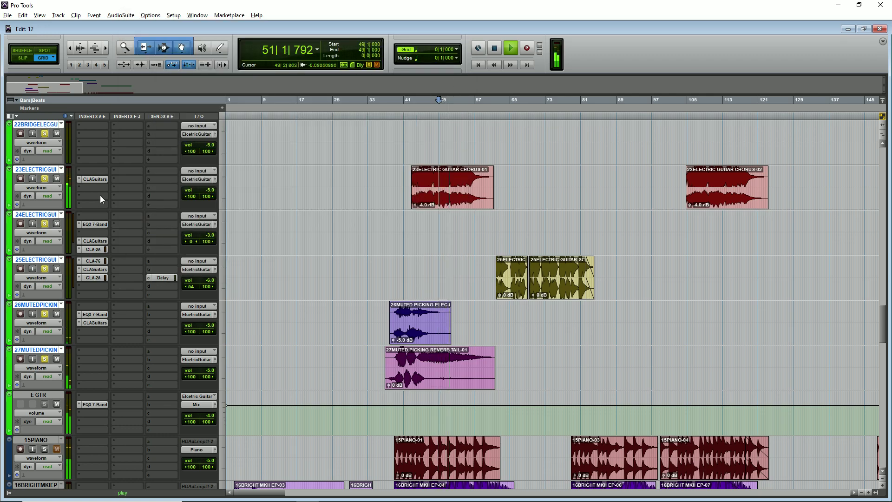
# - Solo only track 23 and compare its chorus part from bar 43 with CLA Guitars bypassed and active
pyautogui.click(45, 179)
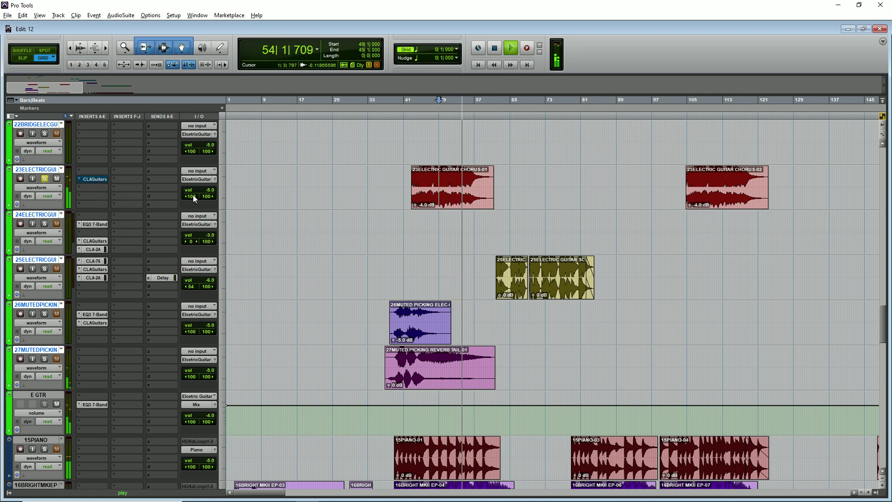
pyautogui.click(412, 222)
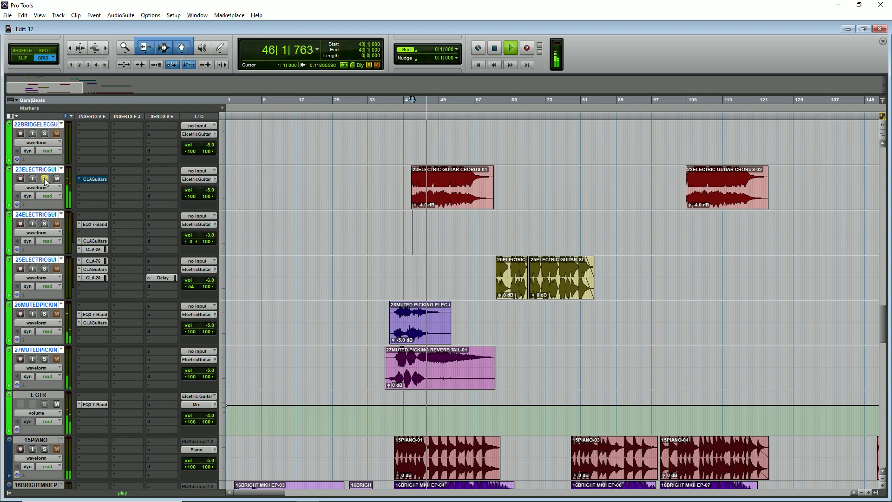
pyautogui.click(89, 179)
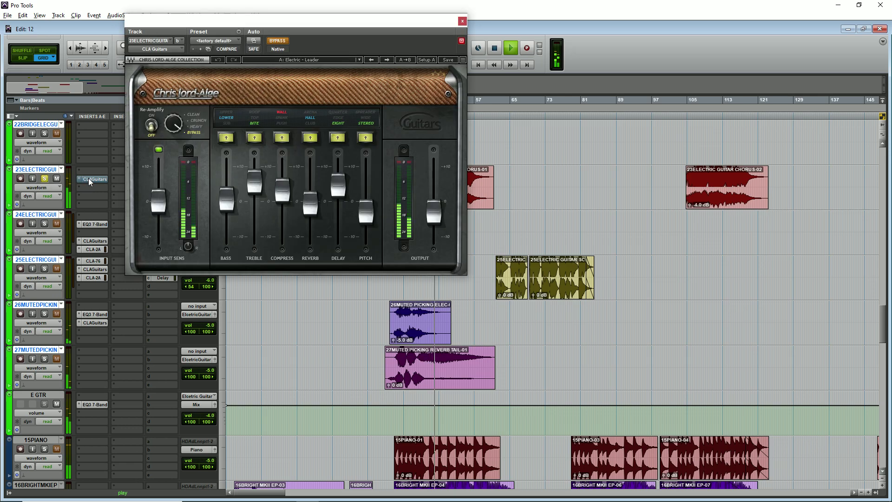
pyautogui.click(463, 21)
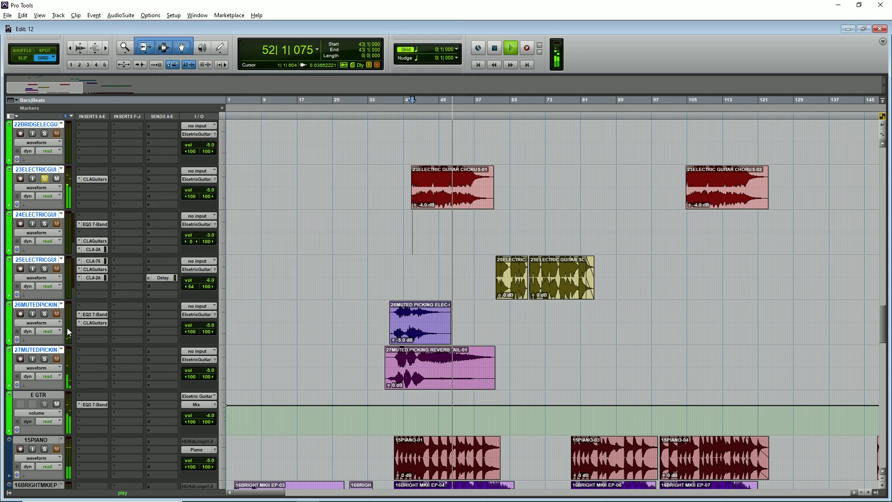
# - Solo track 26MUTEDPICKIN instead, play it from about bar 39, and review its CLA Guitars settings
pyautogui.press('space')
pyautogui.click(397, 279)
pyautogui.press('space')
pyautogui.click(44, 314)
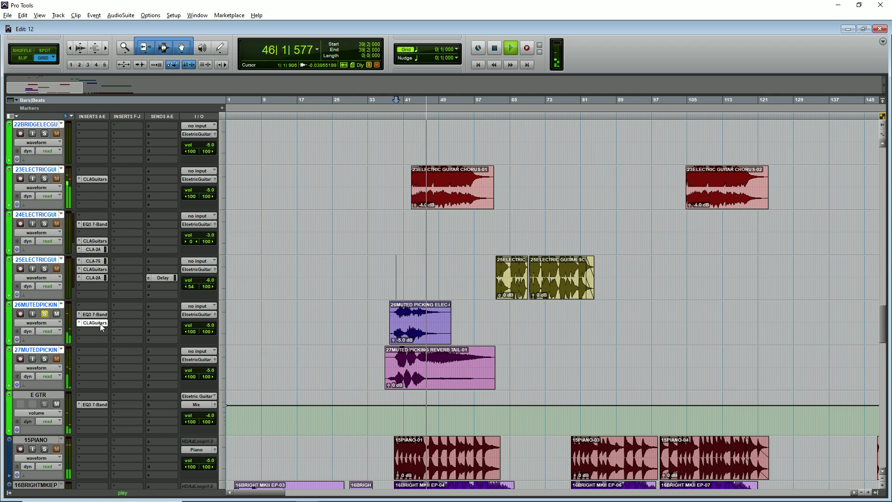
pyautogui.click(99, 323)
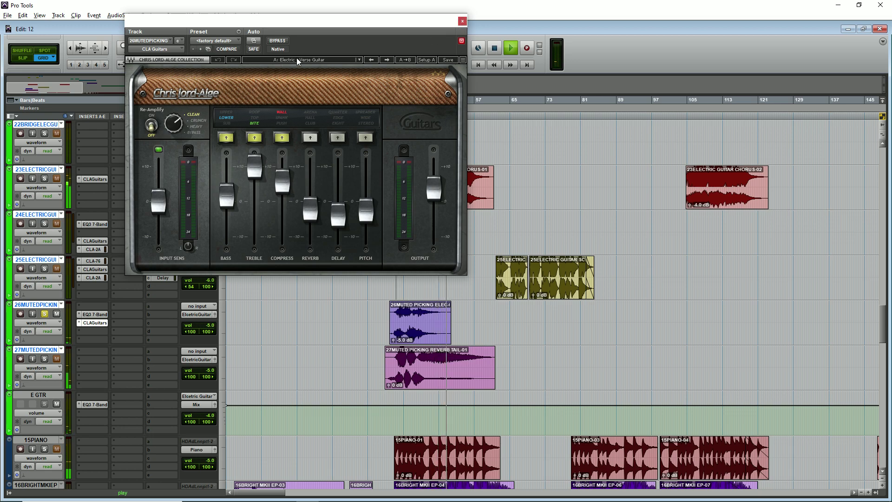
pyautogui.click(463, 21)
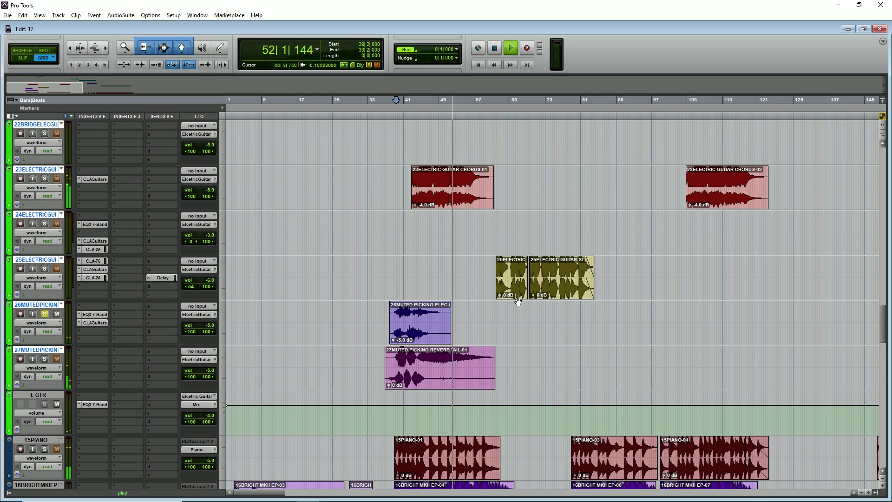
# - Play the electric guitar solo on track 25 with the track soloed, and review its CLA-76 compressor settings
pyautogui.hotkey('ctrl', ']')
pyautogui.hotkey('ctrl', 'j')
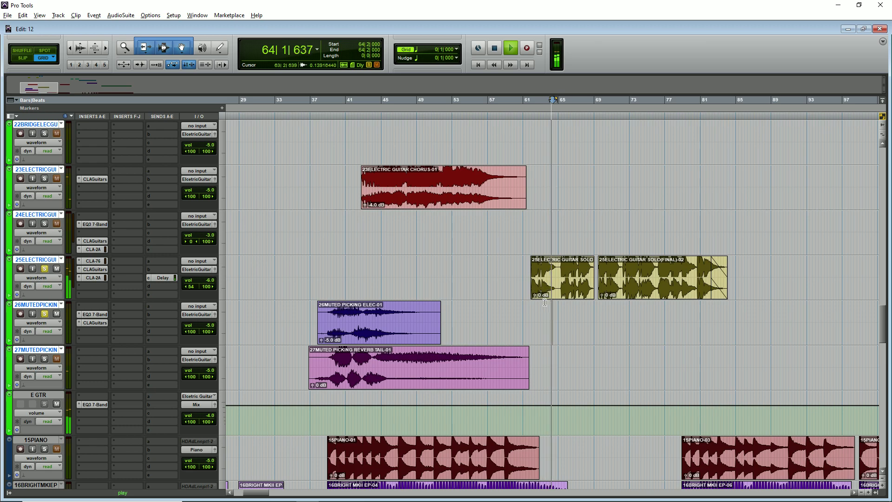
pyautogui.hotkey('ctrl', '[')
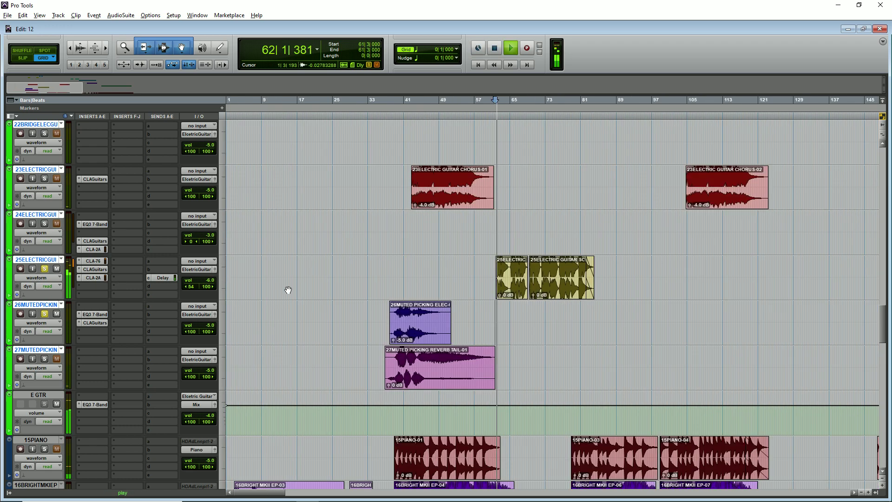
pyautogui.click(100, 261)
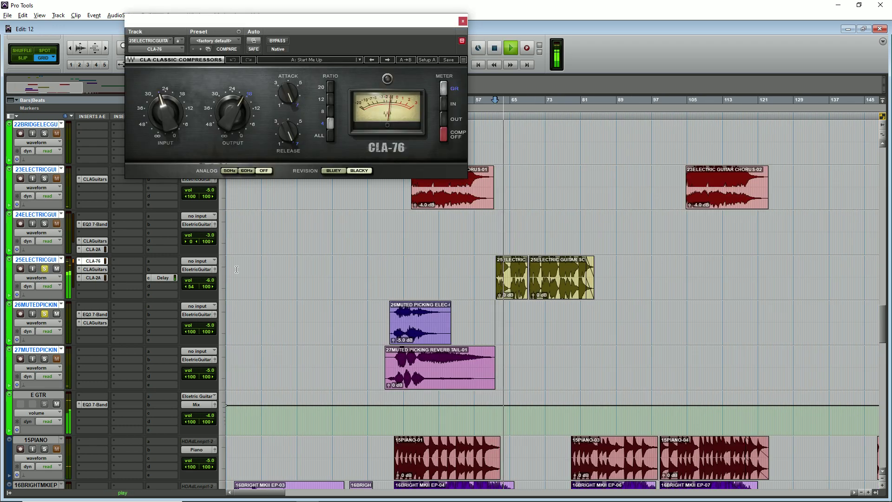
pyautogui.hotkey('ctrl', ']')
pyautogui.hotkey('ctrl', ']')
pyautogui.hotkey('ctrl', '[')
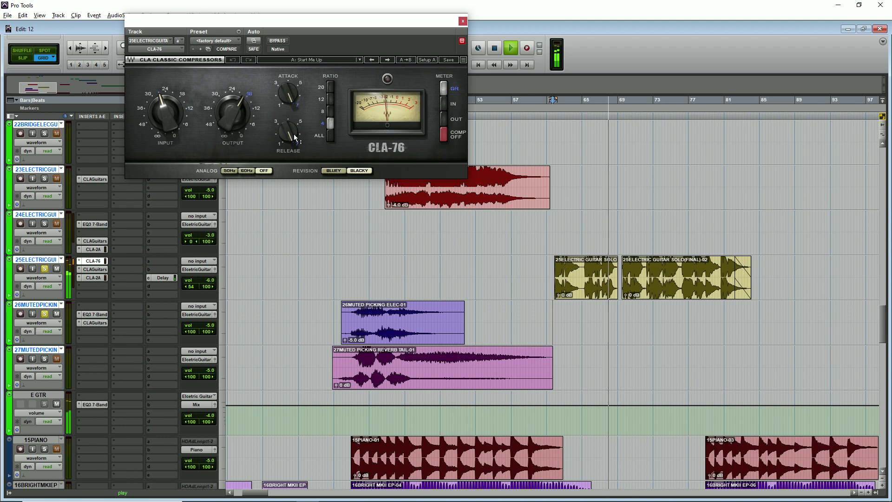
pyautogui.click(464, 19)
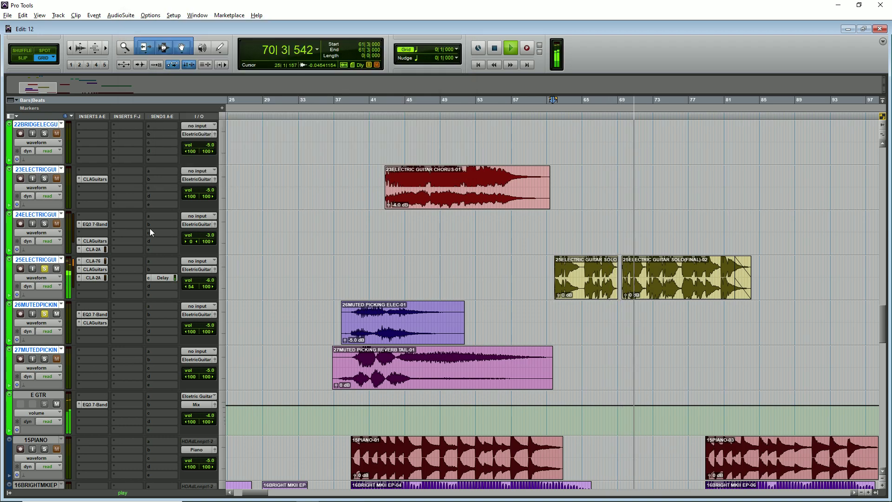
# - Review the CLA Guitars and CLA-2A insert settings on the electric guitar solo track
pyautogui.click(95, 269)
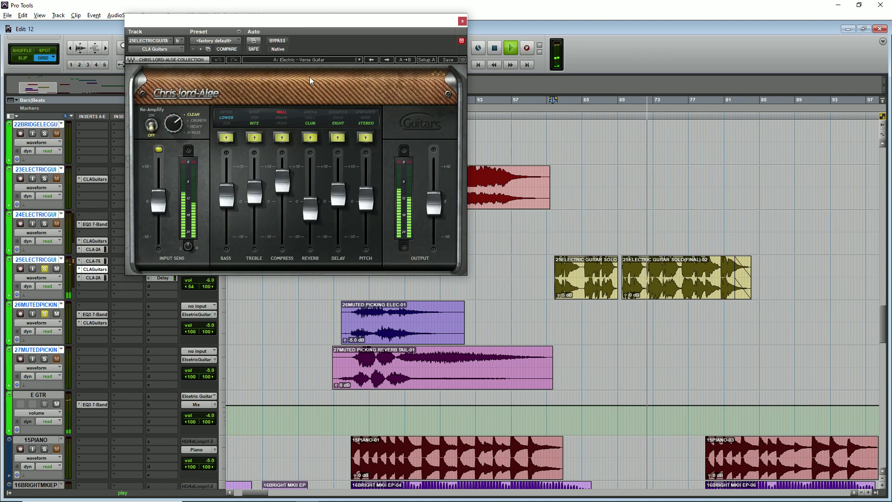
pyautogui.click(463, 22)
pyautogui.click(103, 278)
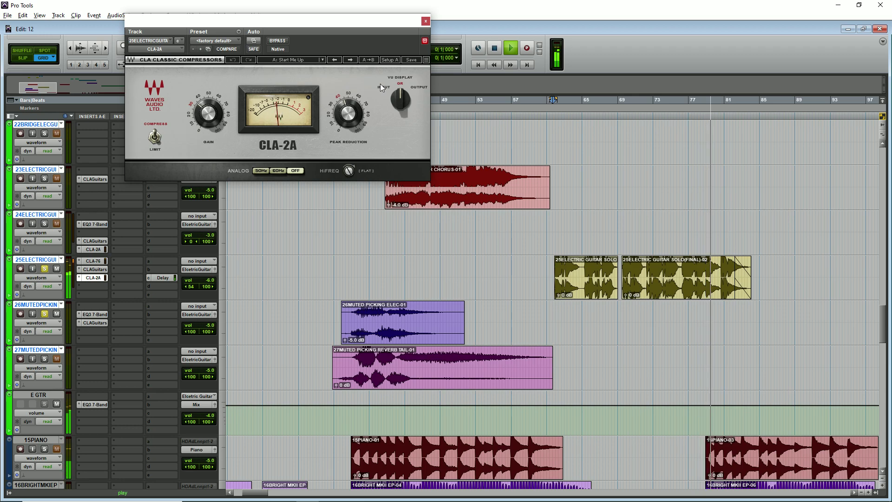
pyautogui.click(93, 277)
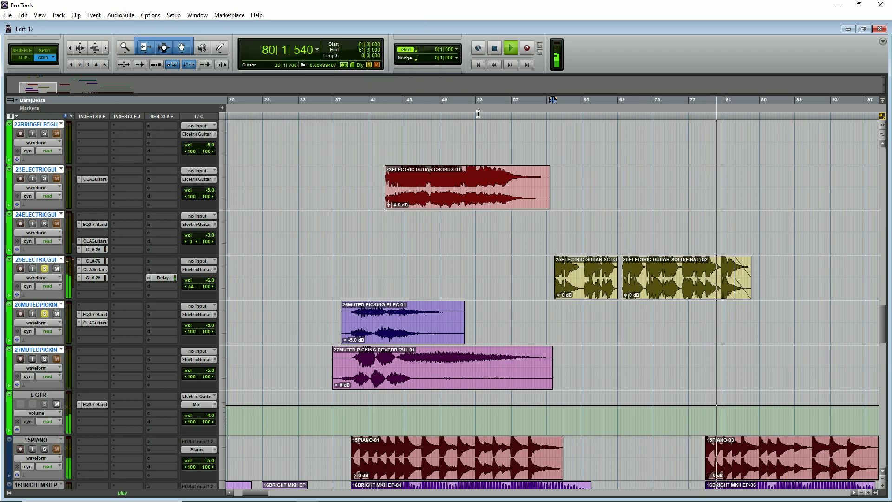
# - Show the guitar solo's Delay send and the Delay track's Repeater plug-in side by side while playing from bar 62
pyautogui.click(160, 278)
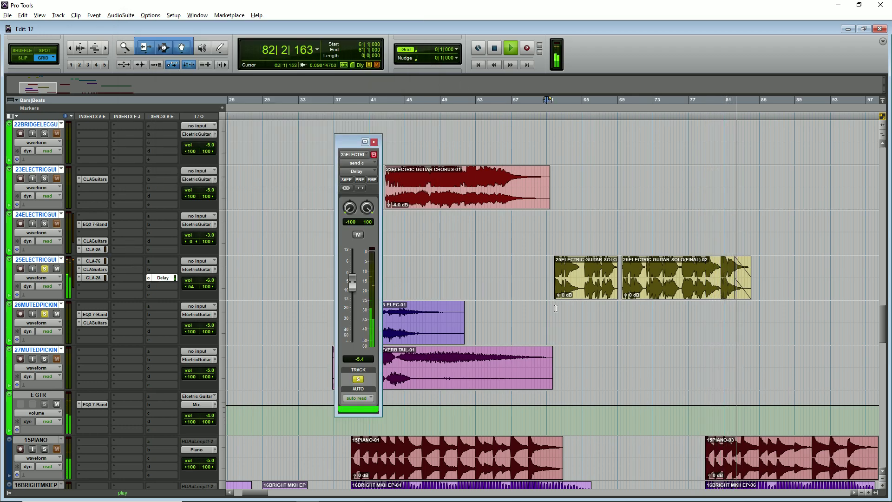
pyautogui.hotkey('ctrl', 'j')
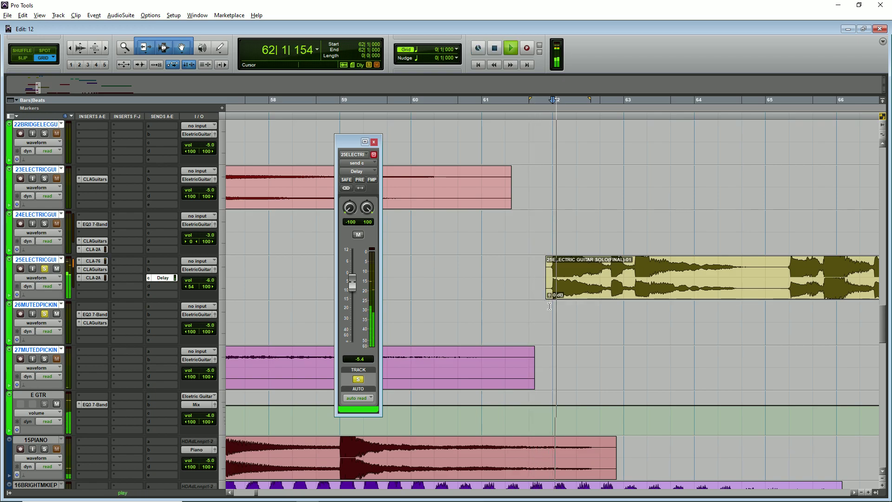
pyautogui.scroll(-3, 185, 252)
pyautogui.scroll(-15, 200, 247)
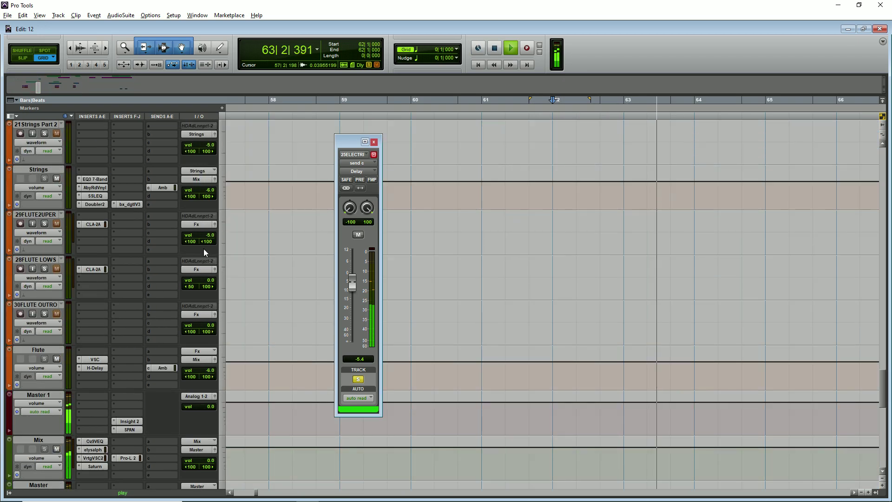
pyautogui.scroll(-2, 203, 249)
pyautogui.scroll(2, 136, 258)
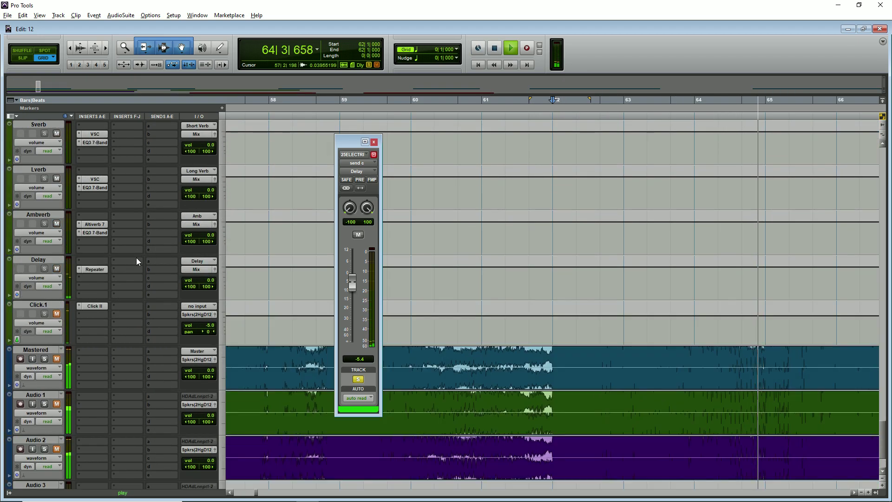
pyautogui.click(98, 269)
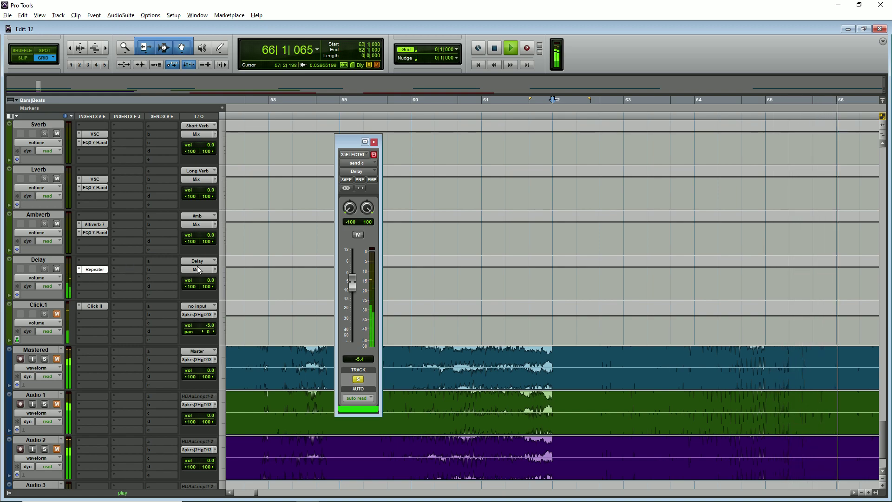
pyautogui.moveTo(429, 24); pyautogui.dragTo(616, 32)
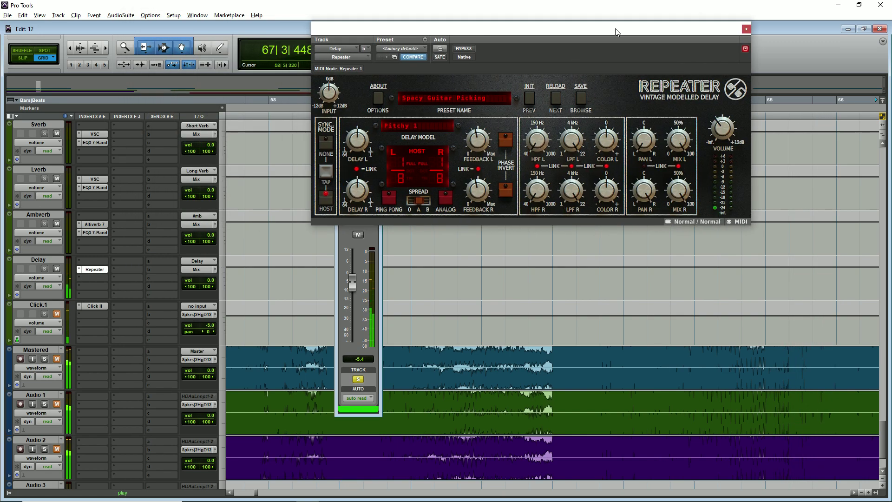
pyautogui.click(344, 235)
pyautogui.moveTo(349, 144); pyautogui.dragTo(253, 130)
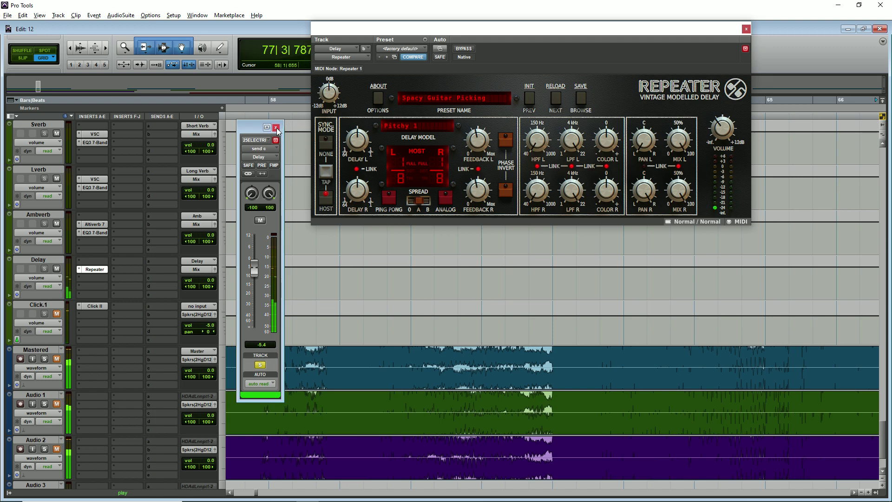
# - Compare the guitar solo with Repeater bypassed, close the Delay send window, and review Repeater's preset once more
pyautogui.click(463, 50)
pyautogui.click(746, 29)
pyautogui.hotkey('ctrl', 'j')
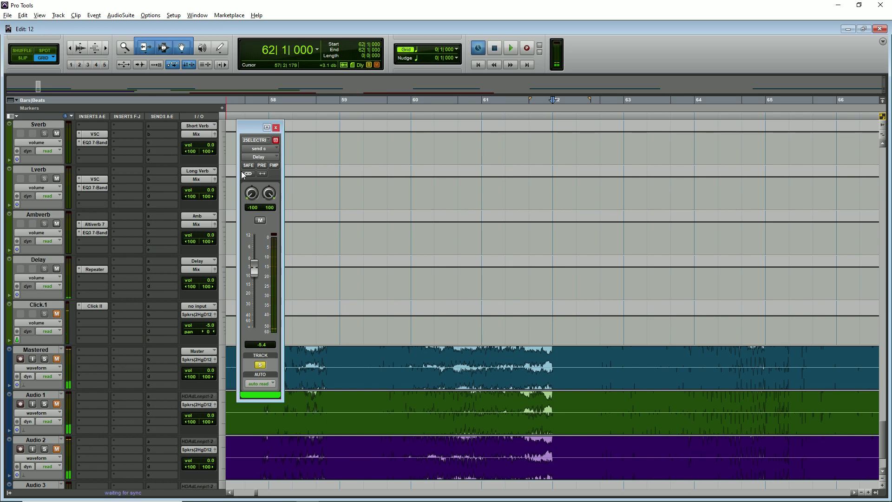
pyautogui.click(276, 128)
pyautogui.click(92, 269)
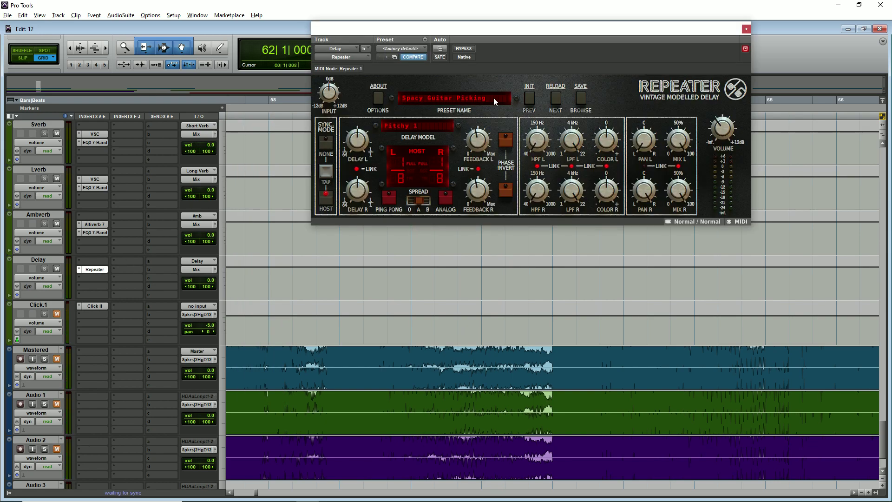
pyautogui.click(745, 29)
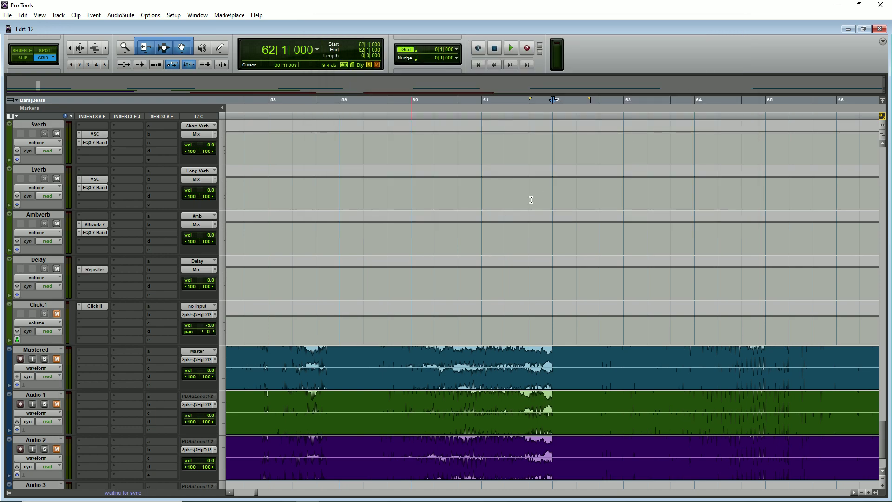
# - Review the EQ3 7-Band settings on the E GTR bus track
pyautogui.scroll(15, 520, 219)
pyautogui.scroll(15, 520, 219)
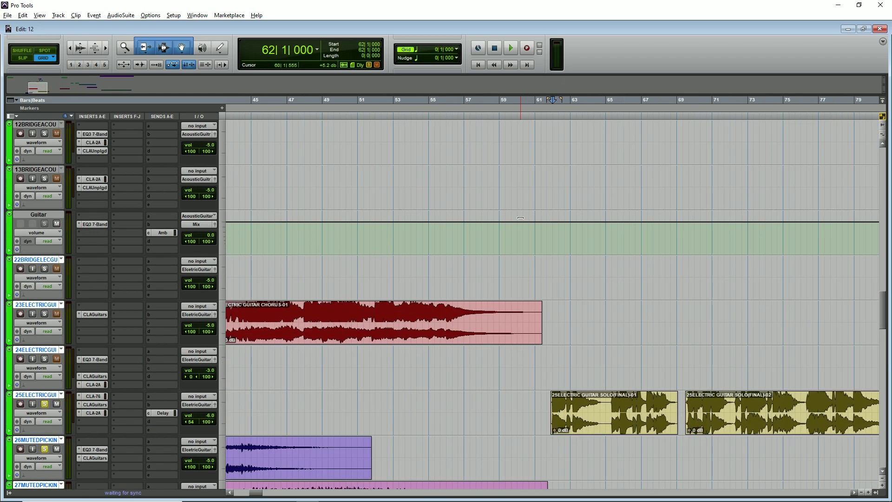
pyautogui.click(95, 314)
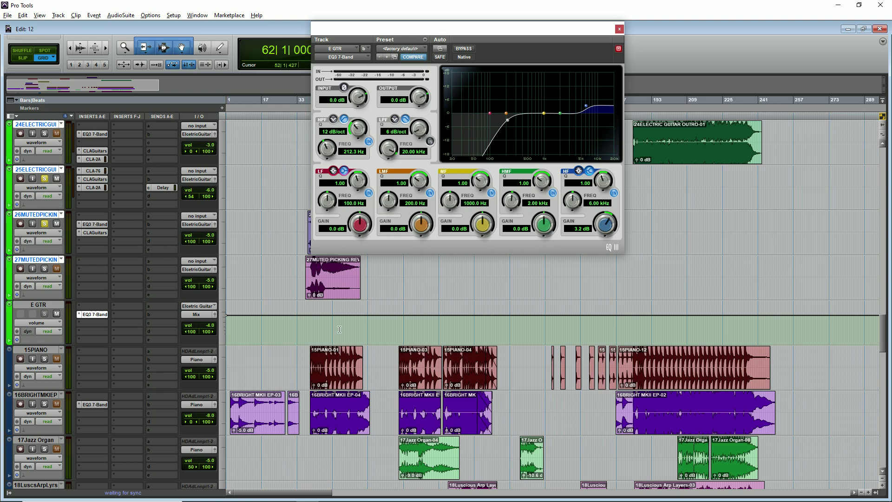
pyautogui.click(619, 30)
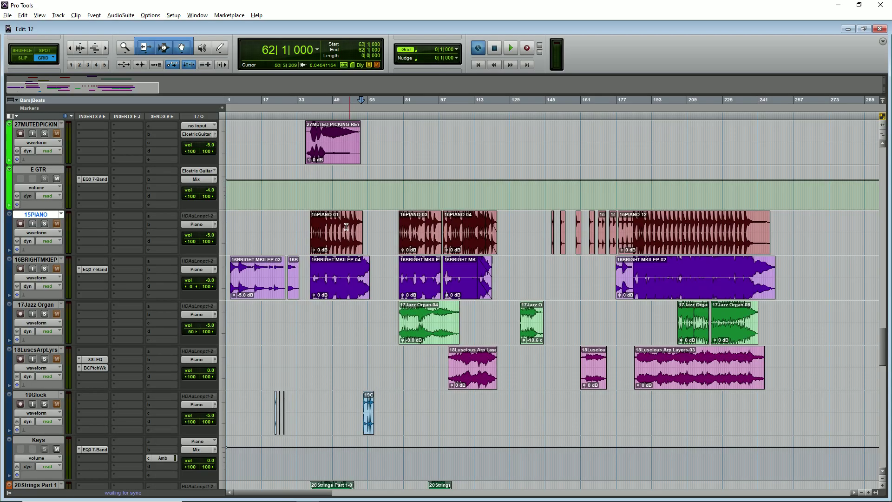
# - Play the mix from bar 49 and solo the 15PIANO track to audition it
pyautogui.press('space')
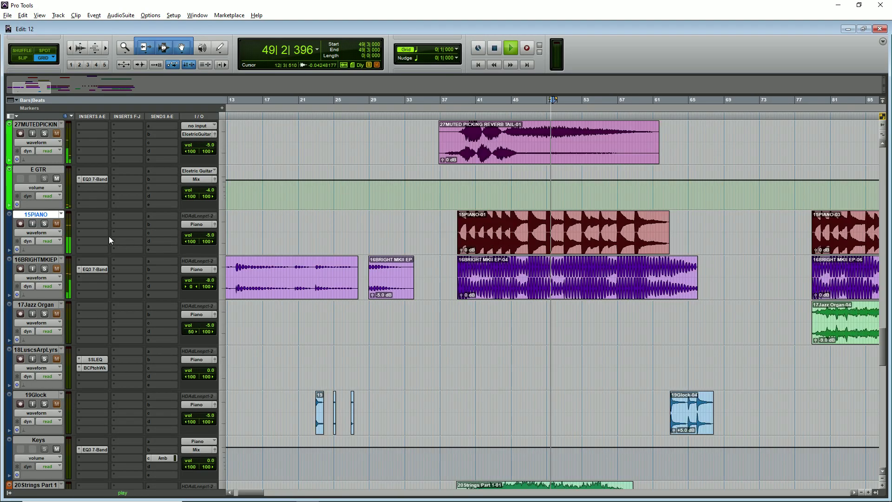
pyautogui.click(45, 225)
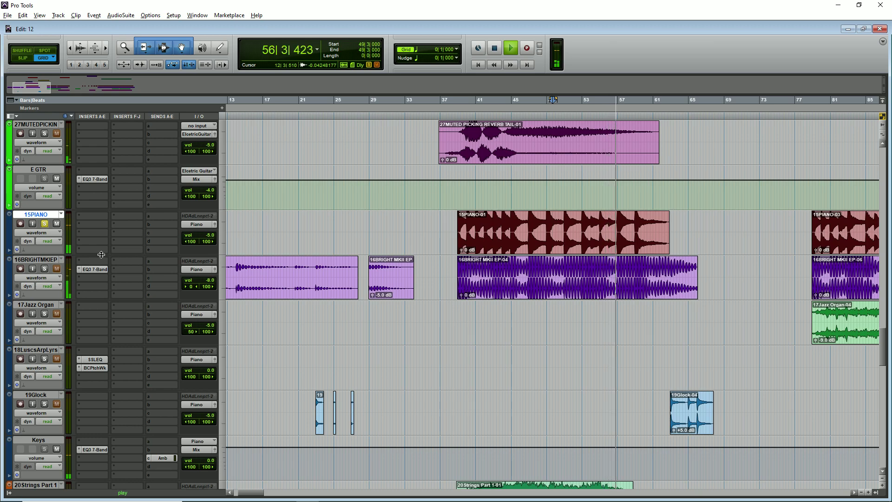
# - Solo the 16 Bright MKII EP track and audition its clip from bar 42
pyautogui.click(44, 269)
pyautogui.press('space')
pyautogui.click(489, 270)
pyautogui.hotkey('ctrl', ']')
pyautogui.hotkey('ctrl', ']')
pyautogui.press('space')
pyautogui.hotkey('ctrl', ']')
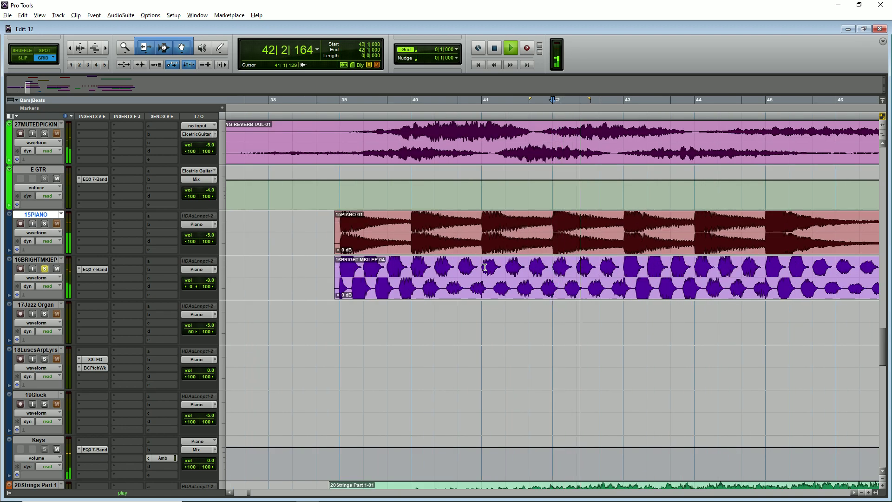
pyautogui.hotkey('ctrl', '[')
pyautogui.hotkey('ctrl', '[')
pyautogui.hotkey('ctrl', '[')
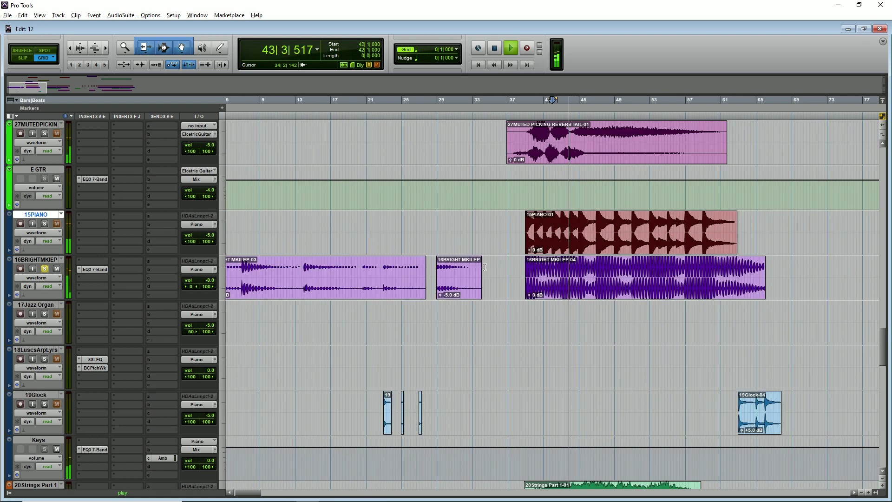
pyautogui.hotkey('ctrl', '[')
pyautogui.hotkey('ctrl', '[')
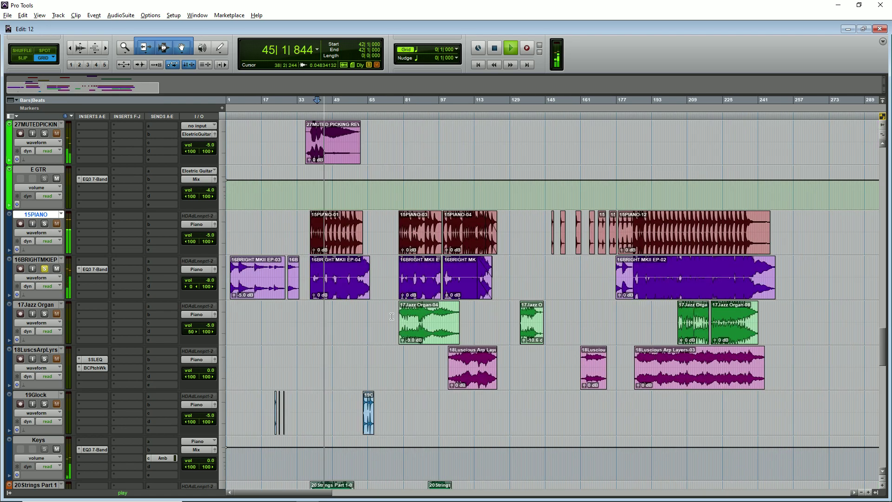
# - Audition the 17Jazz Organ track from bar 88, switching the solo over from the Bright MKII EP track
pyautogui.click(420, 309)
pyautogui.hotkey('ctrl', ']')
pyautogui.click(44, 314)
pyautogui.click(44, 269)
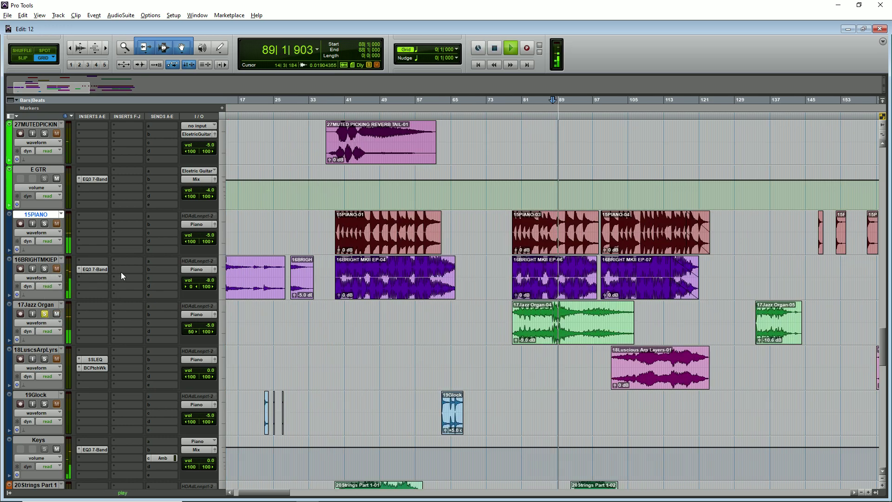
# - Review the EQ3 7-Band settings on the Bright MKII EP track and close the plug-in
pyautogui.click(97, 270)
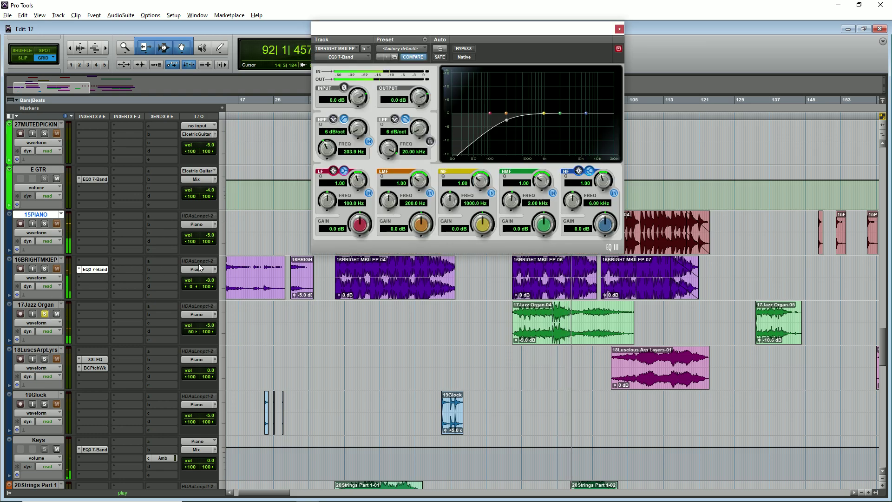
pyautogui.click(619, 30)
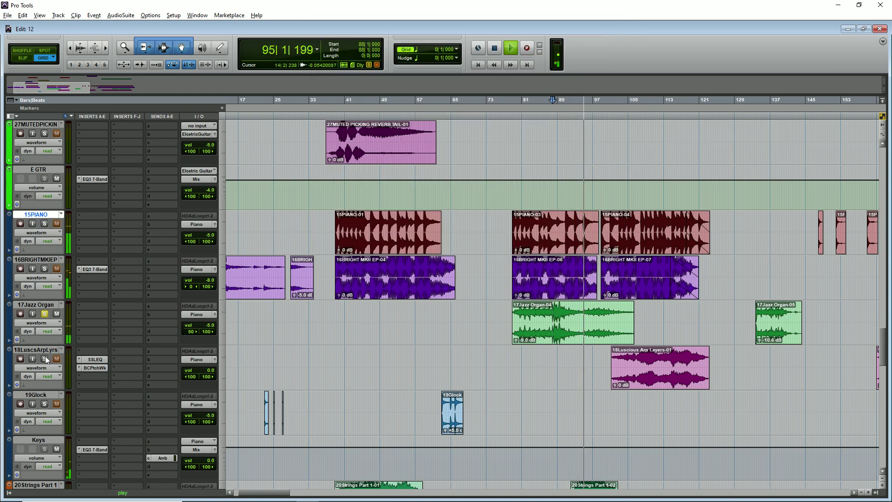
# - Switch the solo from the Jazz Organ to the 18 Luscious Arp Layers track and play its clip from bar 101
pyautogui.hotkey('ctrl', '[')
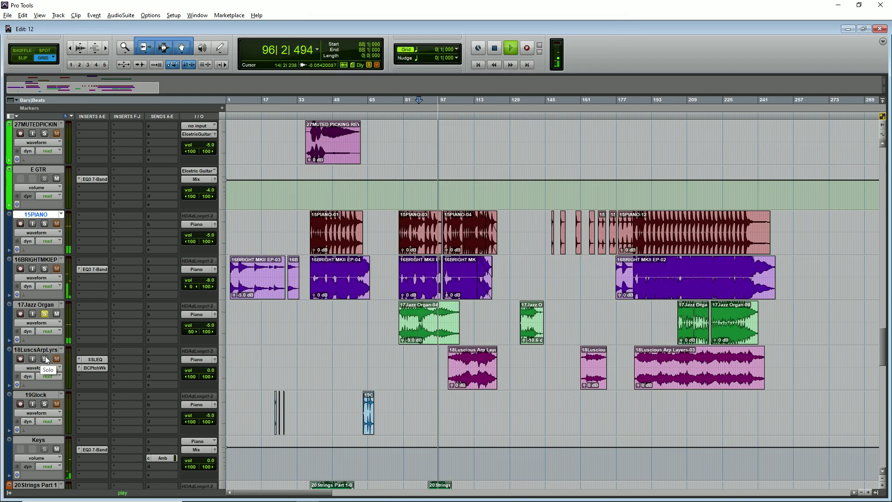
pyautogui.click(46, 313)
pyautogui.click(457, 399)
pyautogui.hotkey('ctrl', 'j')
pyautogui.hotkey('ctrl', ']')
pyautogui.click(540, 394)
pyautogui.press('space')
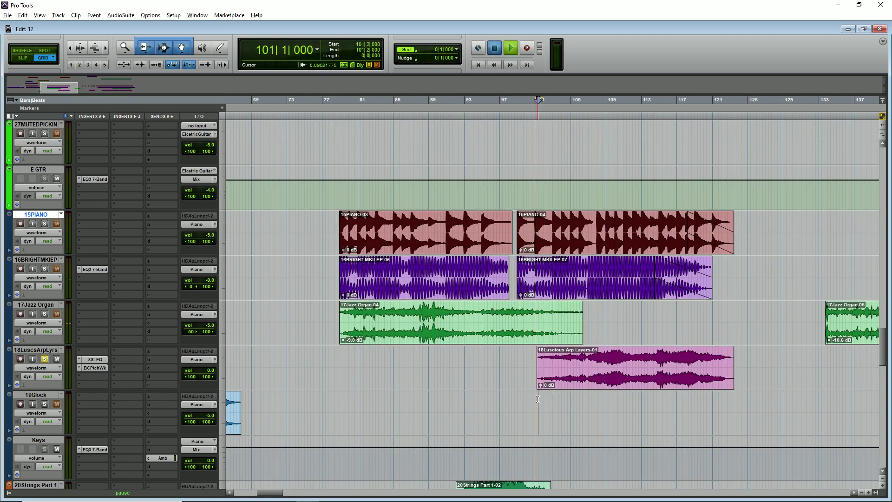
pyautogui.hotkey('ctrl', ']')
pyautogui.hotkey('ctrl', '[')
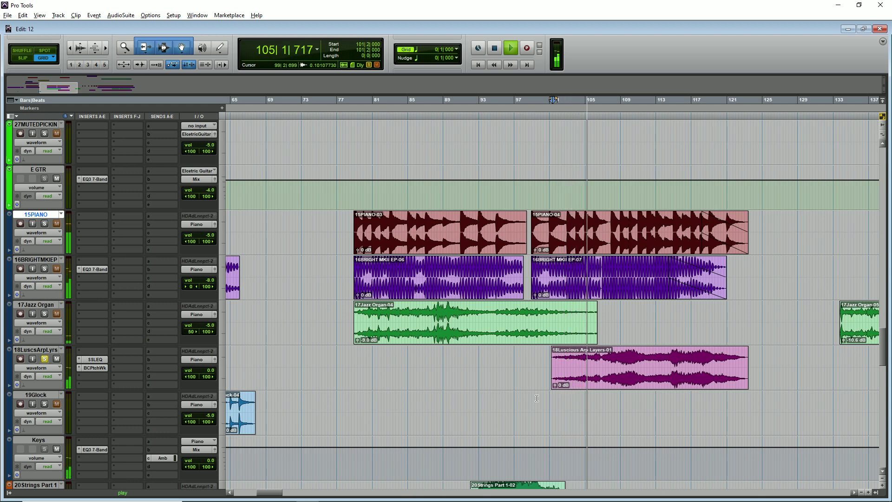
pyautogui.hotkey('ctrl', '[')
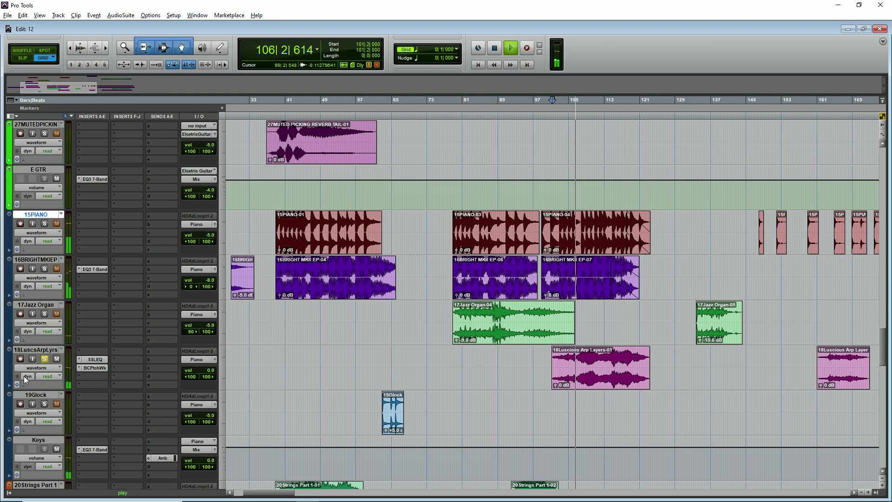
# - Review the SSLEQ insert on the Luscious Arp Layers track, compare it with bypass, and close it
pyautogui.click(96, 358)
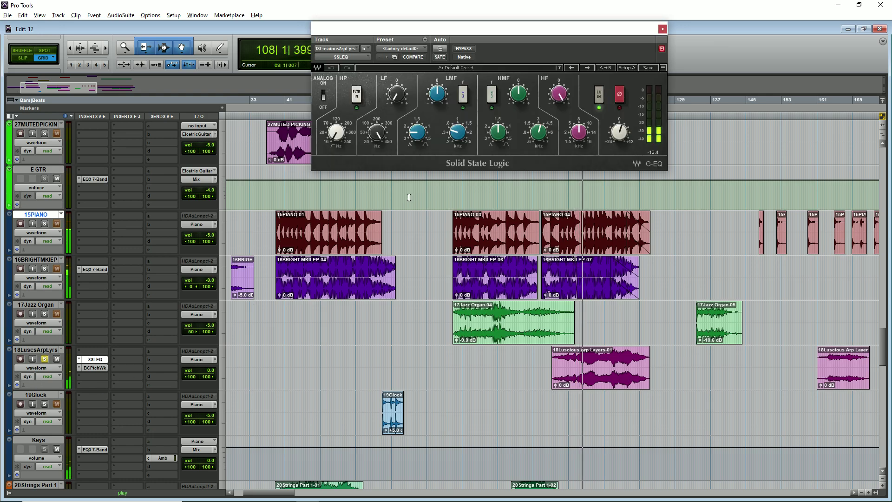
pyautogui.moveTo(560, 97)
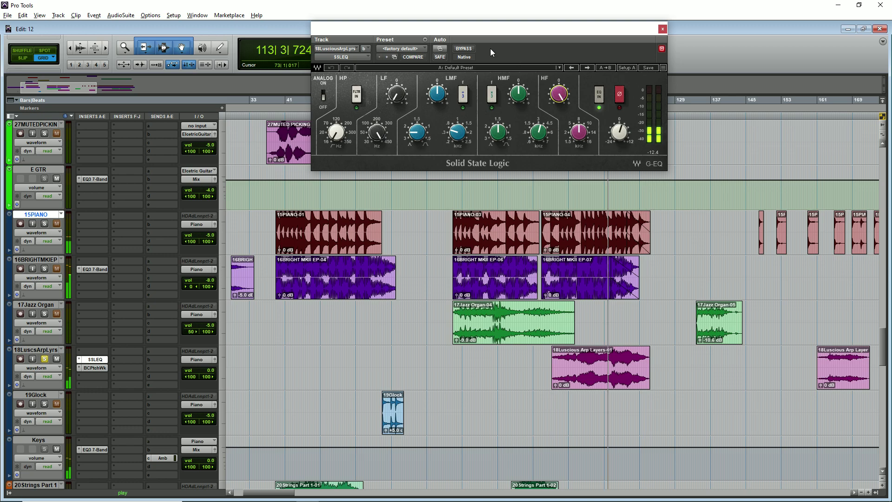
pyautogui.click(464, 48)
pyautogui.hotkey('ctrl', ']')
pyautogui.hotkey('ctrl', ']')
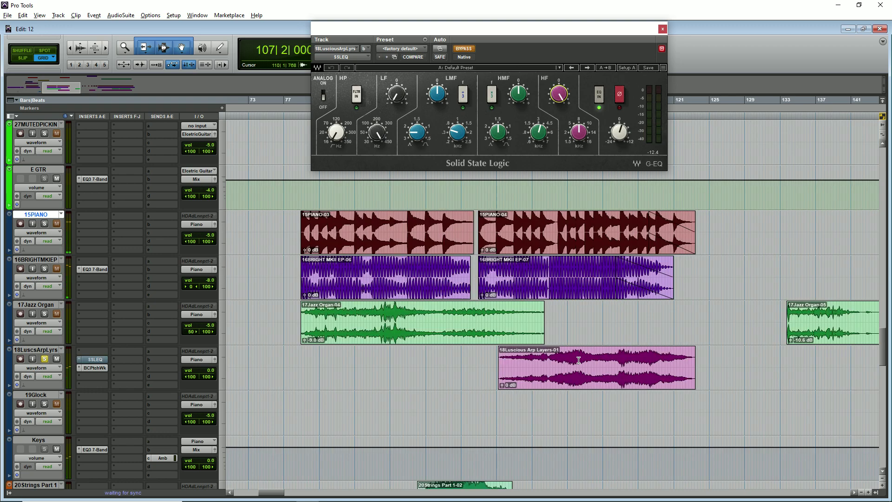
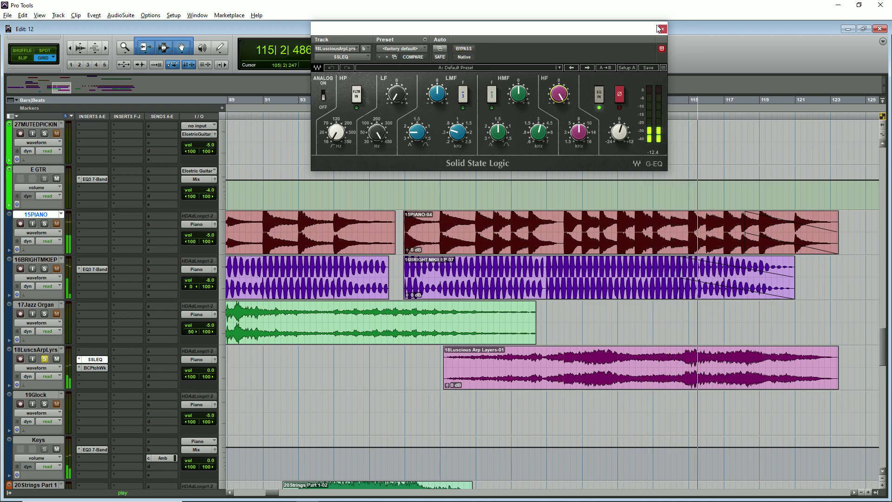
pyautogui.hotkey('ctrl', 'w')
pyautogui.hotkey('ctrl', 'j')
pyautogui.hotkey('ctrl', '[')
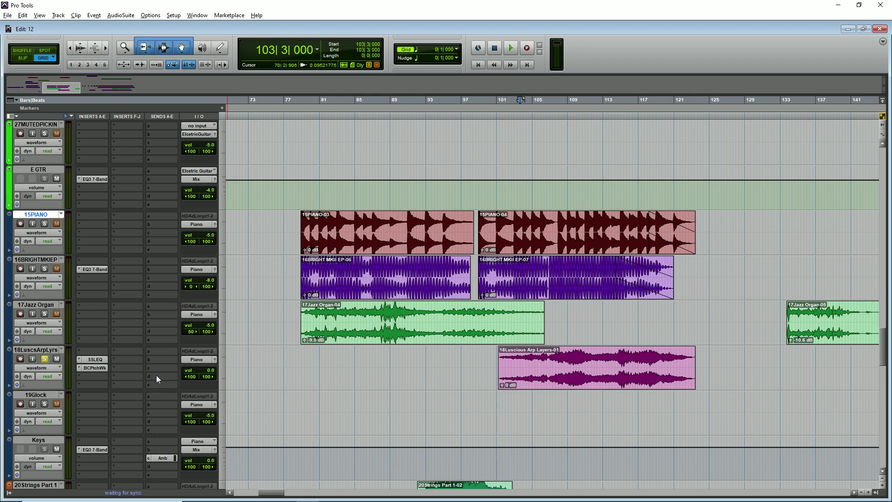
# - Show the PanMan panner inside the arp track's BCPtchWk insert while playing the soloed Luscious Arp Layers clip
pyautogui.click(92, 367)
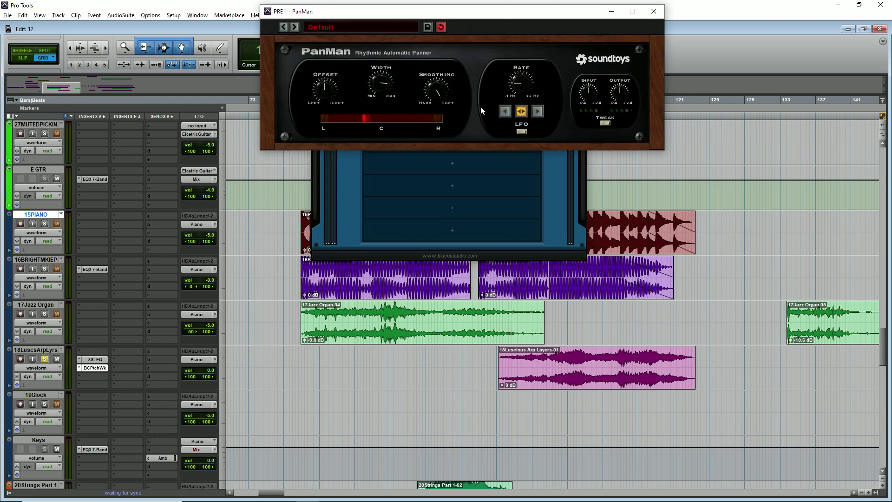
pyautogui.moveTo(469, 13); pyautogui.dragTo(459, 55)
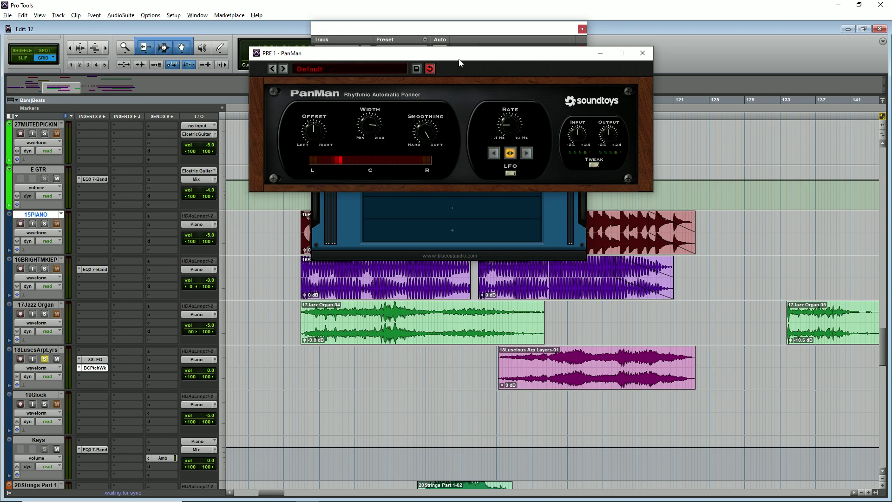
pyautogui.click(530, 360)
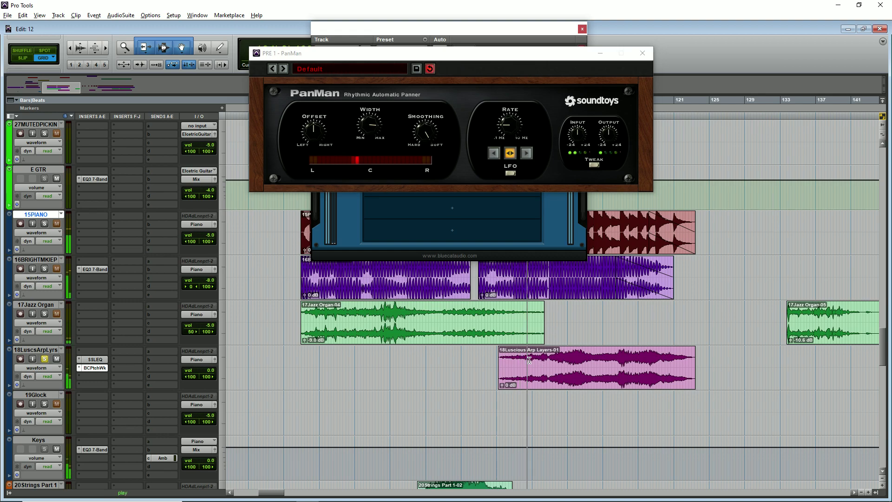
pyautogui.hotkey('ctrl', '[')
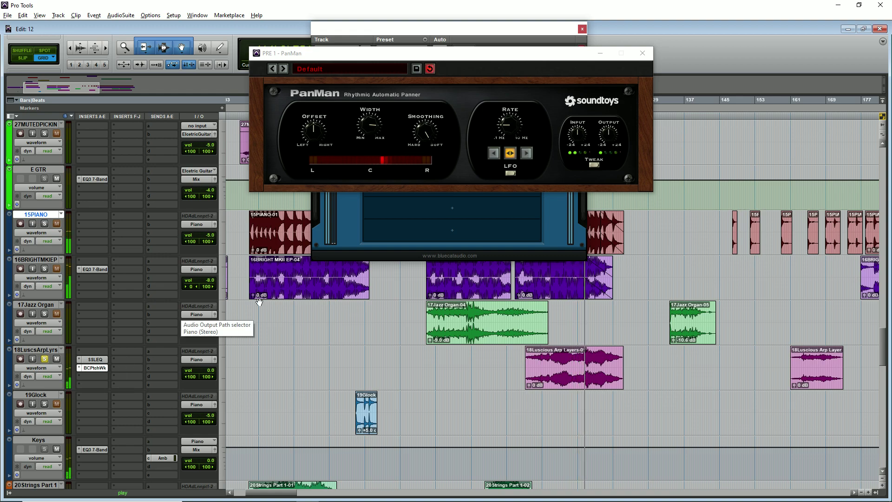
# - Unsolo the Luscious Arp Layers track to hear it within the mix from bar 117, and close its plug-in windows
pyautogui.click(45, 361)
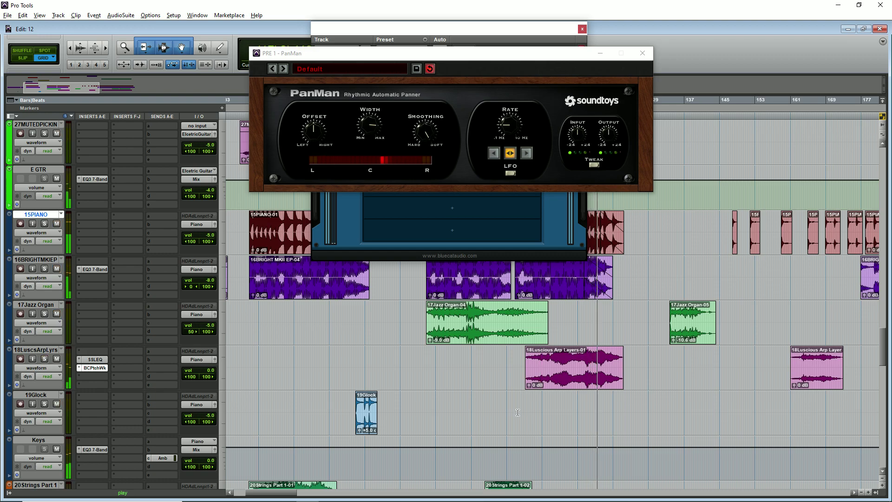
pyautogui.hotkey('ctrl', ']')
pyautogui.hotkey('ctrl', ']')
pyautogui.hotkey('ctrl', ']')
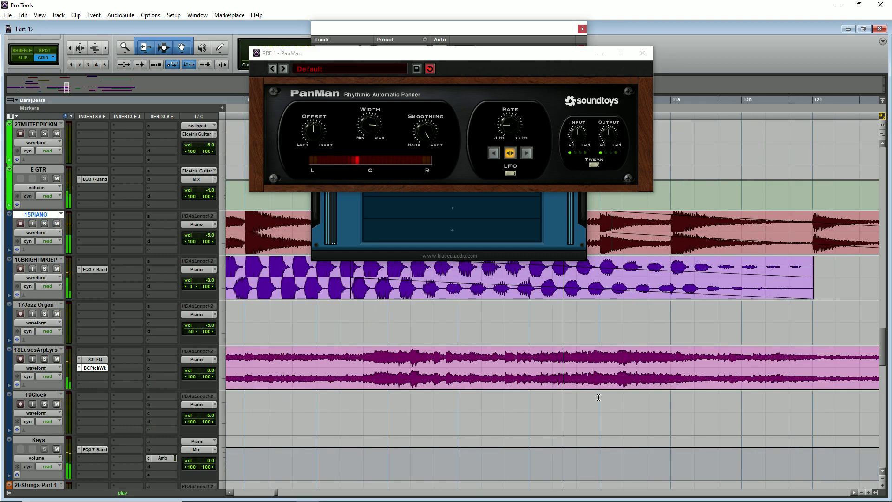
pyautogui.click(583, 29)
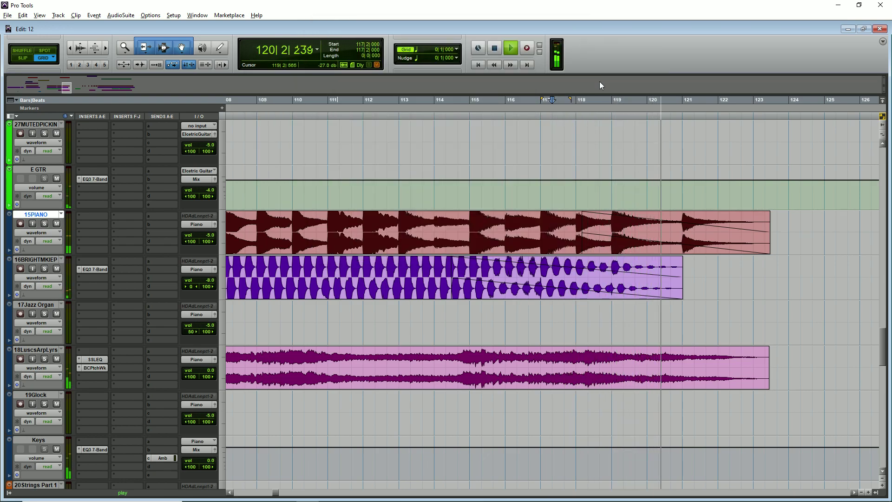
# - Solo the 19Glock track and play its 19Glock-04 clip from bar 62
pyautogui.hotkey('ctrl', '[')
pyautogui.hotkey('ctrl', '[')
pyautogui.hotkey('ctrl', '[')
pyautogui.hotkey('ctrl', '[')
pyautogui.hotkey('ctrl', '[')
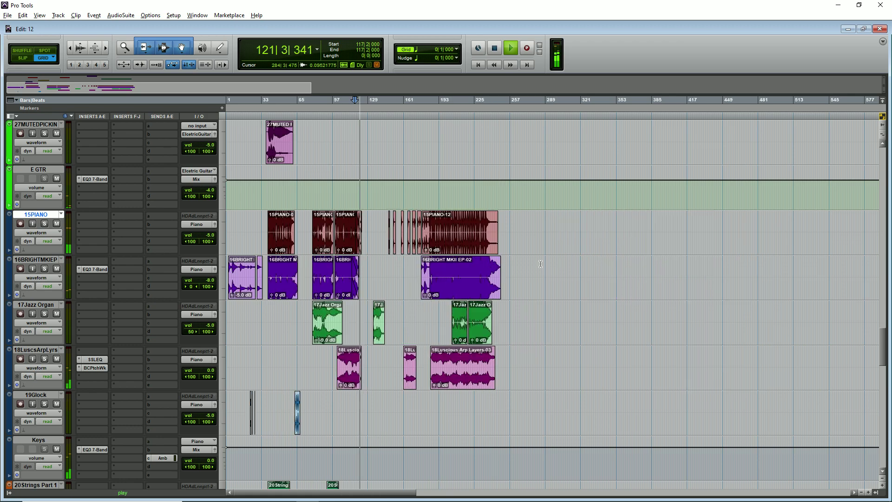
pyautogui.hotkey('ctrl', ']')
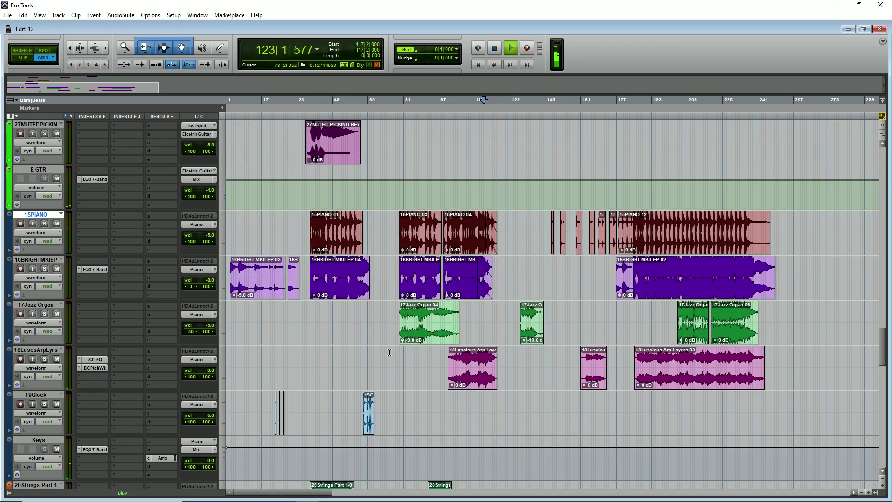
pyautogui.hotkey('ctrl', 'j')
pyautogui.click(366, 354)
pyautogui.hotkey('ctrl', ']')
pyautogui.hotkey('ctrl', ']')
pyautogui.hotkey('ctrl', ']')
pyautogui.hotkey('ctrl', ']')
pyautogui.click(44, 404)
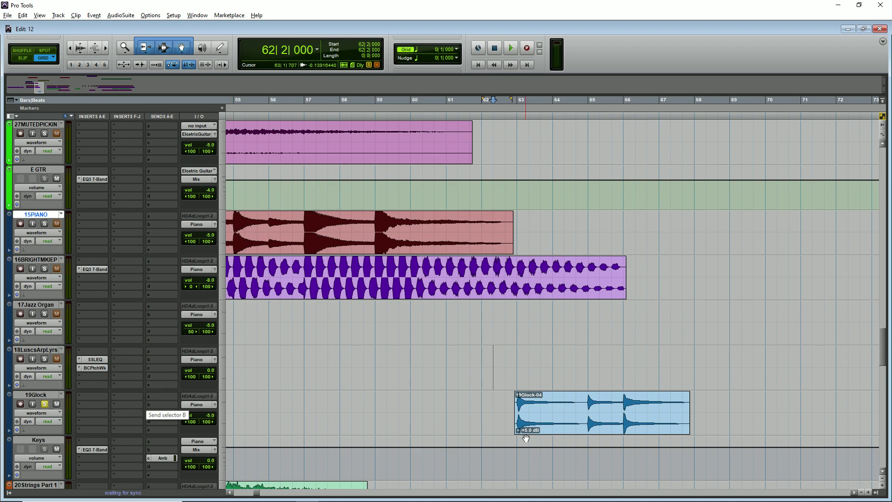
pyautogui.press('space')
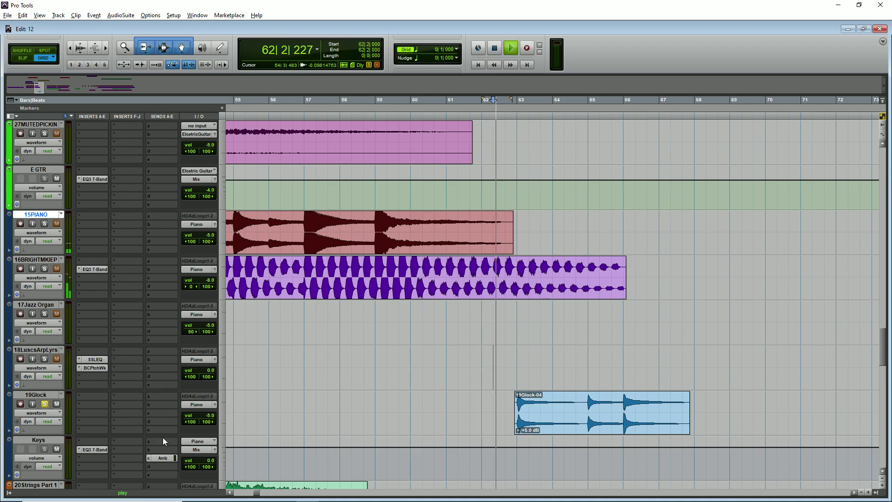
pyautogui.hotkey('ctrl', '[')
pyautogui.hotkey('ctrl', '[')
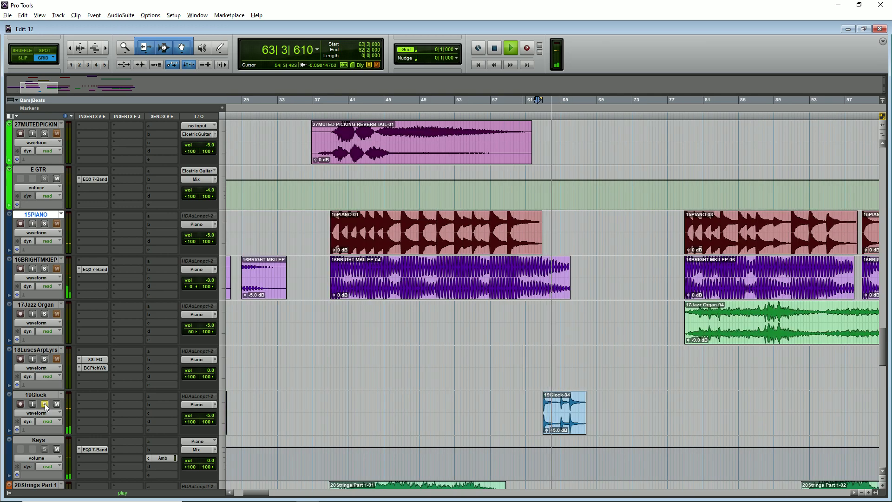
# - Unsolo the 19Glock track and open the EQ3 7-Band insert on the Keys track
pyautogui.click(44, 404)
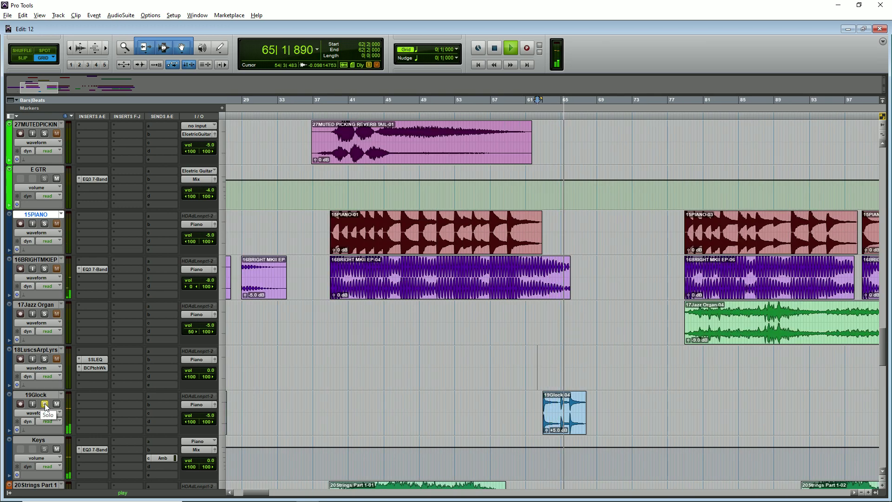
pyautogui.click(93, 449)
# - Play the two soloed strings tracks from bar 89, and again from bar 92 with the Strings track's EQ3 7-Band enabled
pyautogui.press('space')
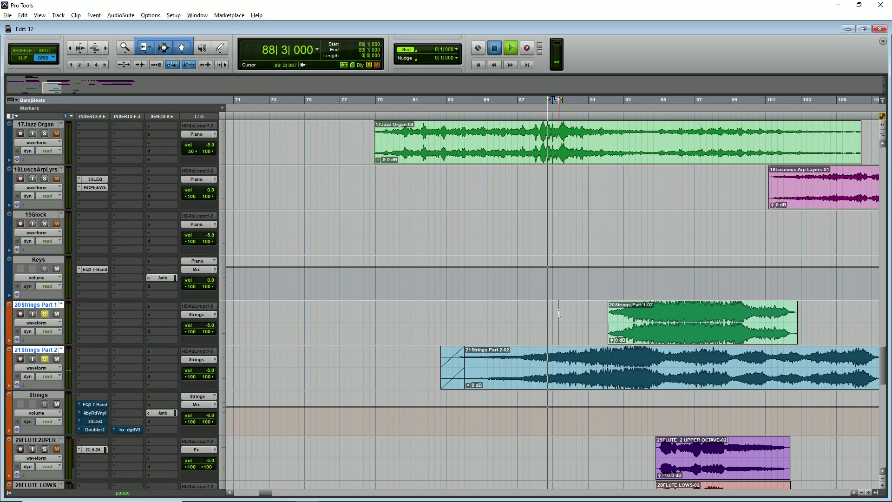
pyautogui.hotkey('ctrl', '[')
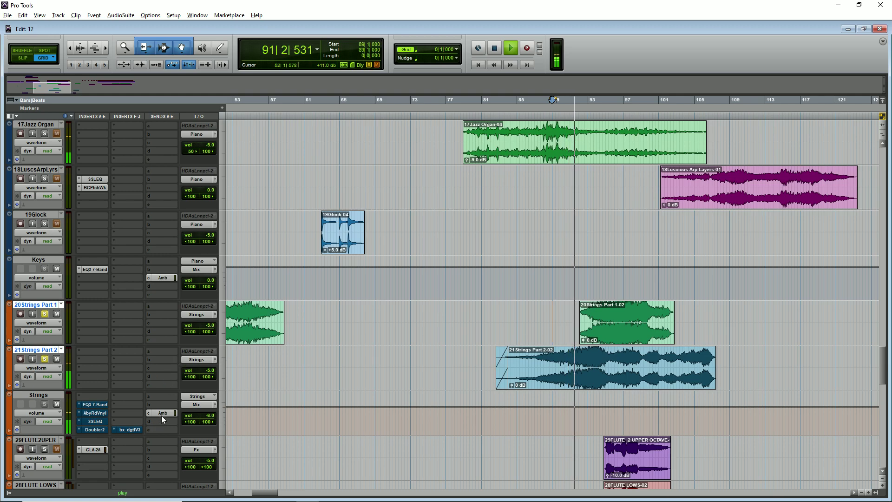
pyautogui.press('space')
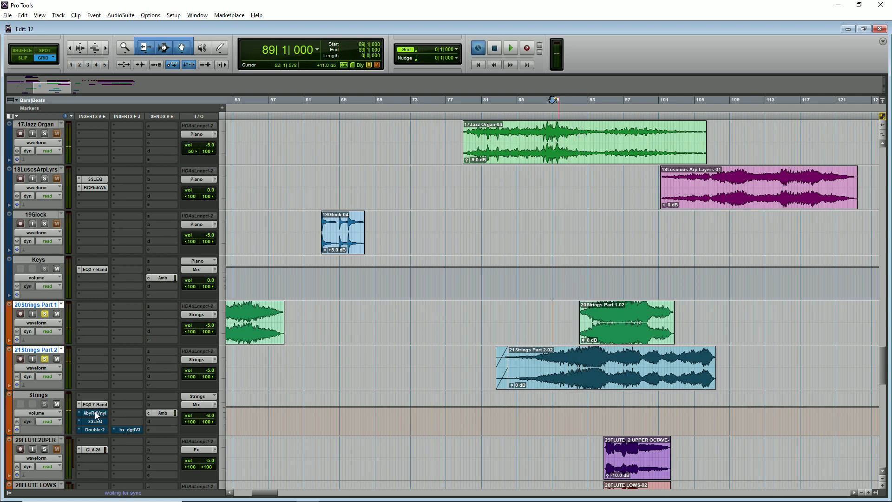
pyautogui.hotkey('ctrl', ']')
pyautogui.press('space')
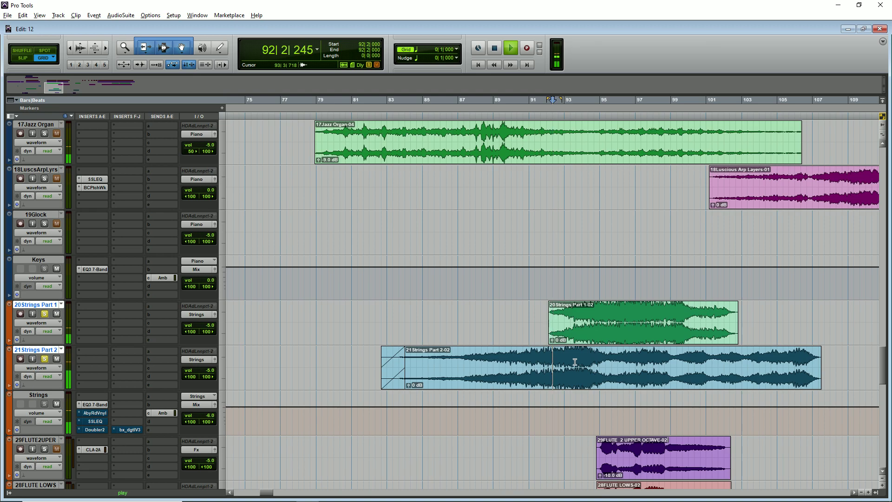
pyautogui.press('space')
# - Enable the Abbey Road Vinyl and SSLEQ inserts on the Strings track and open their windows for review
pyautogui.click(96, 413)
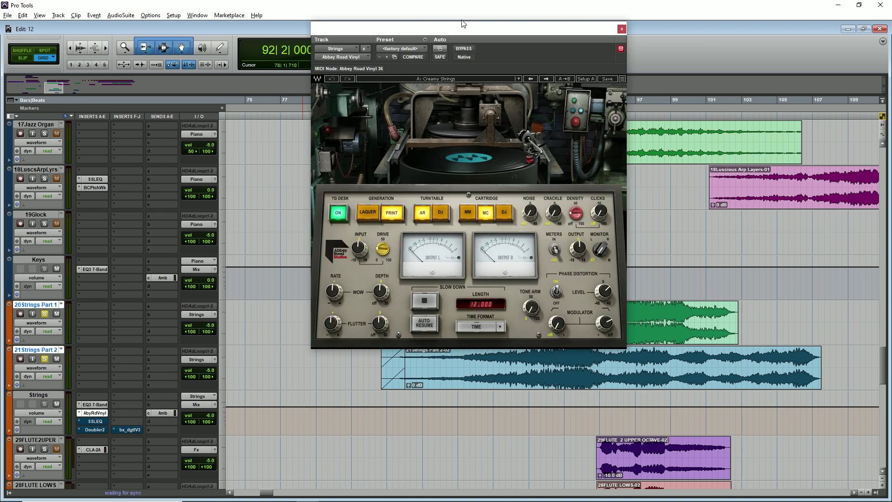
pyautogui.moveTo(462, 22); pyautogui.dragTo(513, 36)
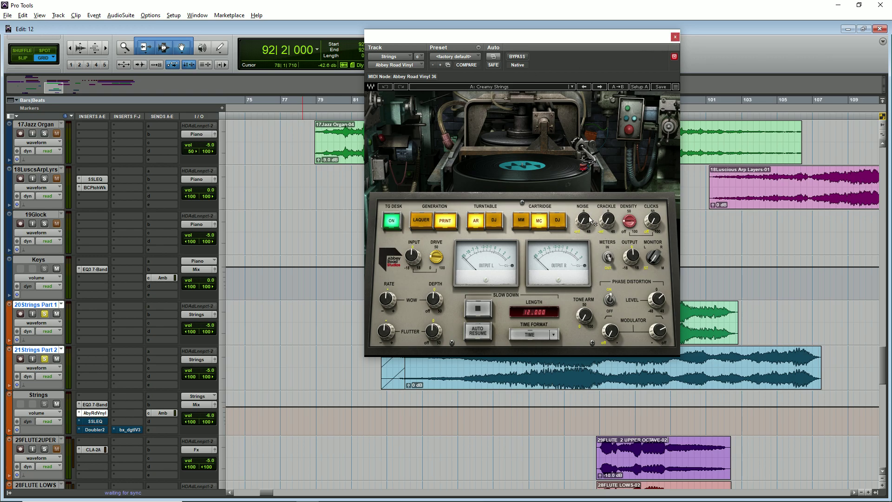
pyautogui.click(95, 421)
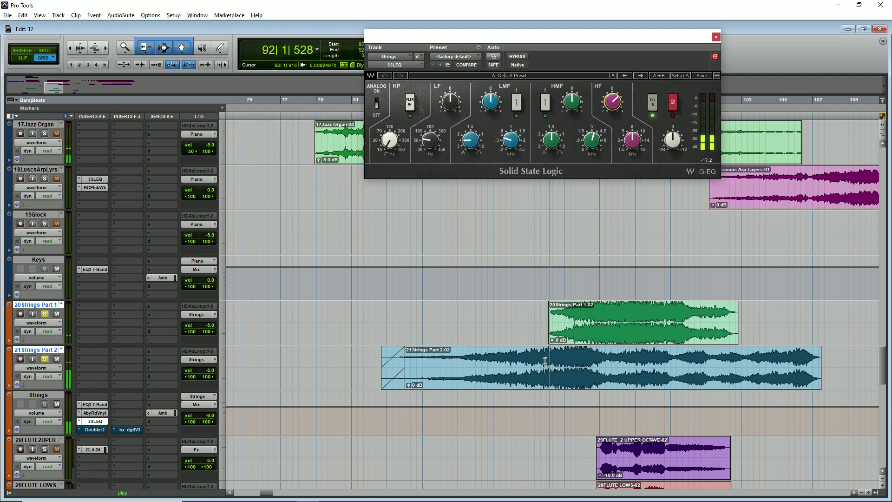
# - Toggle the bypass of the Strings track's SSLEQ insert repeatedly during playback to compare the sound
pyautogui.keyDown('ctrl'); pyautogui.click(98, 422); pyautogui.keyUp('ctrl')
pyautogui.keyDown('ctrl'); pyautogui.click(98, 422); pyautogui.keyUp('ctrl')
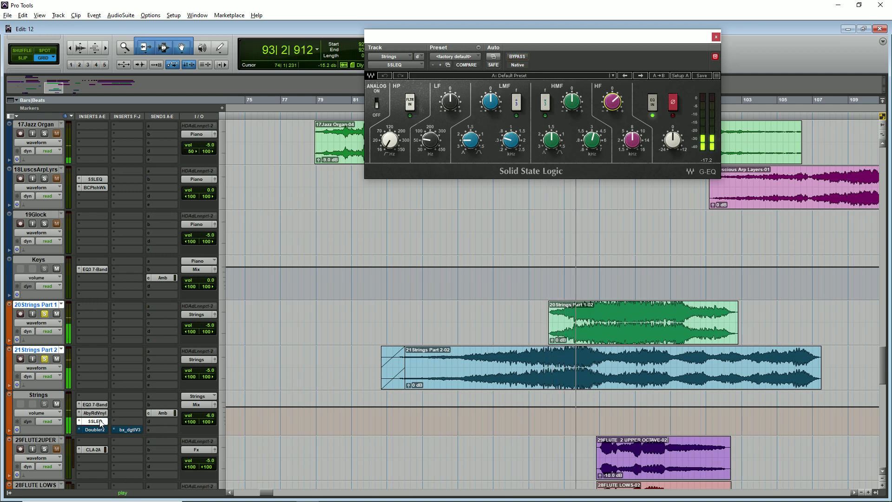
pyautogui.keyDown('ctrl'); pyautogui.click(97, 422); pyautogui.keyUp('ctrl')
pyautogui.keyDown('ctrl'); pyautogui.click(100, 421); pyautogui.keyUp('ctrl')
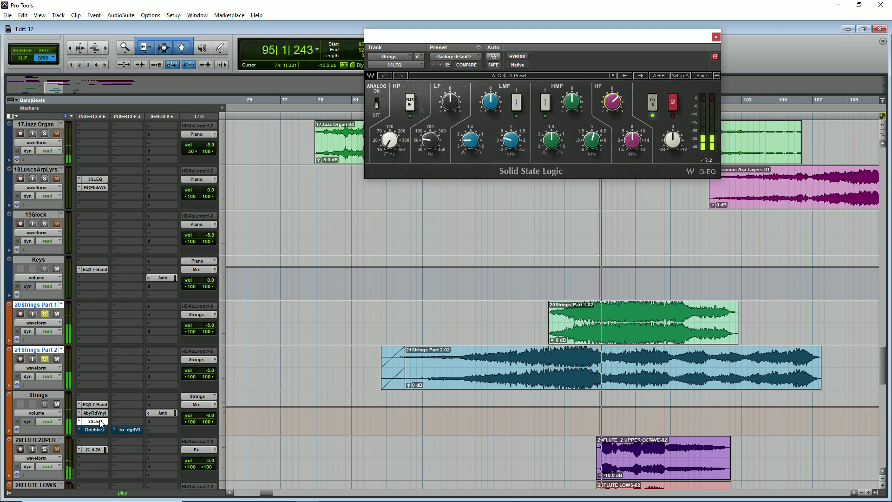
pyautogui.keyDown('ctrl'); pyautogui.click(100, 422); pyautogui.keyUp('ctrl')
pyautogui.keyDown('ctrl'); pyautogui.click(100, 421); pyautogui.keyUp('ctrl')
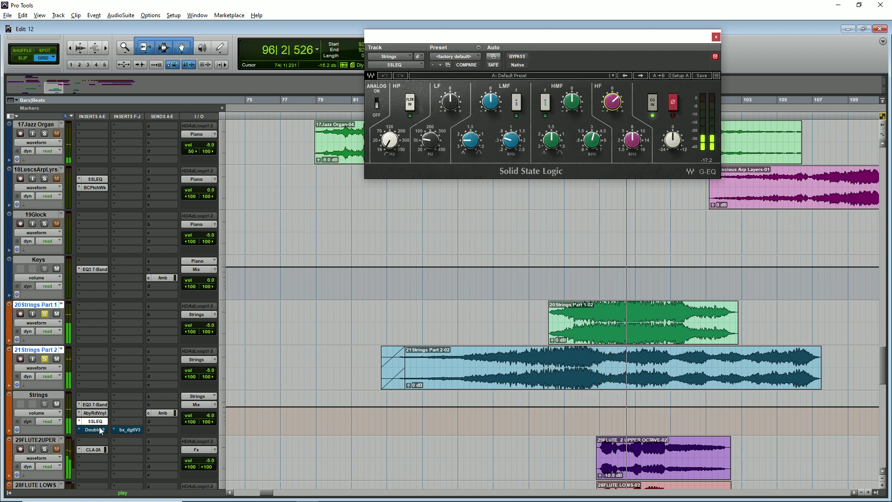
# - Replay the strings from bar 91, enabling the Strings track's Doubler2 insert and reviewing its settings before stopping playback
pyautogui.press('space')
pyautogui.click(537, 359)
pyautogui.hotkey('ctrl', ']')
pyautogui.press('space')
pyautogui.keyDown('ctrl'); pyautogui.click(91, 430); pyautogui.keyUp('ctrl')
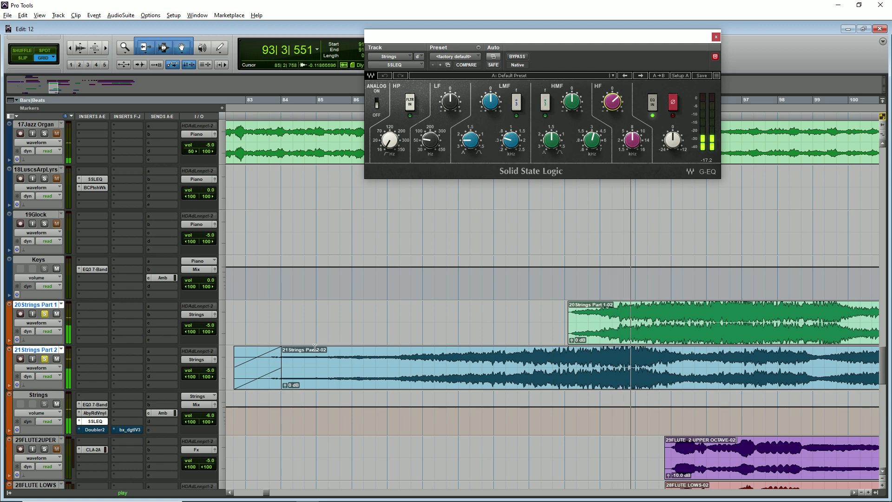
pyautogui.keyDown('ctrl'); pyautogui.click(92, 430); pyautogui.keyUp('ctrl')
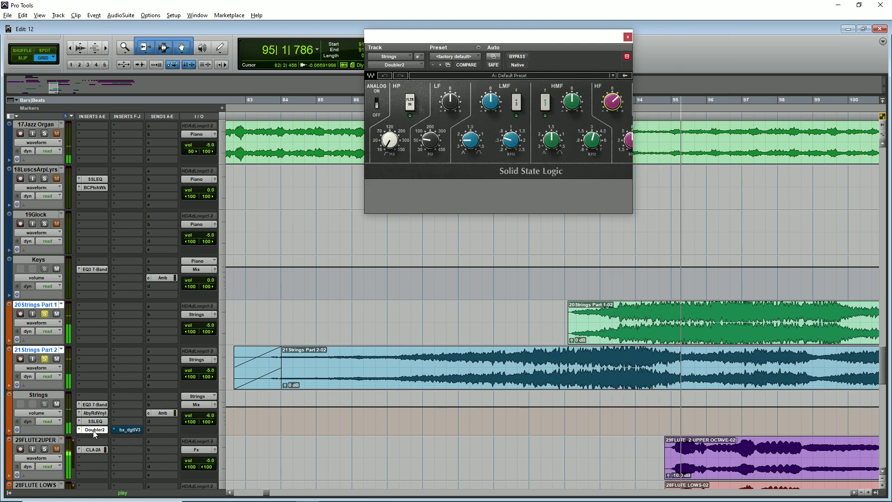
pyautogui.click(93, 431)
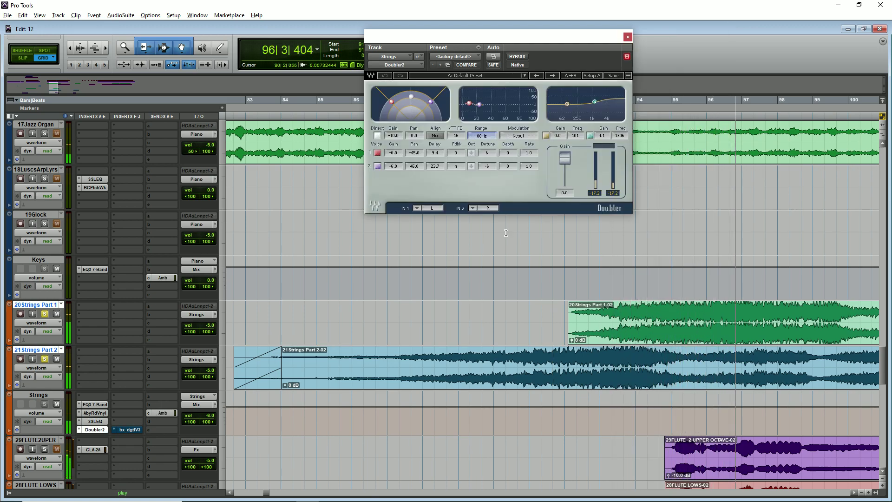
pyautogui.hotkey('ctrl', '[')
pyautogui.hotkey('ctrl', '[')
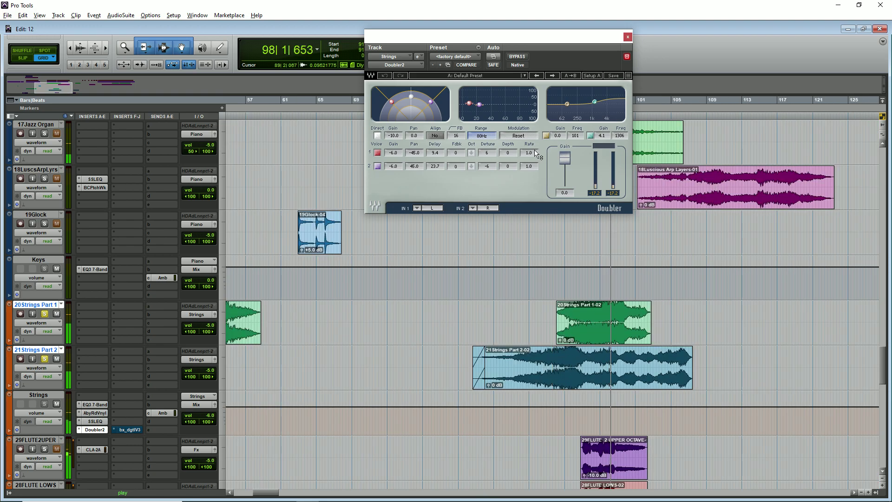
pyautogui.click(628, 38)
pyautogui.press('space')
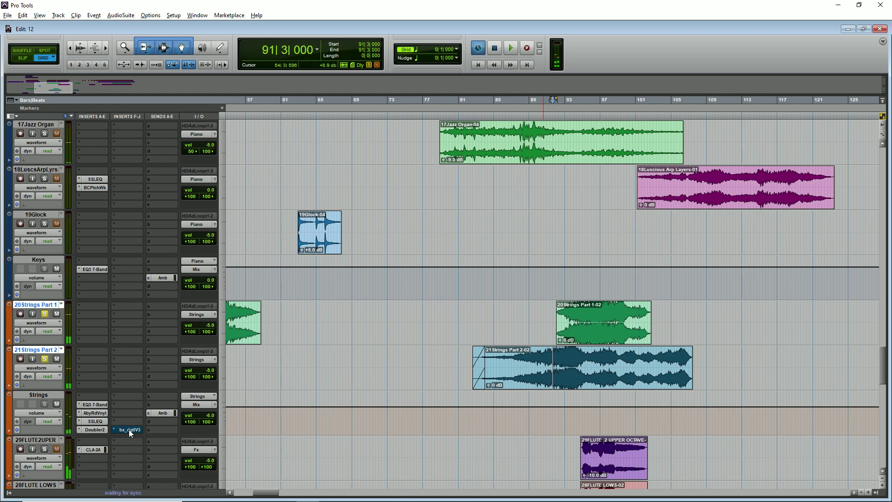
# - Review the bx_digital V3 insert on the Strings track and set its Mono-Maker to 48 Hz
pyautogui.click(129, 430)
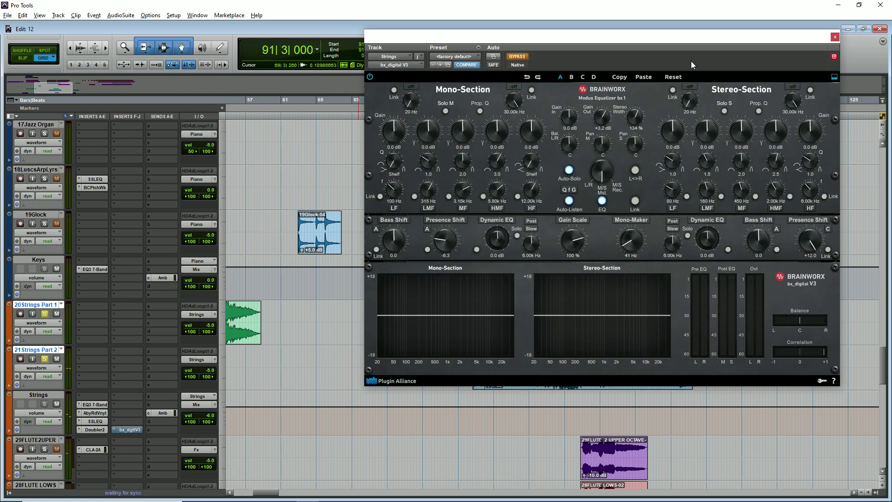
pyautogui.moveTo(690, 39); pyautogui.dragTo(549, 35)
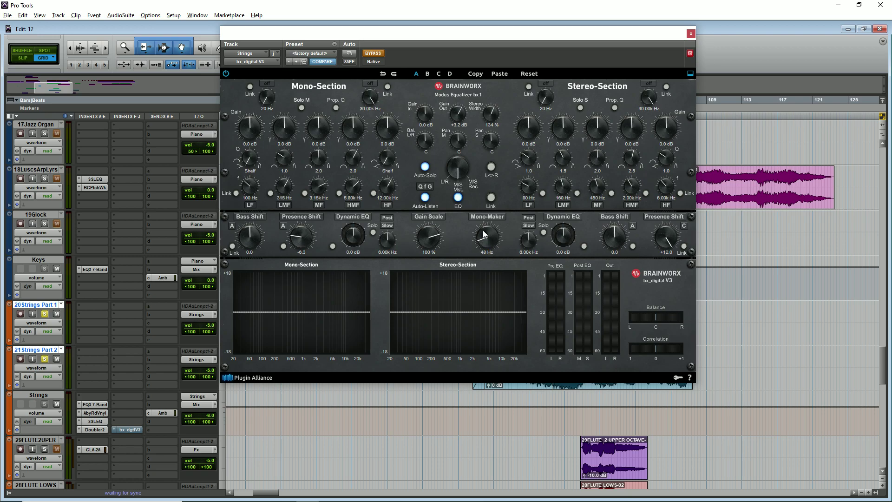
pyautogui.click(691, 33)
# - Play the soloed strings from bar 98 and again from bar 104 to hear the end of the part
pyautogui.click(616, 345)
pyautogui.press('space')
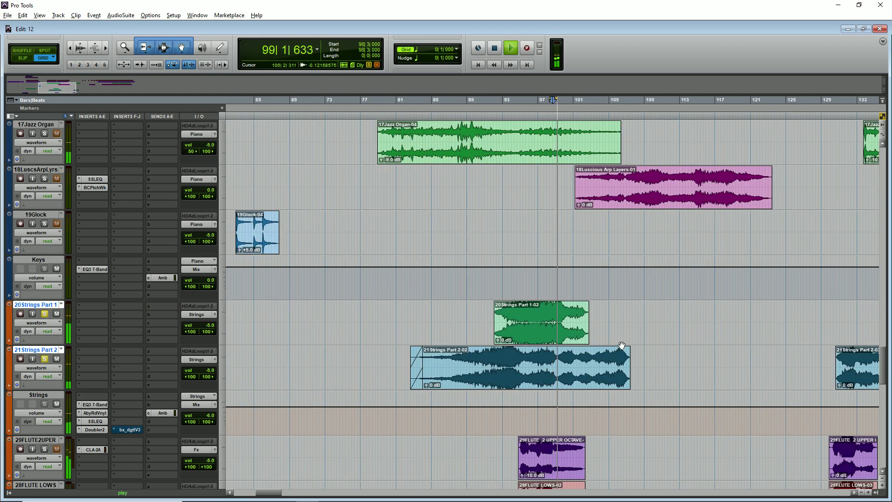
pyautogui.click(608, 354)
pyautogui.hotkey('ctrl', ']')
pyautogui.hotkey('ctrl', ']')
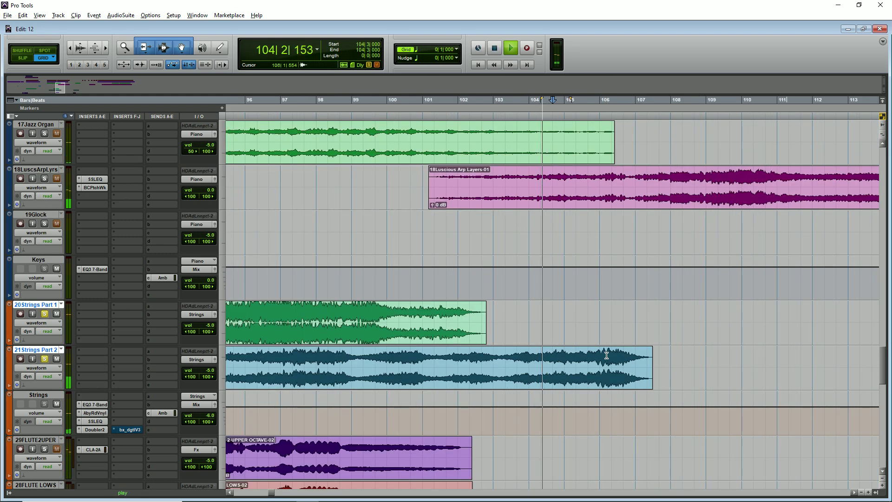
pyautogui.hotkey('ctrl', '[')
pyautogui.hotkey('ctrl', '[')
pyautogui.scroll(-3, 584, 335)
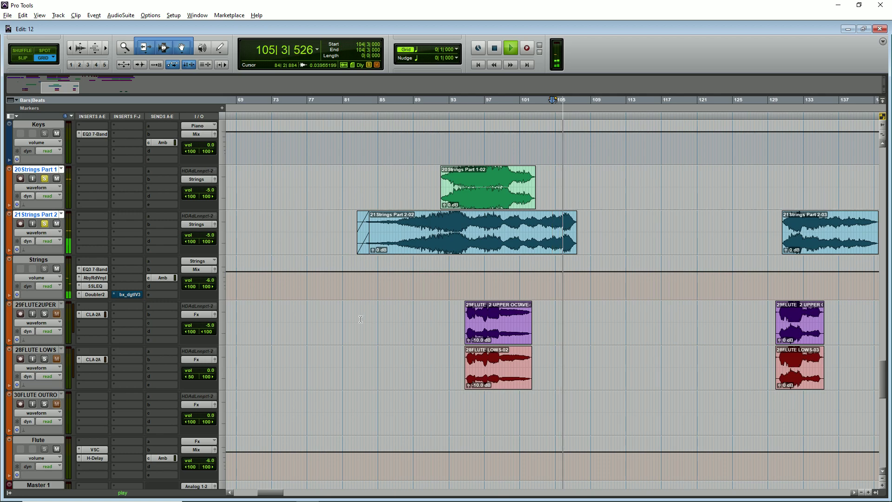
pyautogui.hotkey('ctrl', 'j')
pyautogui.hotkey('ctrl', 'j')
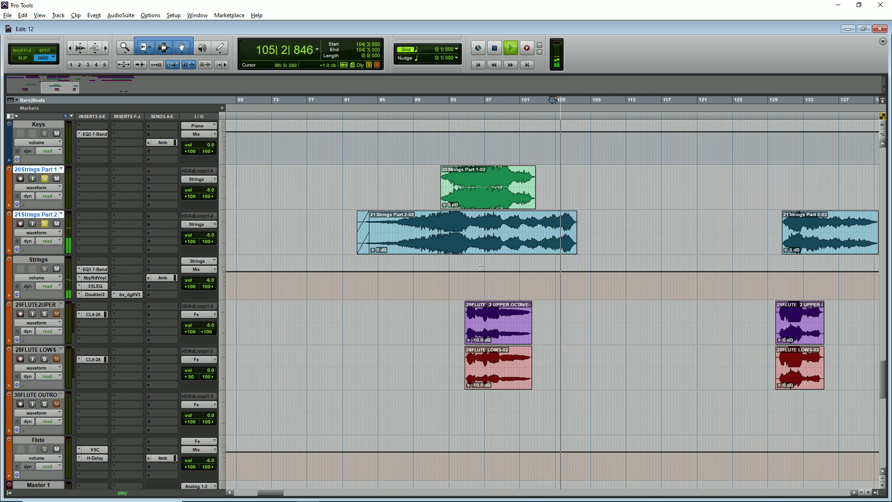
# - Unsolo both strings tracks and play them within the full mix from bar 90
pyautogui.hotkey('ctrl', '[')
pyautogui.hotkey('ctrl', 'j')
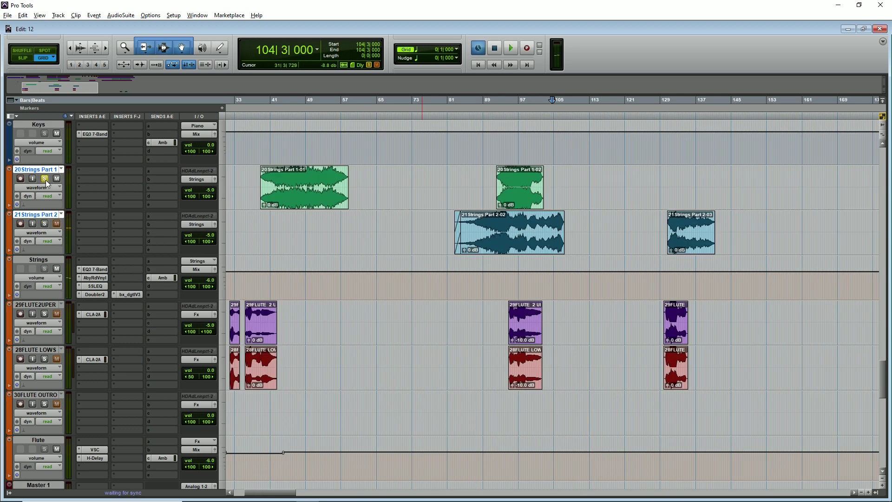
pyautogui.hotkey('ctrl', 'j')
pyautogui.hotkey('ctrl', ']')
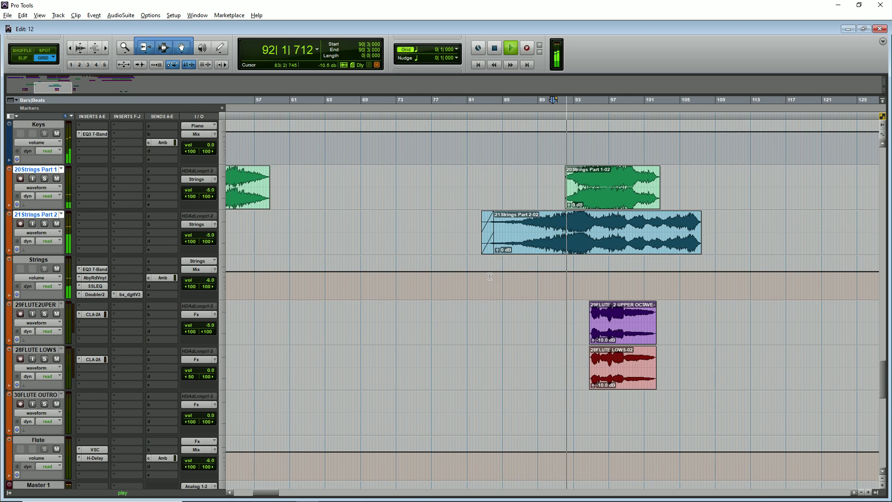
pyautogui.hotkey('ctrl', '[')
pyautogui.hotkey('ctrl', ']')
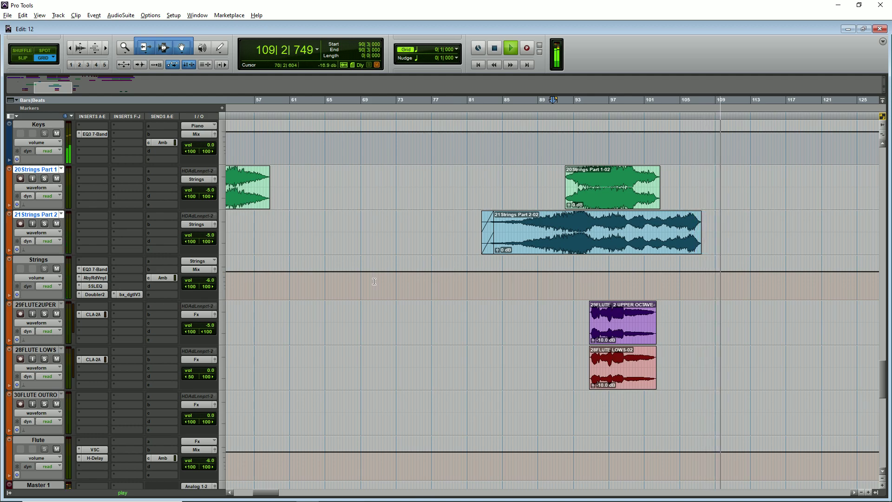
pyautogui.hotkey('ctrl', 'j')
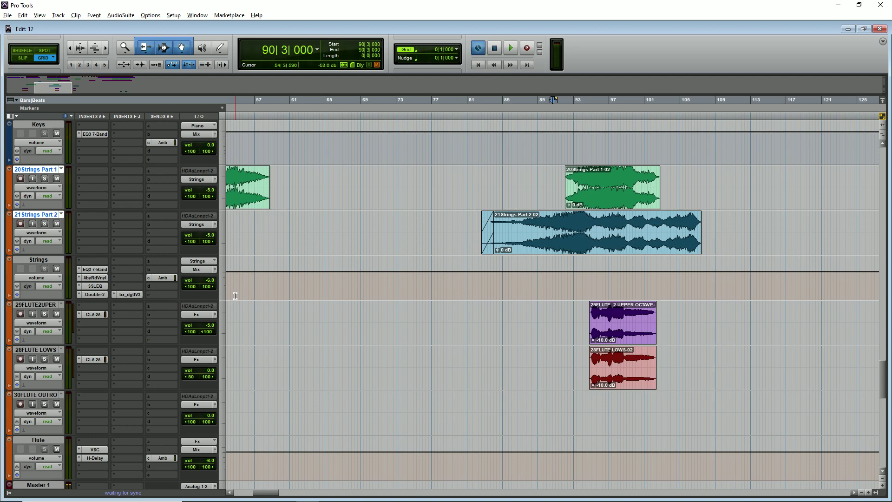
# - Solo the 29FLUTE2UPER and 28FLUTE LOWS tracks and play them from bar 35
pyautogui.hotkey('ctrl', '[')
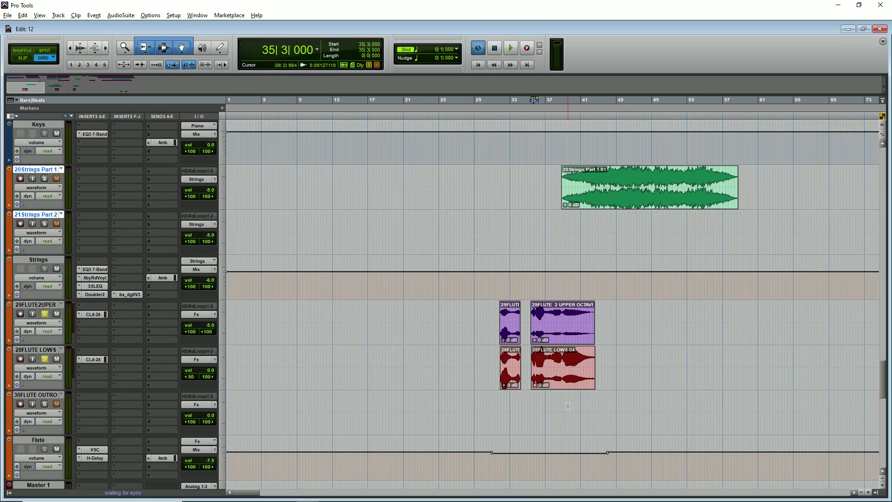
pyautogui.hotkey('ctrl', ']')
pyautogui.hotkey('ctrl', ']')
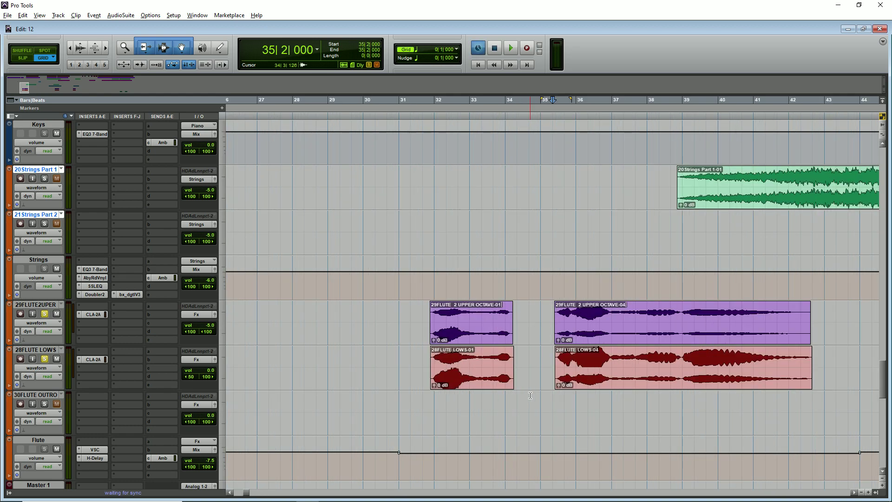
pyautogui.press('space')
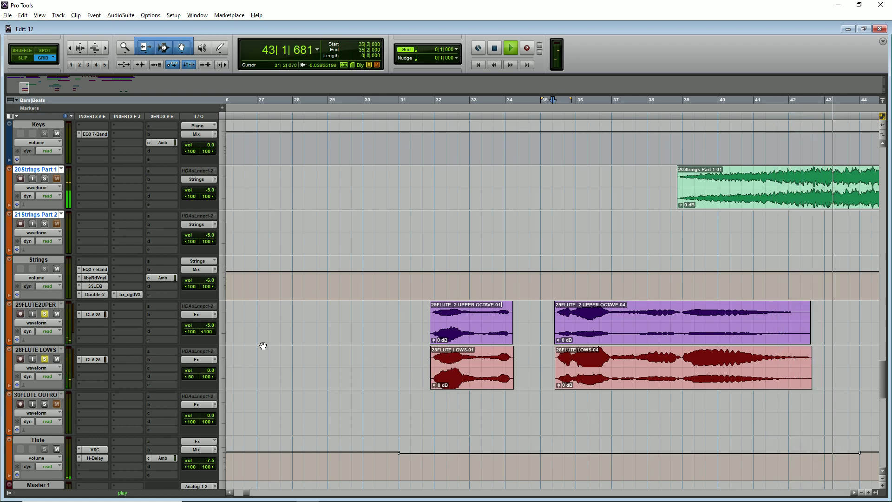
# - Review the CLA-2A compressor inserts on the two soloed flute tracks, then close the plug-in window and stop playback
pyautogui.hotkey('ctrl', '[')
pyautogui.hotkey('ctrl', '[')
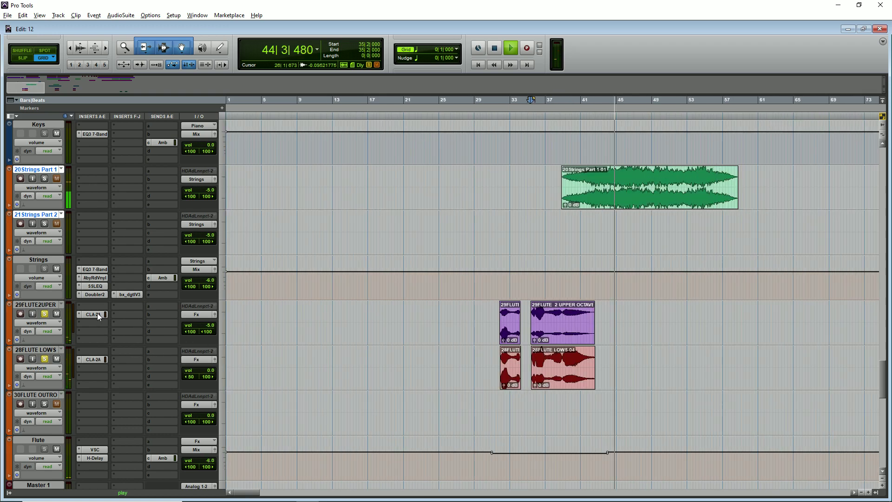
pyautogui.click(93, 314)
pyautogui.click(99, 359)
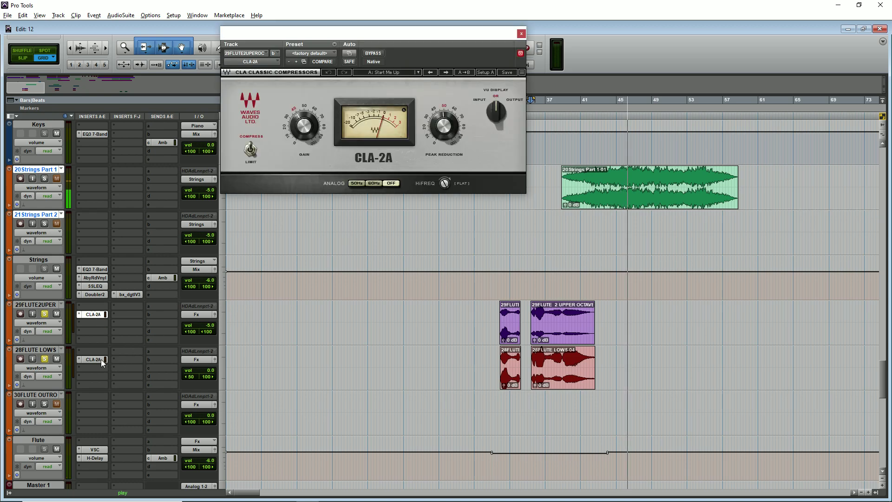
pyautogui.click(521, 33)
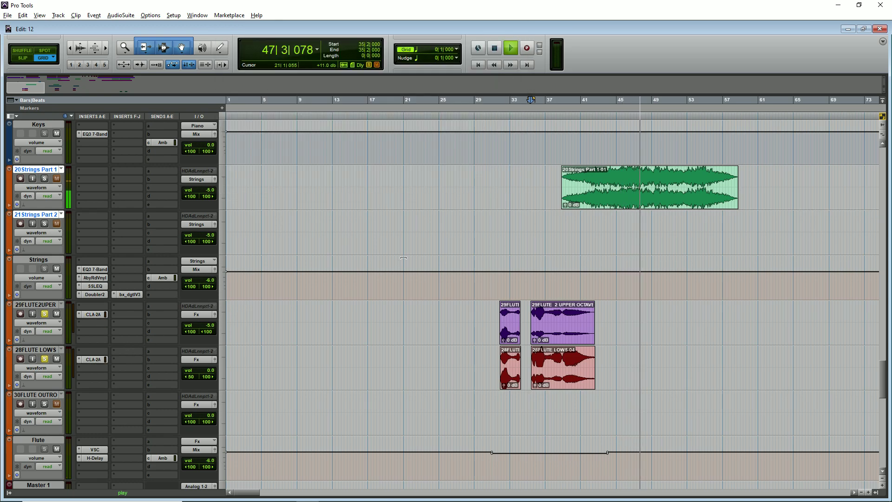
pyautogui.click(478, 48)
# - Review the VerbSuite Classics insert on the Flute track and open its H-Delay insert
pyautogui.scroll(-1, 221, 384)
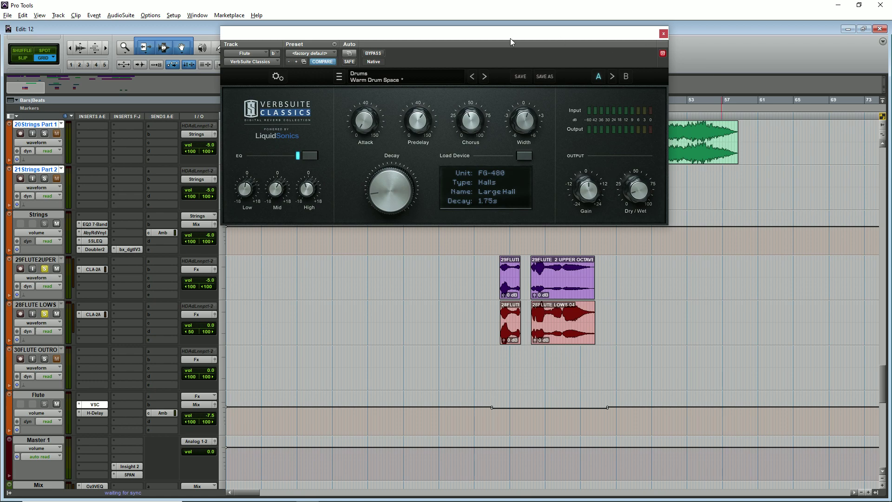
pyautogui.click(663, 33)
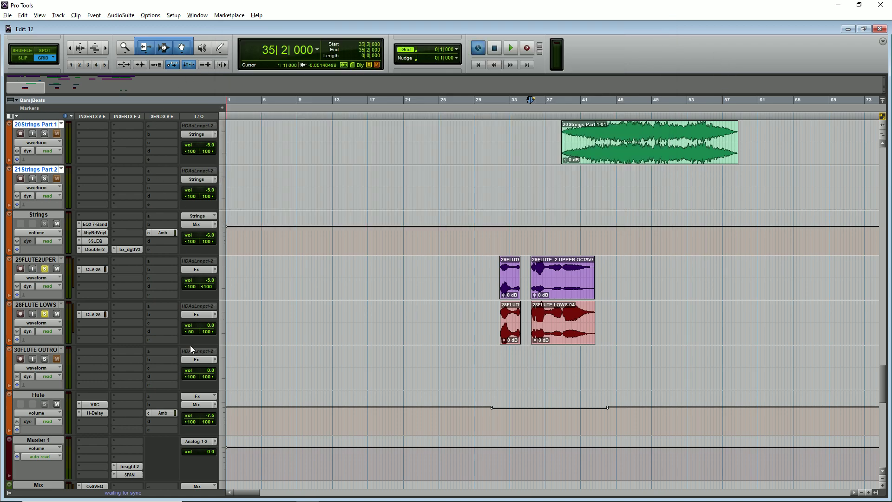
pyautogui.click(95, 413)
# - Play the soloed flutes while bypassing and re-enabling the Flute track's VSC and H-Delay inserts
pyautogui.press('space')
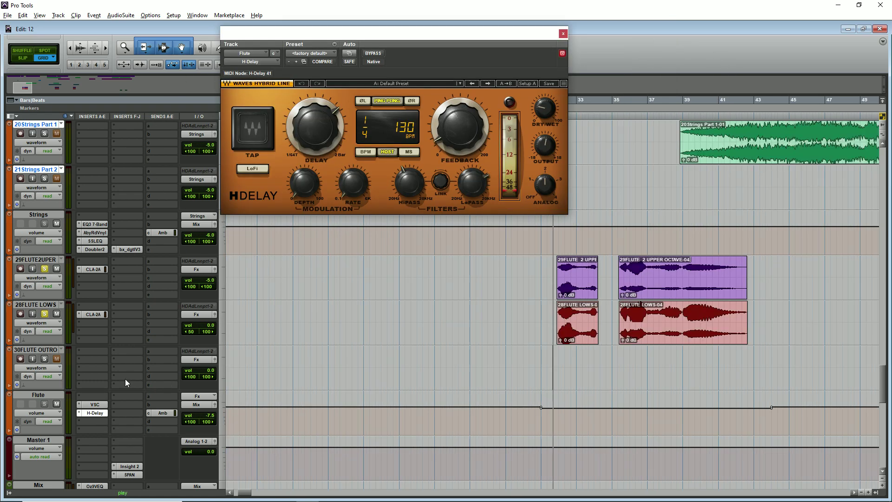
pyautogui.keyDown('ctrl'); pyautogui.click(94, 404); pyautogui.keyUp('ctrl')
pyautogui.keyDown('ctrl'); pyautogui.click(95, 413); pyautogui.keyUp('ctrl')
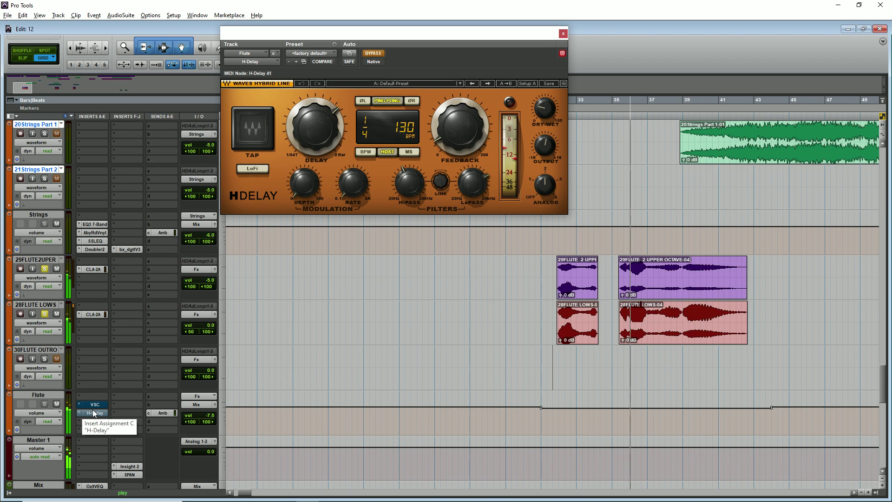
pyautogui.keyDown('ctrl'); pyautogui.click(95, 404); pyautogui.keyUp('ctrl')
pyautogui.keyDown('ctrl'); pyautogui.click(96, 413); pyautogui.keyUp('ctrl')
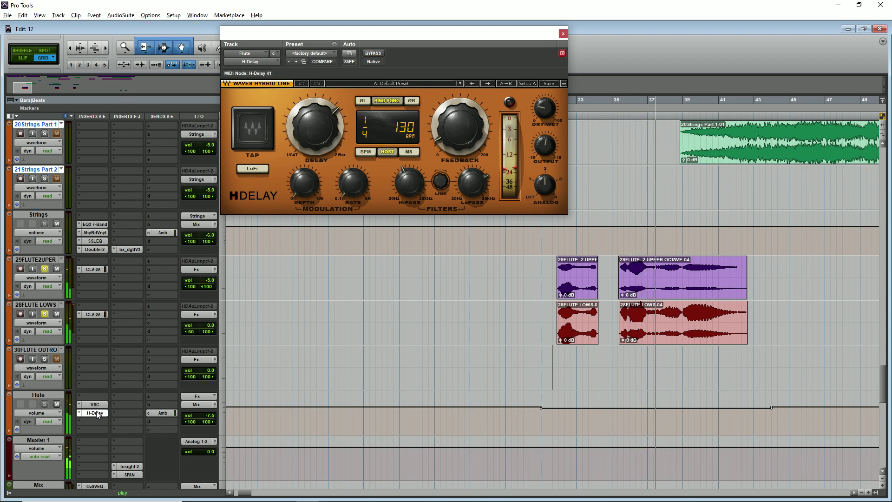
# - Replay the soloed flutes from just before their first clips with the VSC and H-Delay inserts active
pyautogui.press('space')
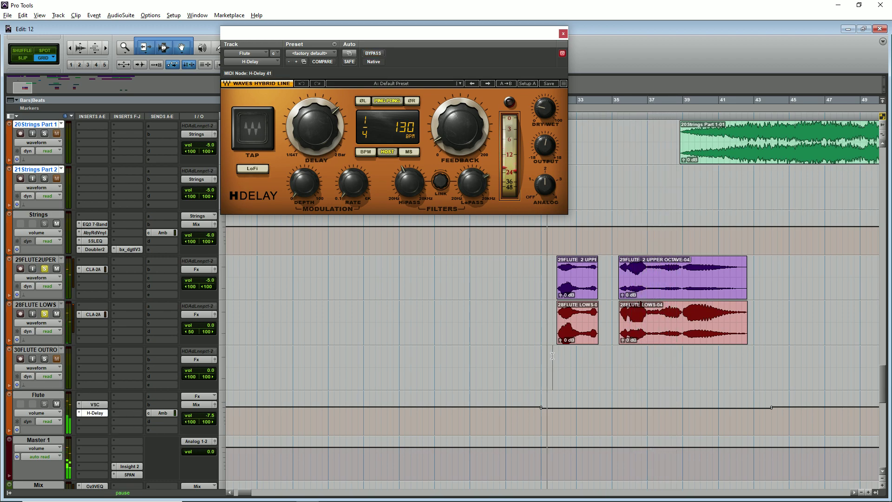
pyautogui.scroll(2, 552, 356)
pyautogui.press('space')
pyautogui.scroll(-1, 552, 357)
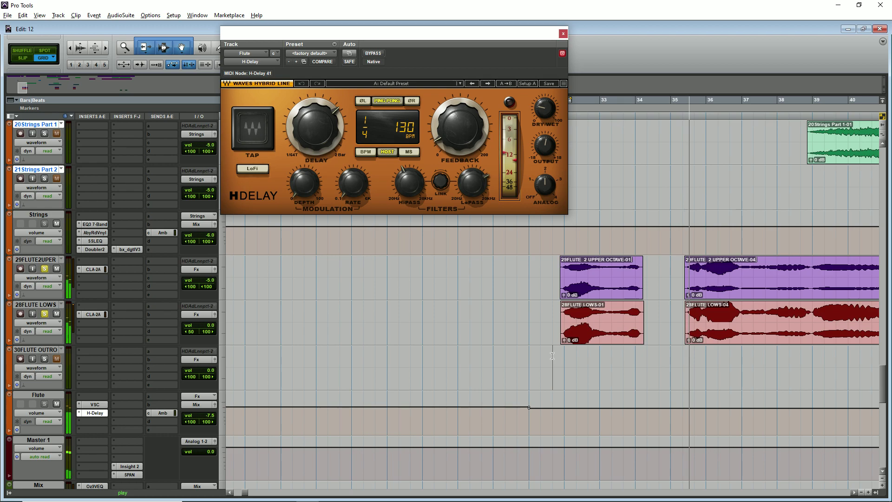
pyautogui.scroll(-1, 553, 356)
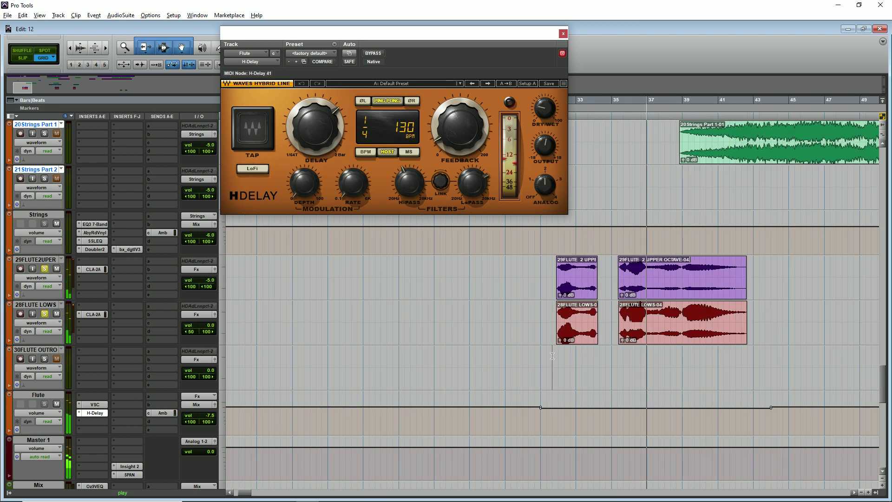
# - Stop playback of the soloed flutes and close the Flute track's H-Delay window
pyautogui.scroll(-1, 552, 356)
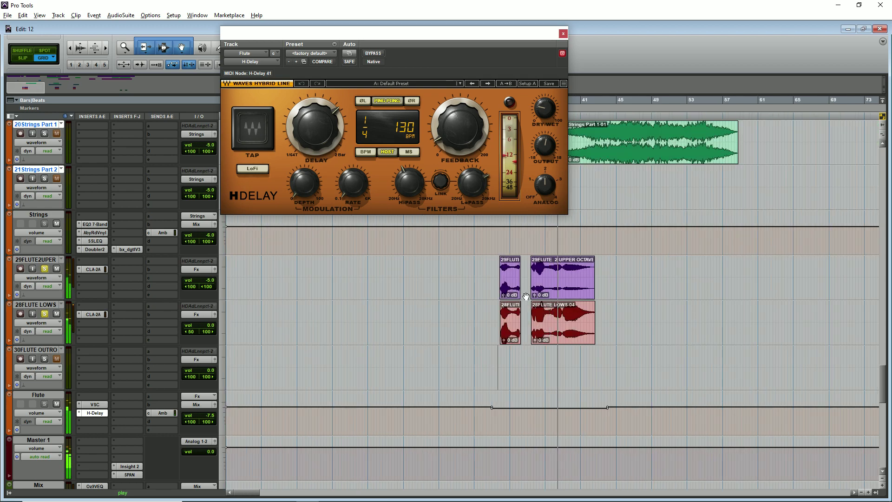
pyautogui.press('space')
pyautogui.click(564, 34)
pyautogui.scroll(-1, 492, 188)
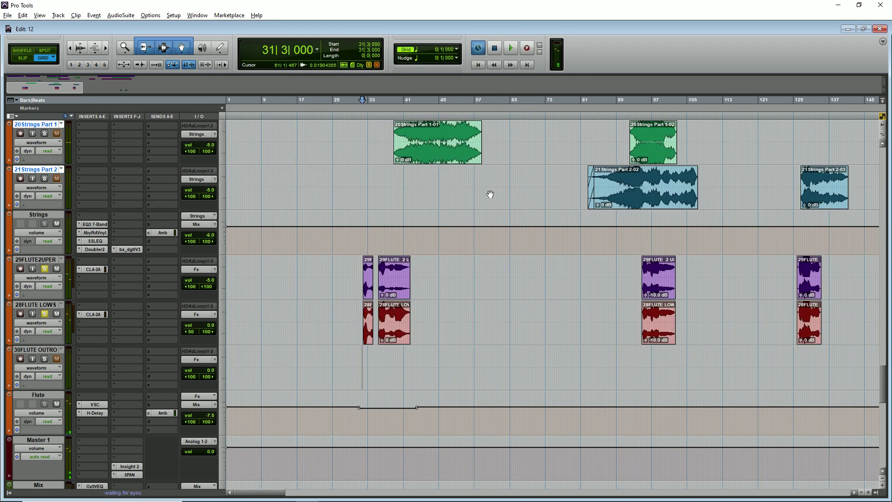
pyautogui.scroll(-1, 445, 215)
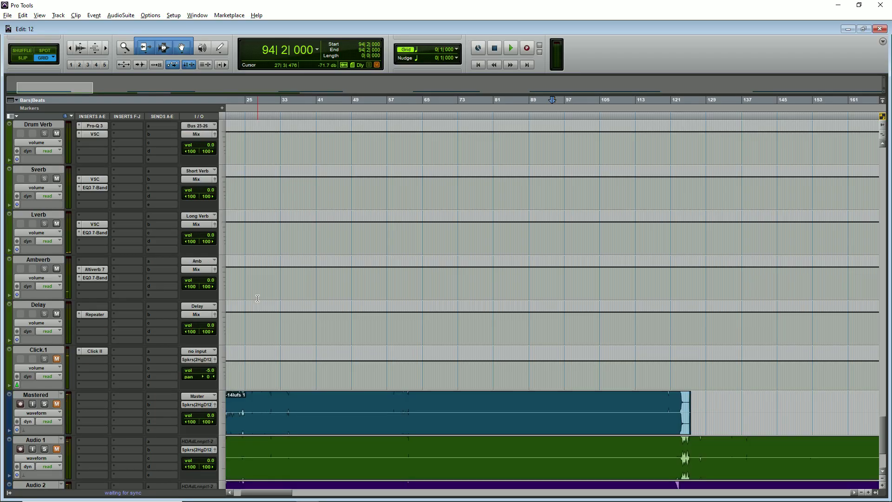
# - Review the Drum Verb track's Pro-Q 3 and VerbSuite Classics inserts, leaving the reverb window open and moved aside
pyautogui.scroll(5, 258, 298)
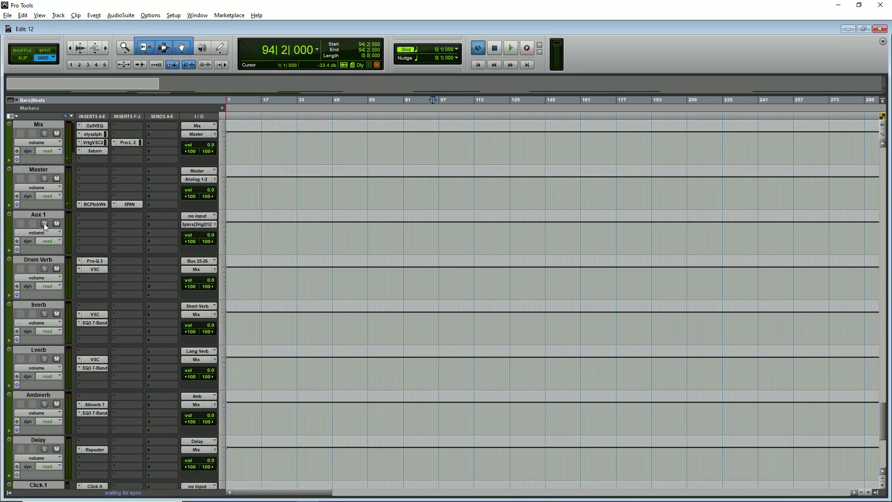
pyautogui.click(43, 260)
pyautogui.click(95, 261)
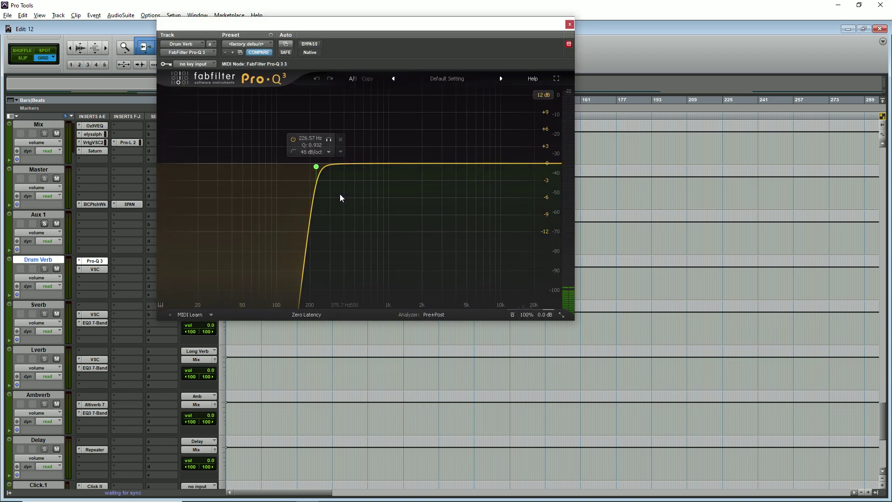
pyautogui.click(570, 25)
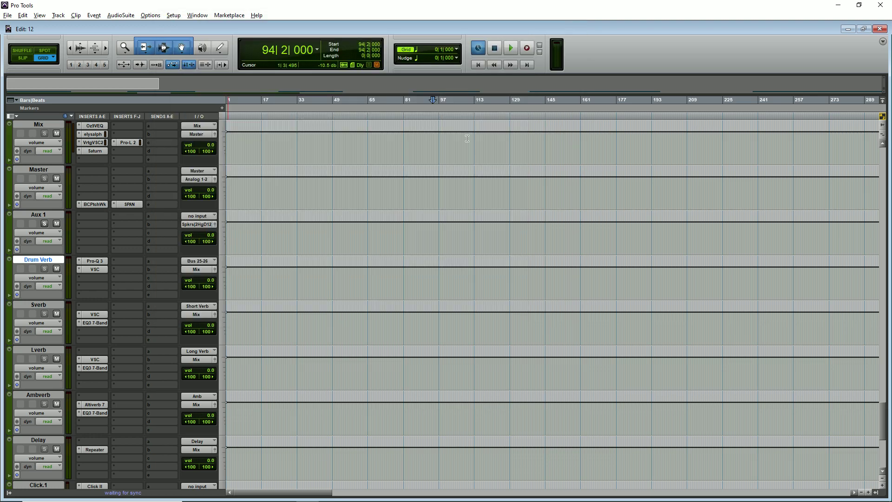
pyautogui.click(94, 269)
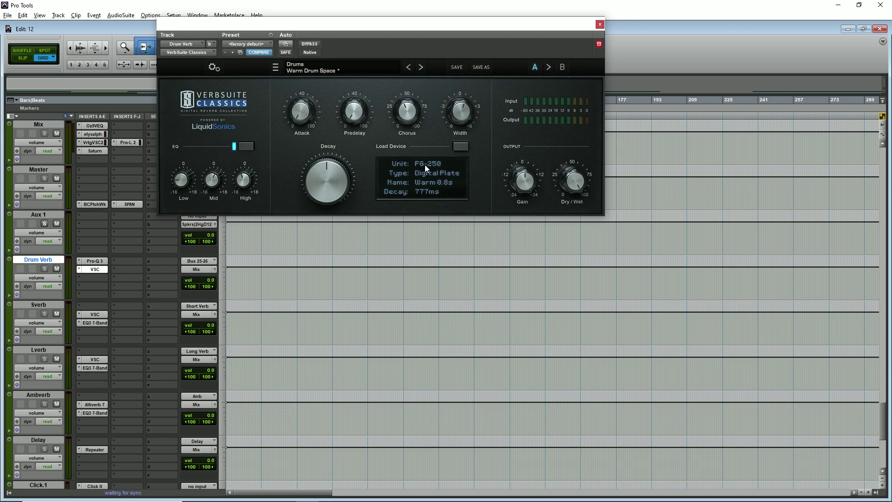
pyautogui.moveTo(430, 40); pyautogui.dragTo(751, 85)
# - Select the drum tracks through 38TOMS.dup2, solo them, and play from bar 94 with the Drum bus's Bus 25-26 send muted
pyautogui.scroll(5, 334, 239)
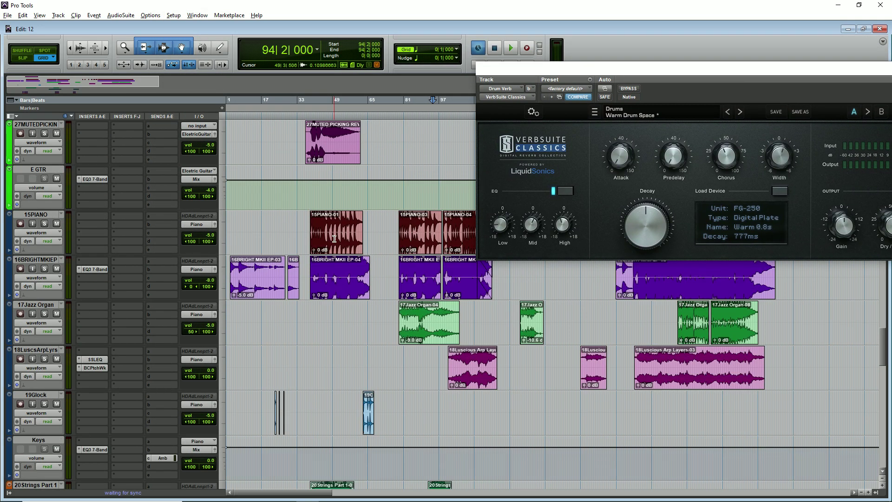
pyautogui.scroll(10, 334, 239)
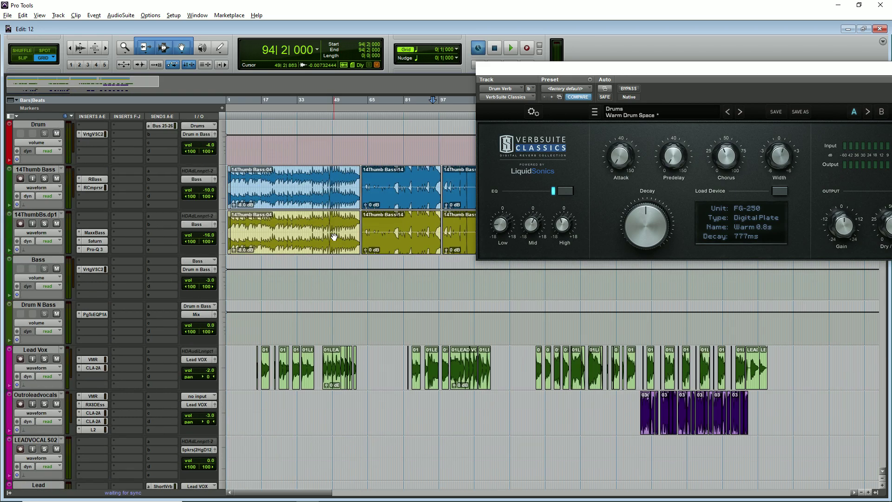
pyautogui.scroll(8, 334, 237)
pyautogui.scroll(-10, 71, 267)
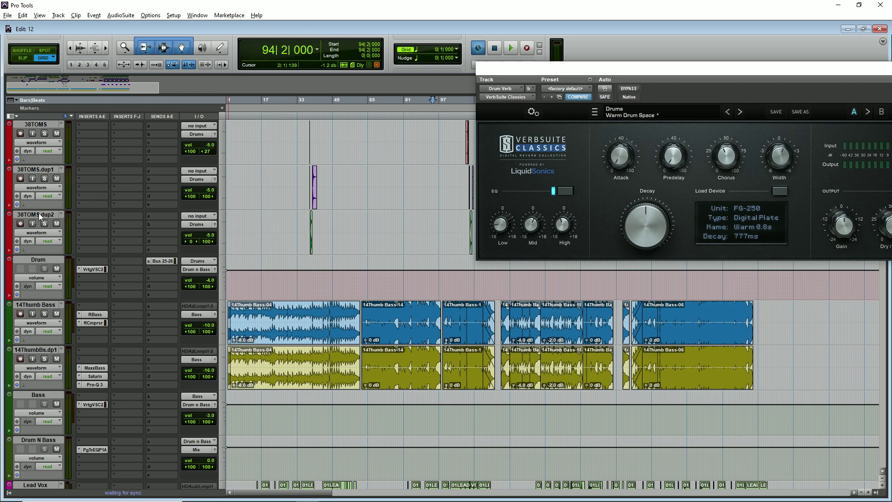
pyautogui.keyDown('shift'); pyautogui.click(38, 213); pyautogui.keyUp('shift')
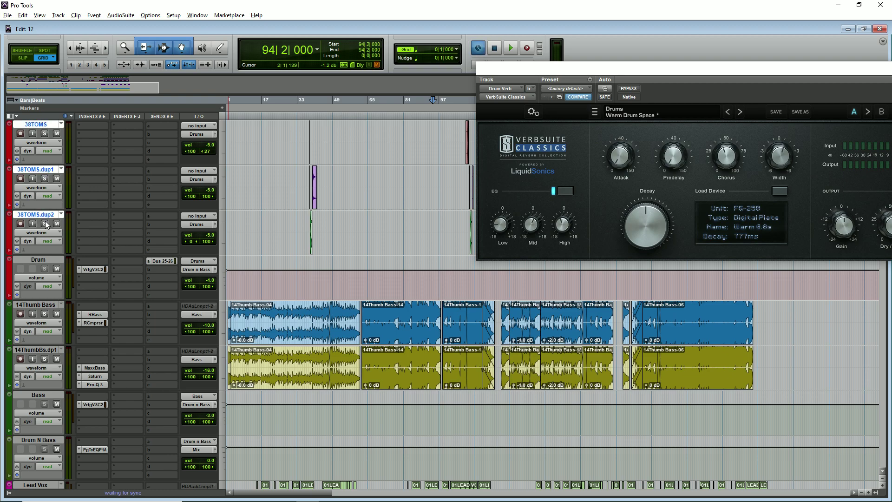
pyautogui.press('space')
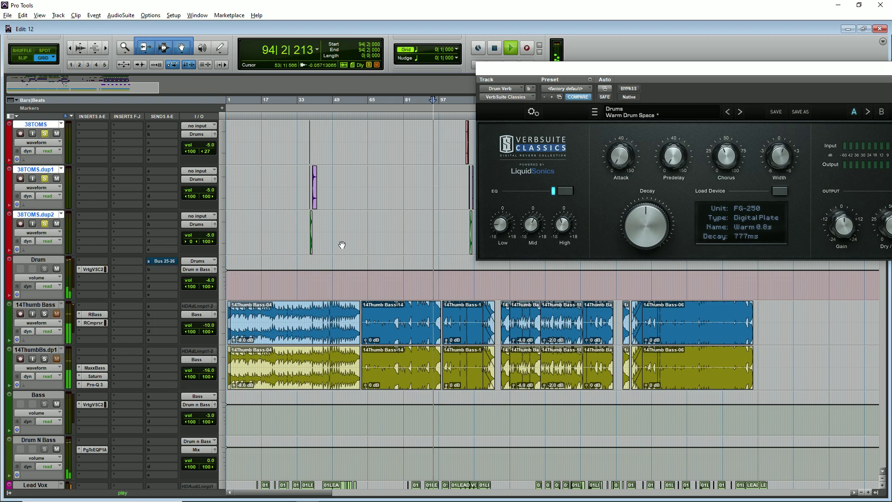
# - Examine the soloed drum tracks during playback, move the start to bar 85, and mute the snare's Long Verb send
pyautogui.scroll(-2, 339, 245)
pyautogui.scroll(3, 339, 247)
pyautogui.scroll(1, 367, 244)
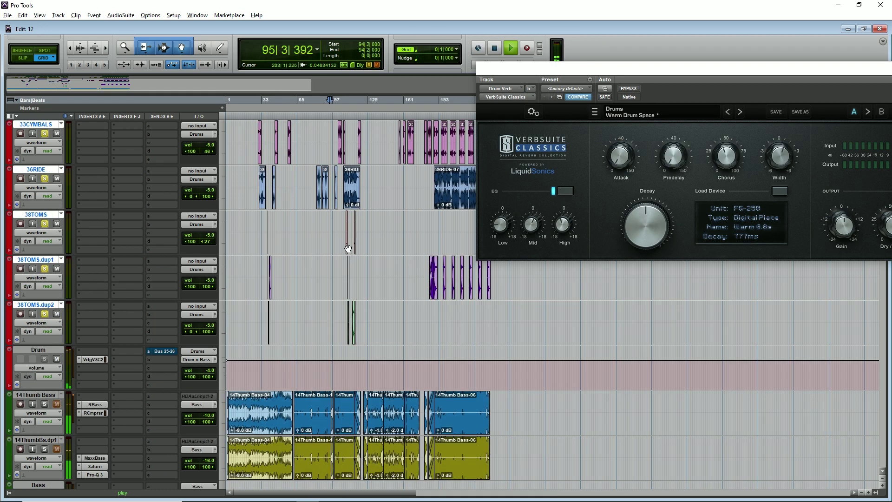
pyautogui.scroll(2, 238, 331)
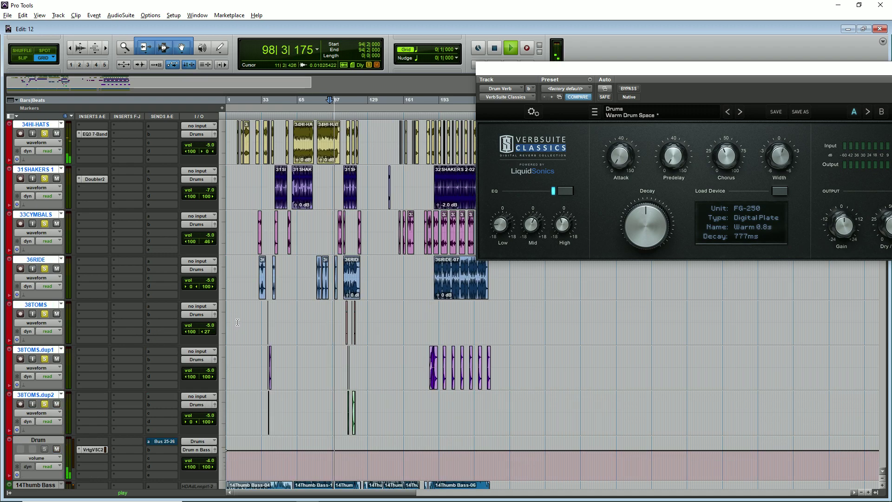
pyautogui.scroll(1, 243, 321)
pyautogui.scroll(1, 247, 321)
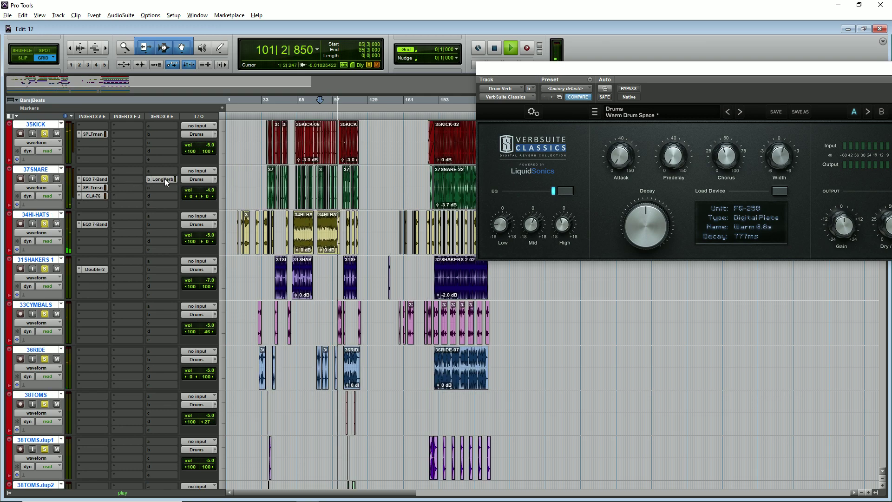
pyautogui.press('space')
pyautogui.hotkey('ctrl', ']')
pyautogui.hotkey('ctrl', ']')
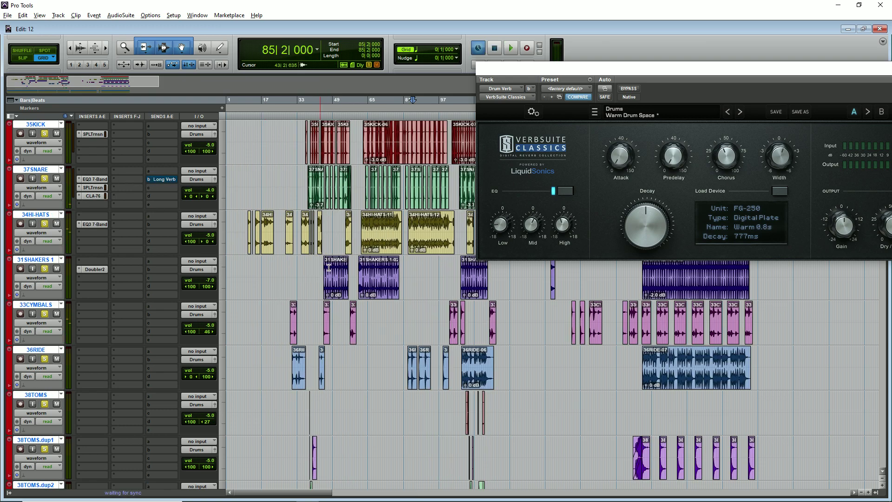
# - Play the soloed drums from bar 85 and compare the snare with its Long Verb send muted and active
pyautogui.press('space')
pyautogui.hotkey('ctrl', '[')
pyautogui.hotkey('ctrl', '[')
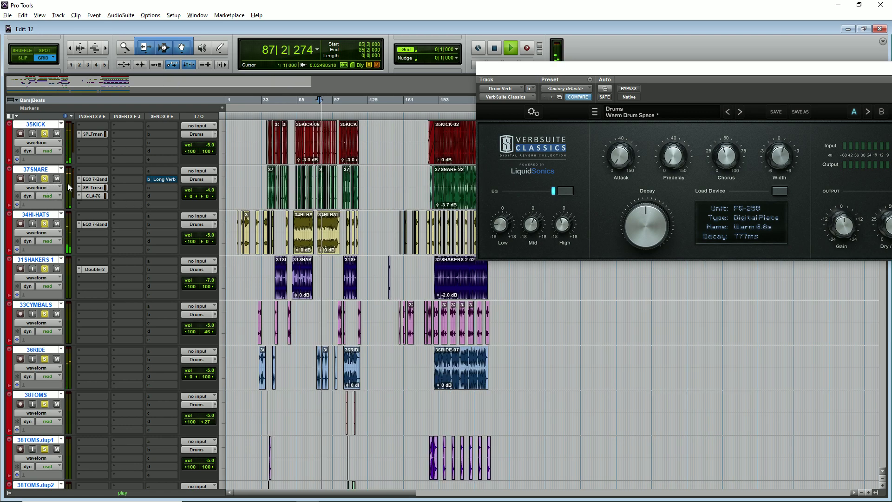
pyautogui.hotkey('ctrl', ']')
pyautogui.hotkey('ctrl', ']')
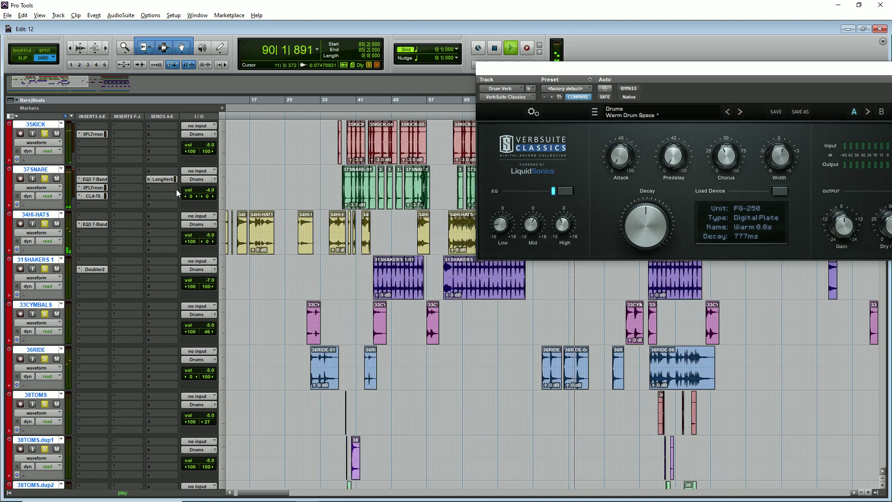
# - Re-enable the Drum bus's Bus 25-26 send, compare the snare's Long Verb send muted and active, and set the start to bar 87
pyautogui.scroll(-3, 223, 243)
pyautogui.scroll(2, 171, 183)
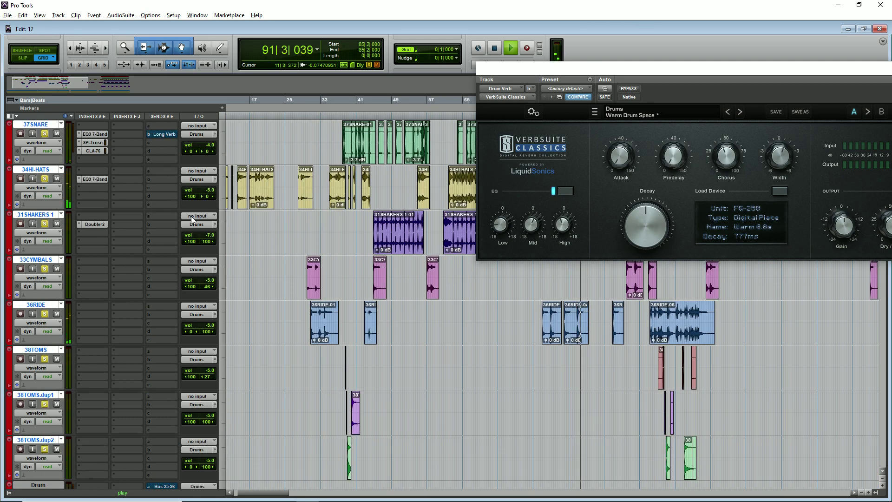
pyautogui.scroll(-3, 178, 331)
pyautogui.hotkey('ctrl', '[')
pyautogui.hotkey('ctrl', '[')
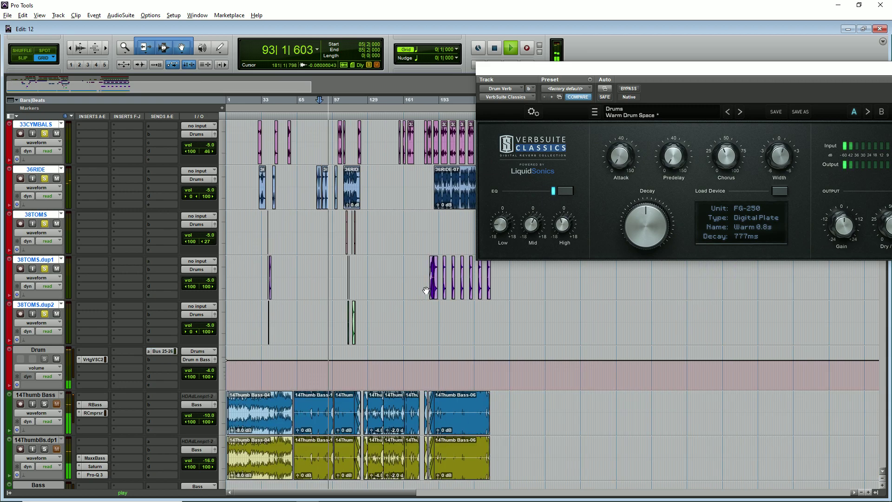
pyautogui.scroll(1, 331, 278)
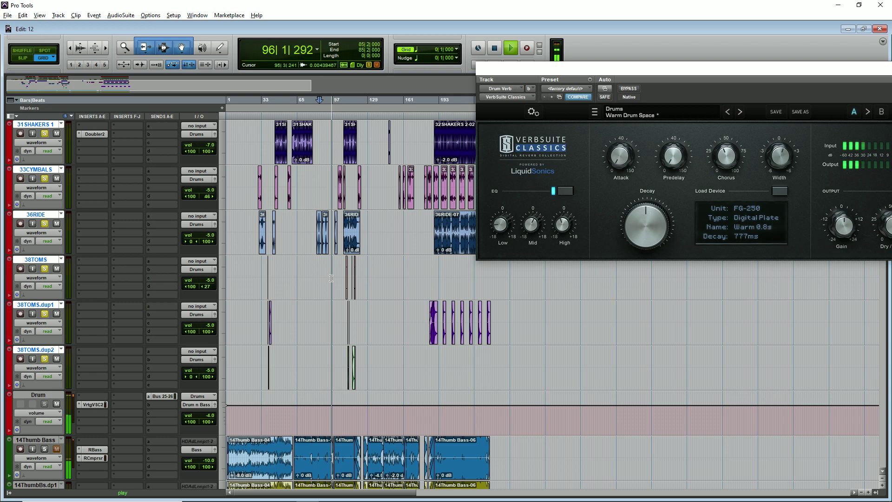
pyautogui.scroll(2, 328, 279)
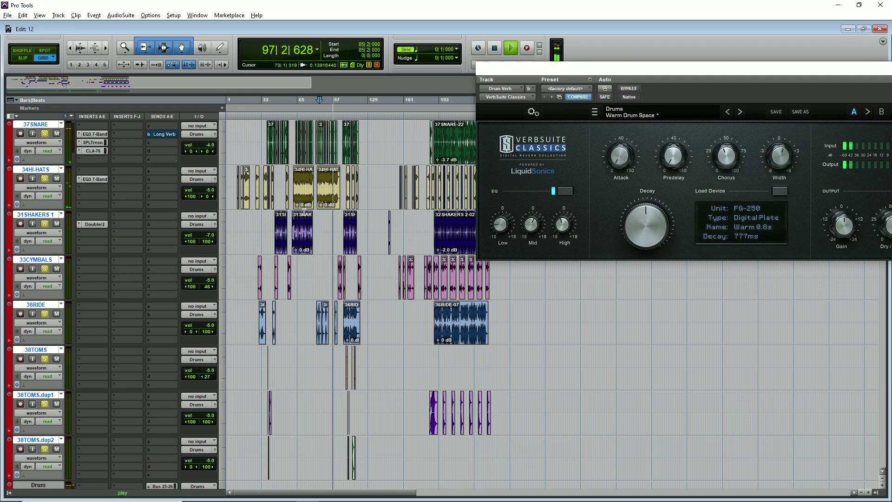
pyautogui.click(324, 239)
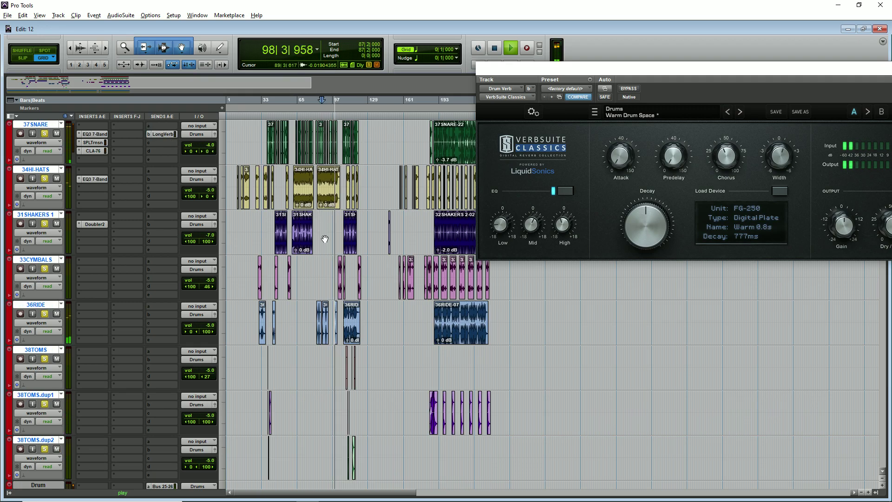
# - Review the Drum Verb's VerbSuite Classics settings while the drums play, then close the plug-in window
pyautogui.scroll(-6, 325, 239)
pyautogui.moveTo(863, 71); pyautogui.dragTo(613, 83)
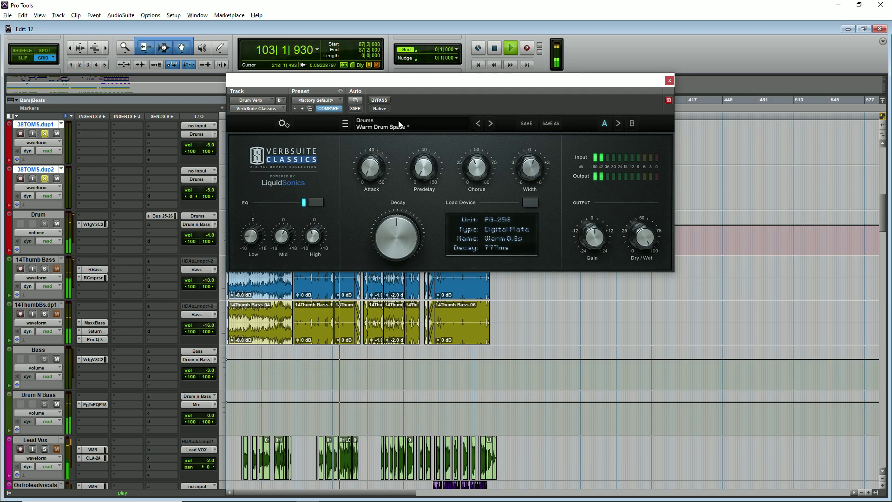
pyautogui.click(670, 81)
# - Open the Sverb track's VerbSuite Classics insert and move its window clear of the track controls
pyautogui.scroll(-15, 432, 240)
pyautogui.scroll(-10, 433, 241)
pyautogui.scroll(-15, 434, 237)
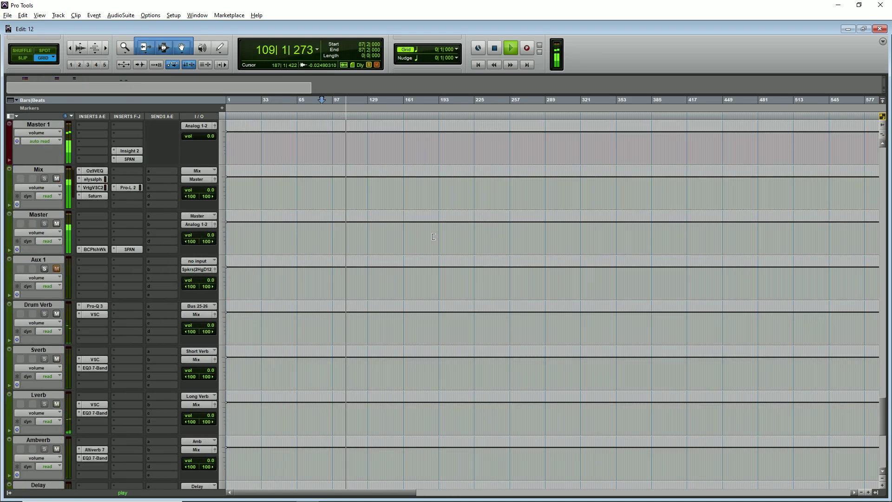
pyautogui.scroll(-1, 434, 237)
pyautogui.click(95, 314)
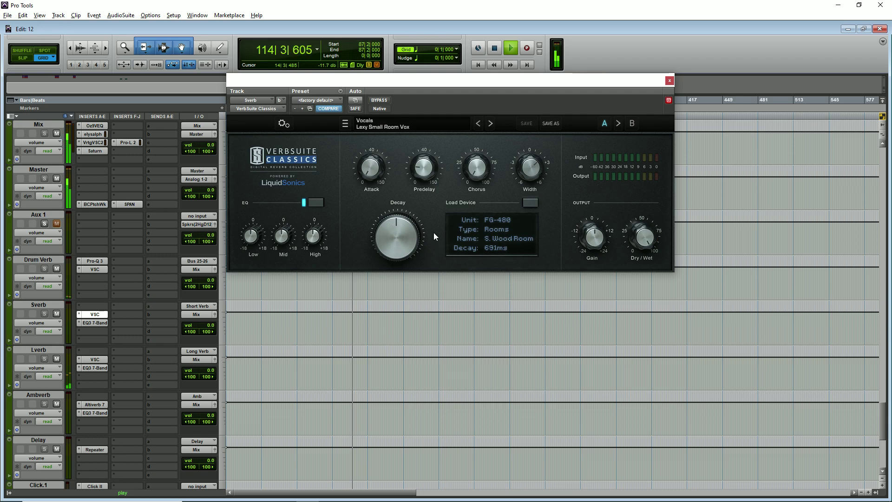
pyautogui.moveTo(438, 83); pyautogui.dragTo(575, 82)
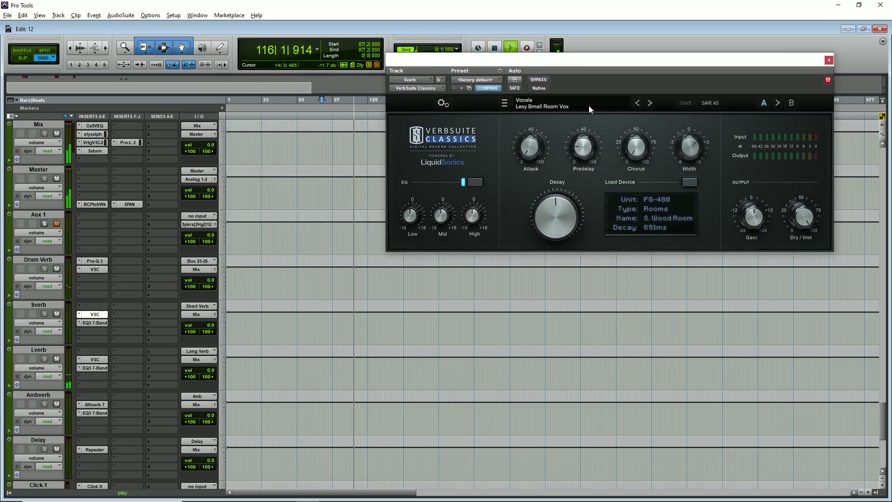
# - Solo the Lead Vox track and play it from bar 87 while monitoring the short reverb
pyautogui.scroll(15, 277, 259)
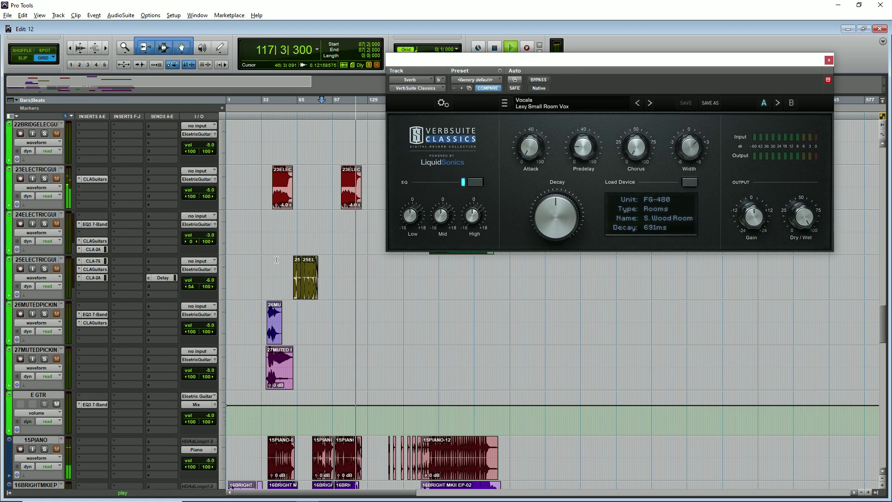
pyautogui.scroll(20, 277, 260)
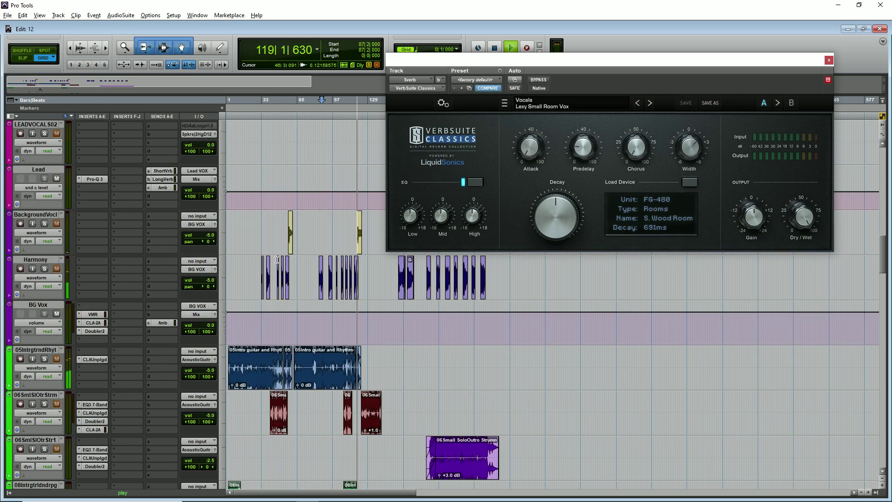
pyautogui.scroll(8, 277, 259)
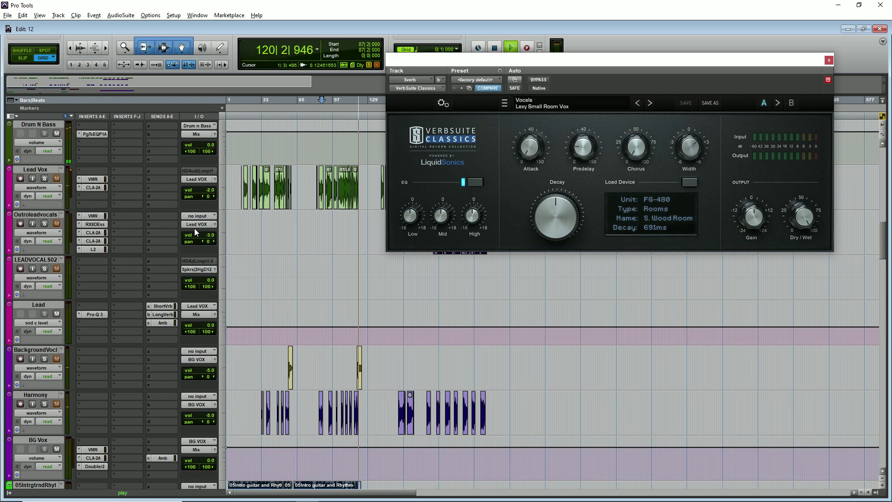
pyautogui.click(44, 224)
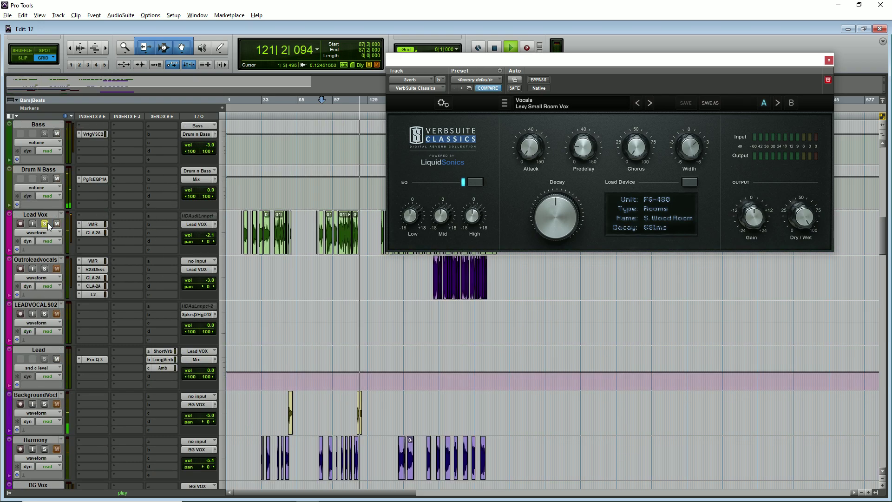
pyautogui.click(321, 266)
pyautogui.hotkey('ctrl', ']')
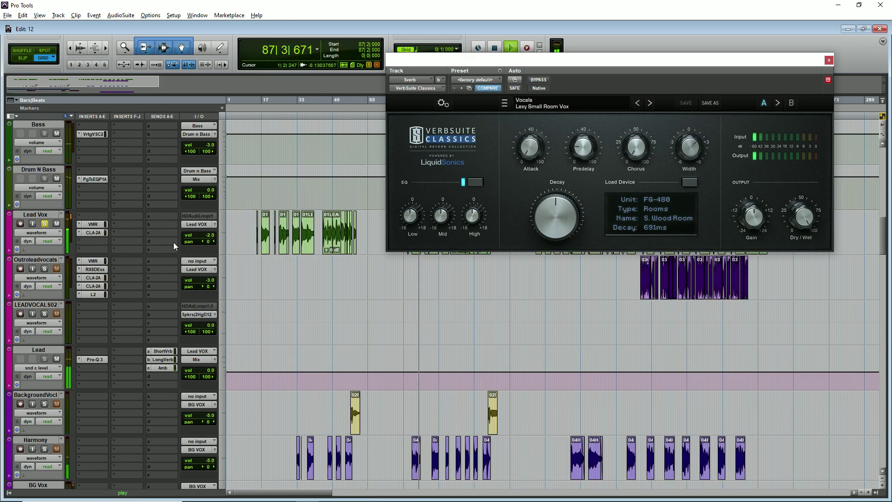
# - Compare the Lead bus's reverb sends while playing the soloed vocal, restarting from bar 46 with the Amb send muted
pyautogui.click(160, 359)
pyautogui.hotkey('ctrl', ']')
pyautogui.hotkey('ctrl', '[')
pyautogui.click(327, 259)
pyautogui.hotkey('ctrl', '[')
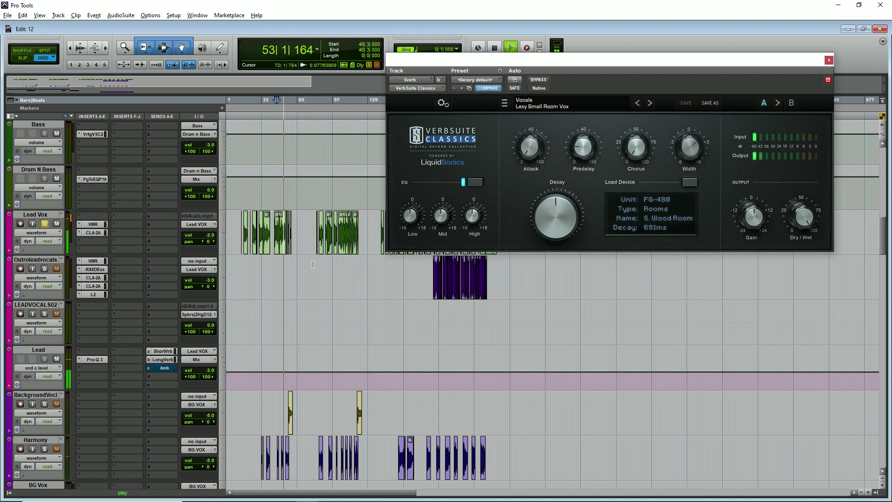
# - Close the Sverb plug-in window and replay the soloed lead vocal from bar 46 with the Lead bus's Amb send active
pyautogui.hotkey('ctrl', 'w')
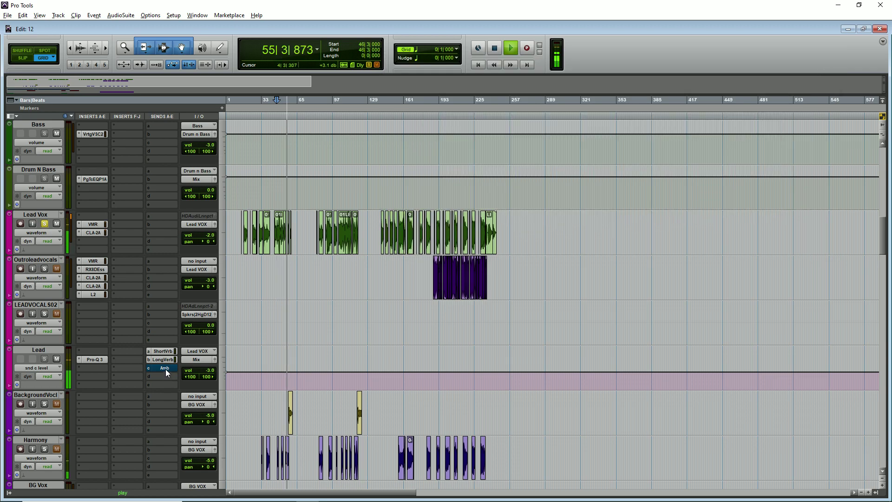
pyautogui.press('space')
pyautogui.press('space')
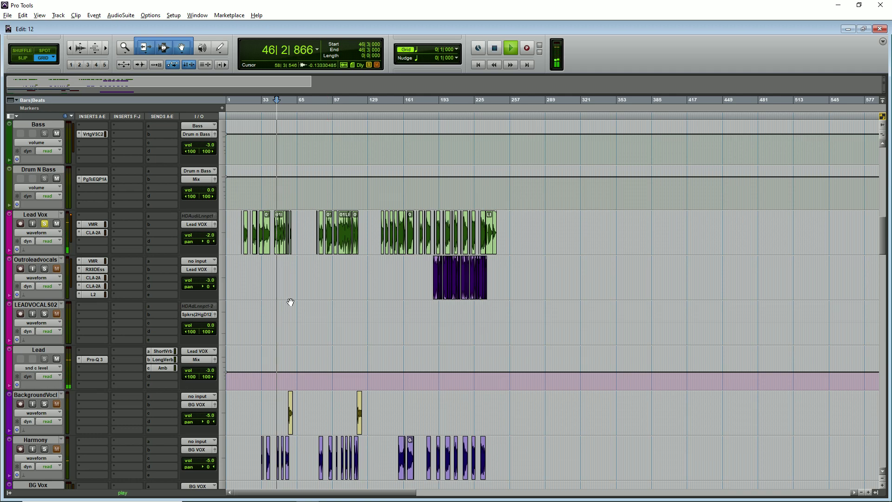
# - Stop playback, go down to the reverb return tracks and inspect the Sverb track's EQ3 7-Band settings, closing the plug-in window
pyautogui.scroll(-8, 871, 274)
pyautogui.hotkey('ctrl', 'j')
pyautogui.moveTo(878, 281); pyautogui.dragTo(887, 385)
pyautogui.hotkey('ctrl', 'j')
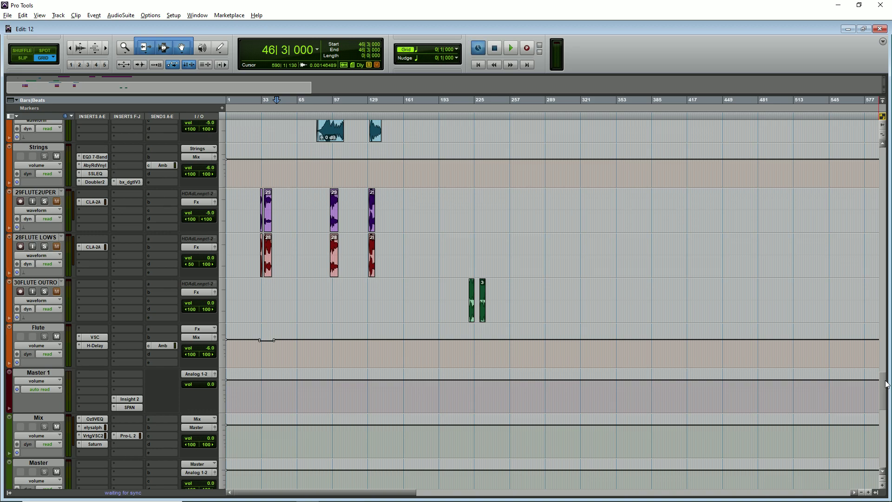
pyautogui.moveTo(887, 384); pyautogui.dragTo(890, 424)
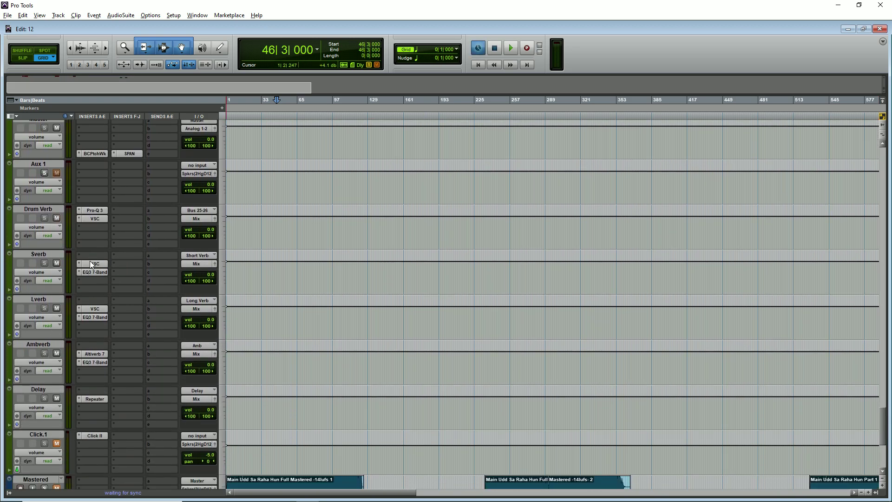
pyautogui.click(93, 273)
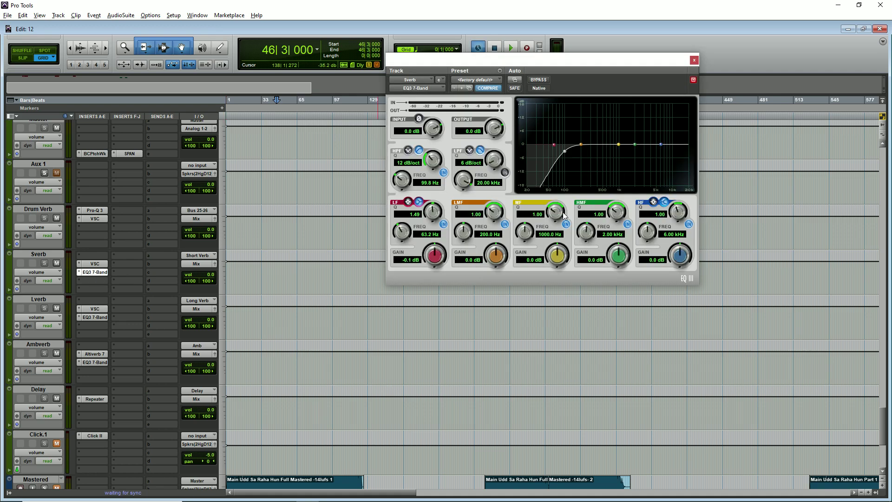
pyautogui.click(694, 61)
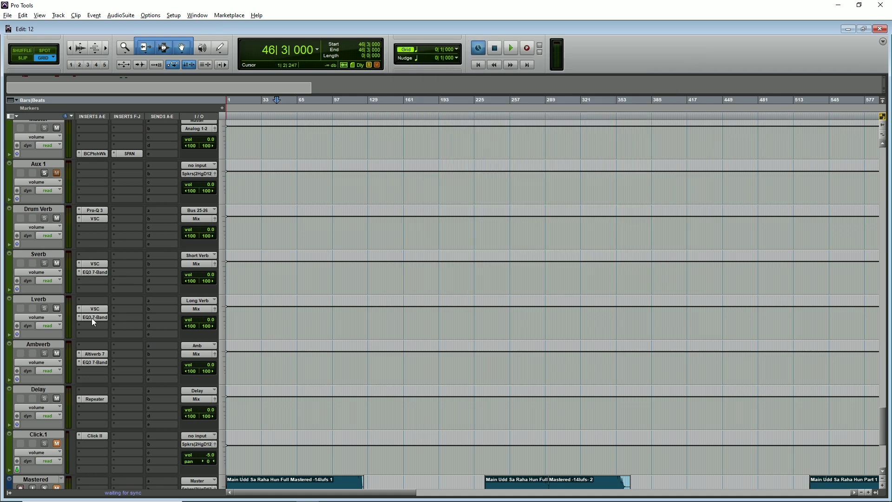
# - Review the Lverb track's EQ3 7-Band and VerbSuite Classics inserts, closing each plug-in window after viewing
pyautogui.click(92, 318)
pyautogui.click(694, 60)
pyautogui.click(95, 309)
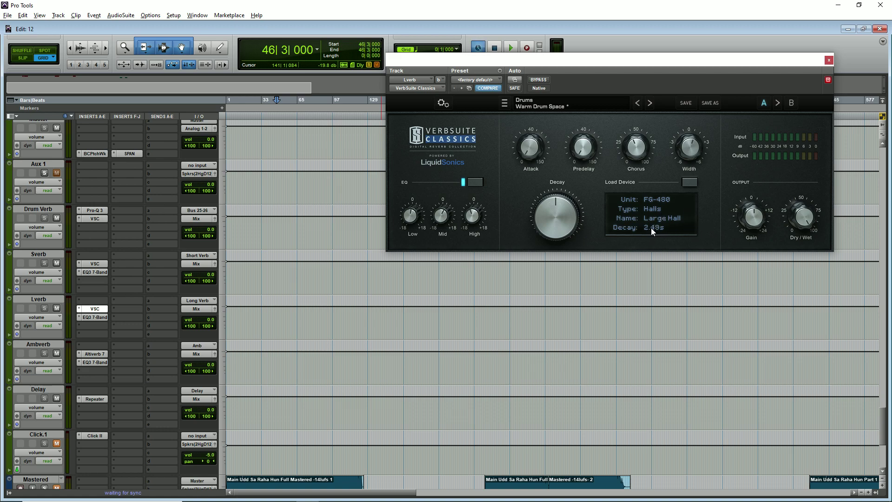
pyautogui.click(829, 61)
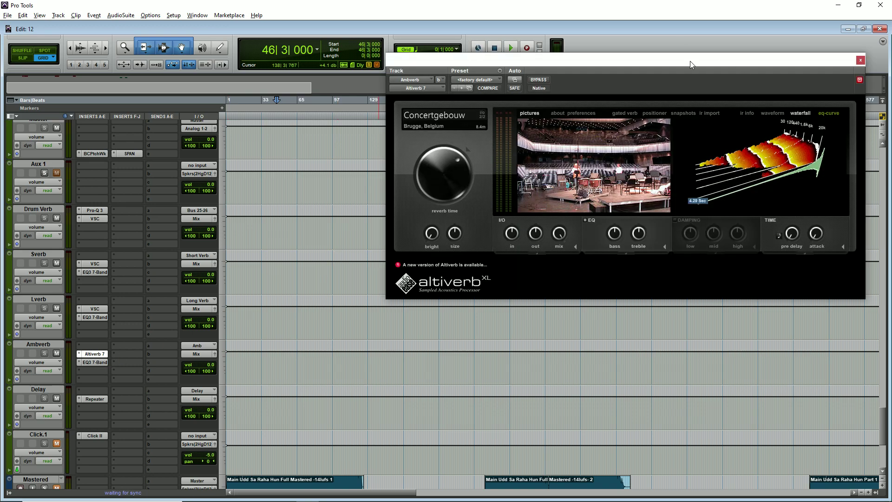
# - Examine the Ambverb track's Altiverb 7 and EQ3 7-Band inserts and close both plug-in windows
pyautogui.moveTo(691, 63); pyautogui.dragTo(663, 63)
pyautogui.moveTo(614, 177)
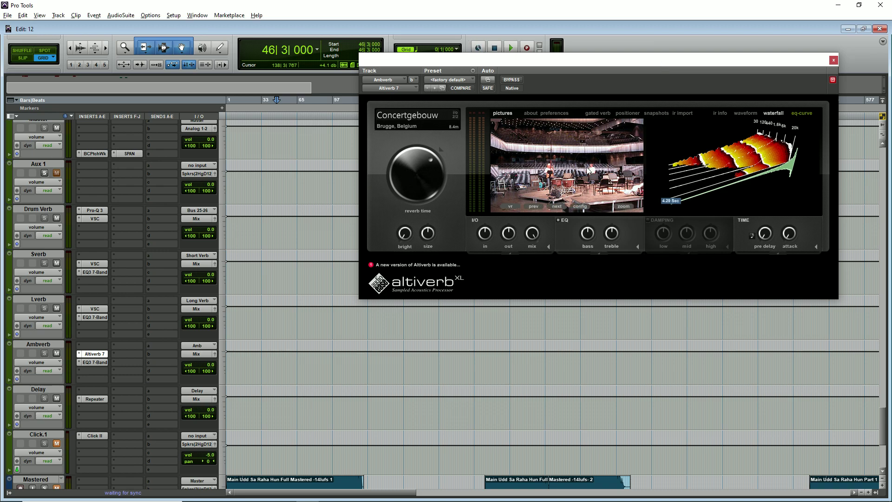
pyautogui.click(832, 62)
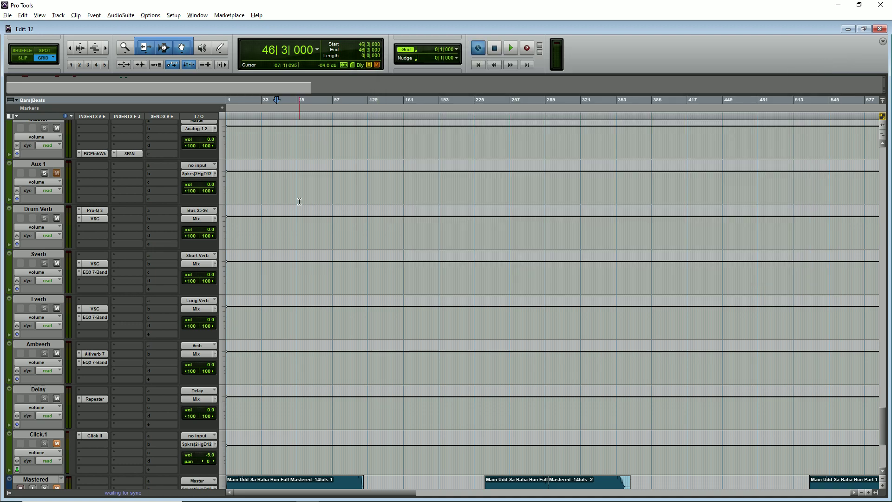
pyautogui.click(93, 362)
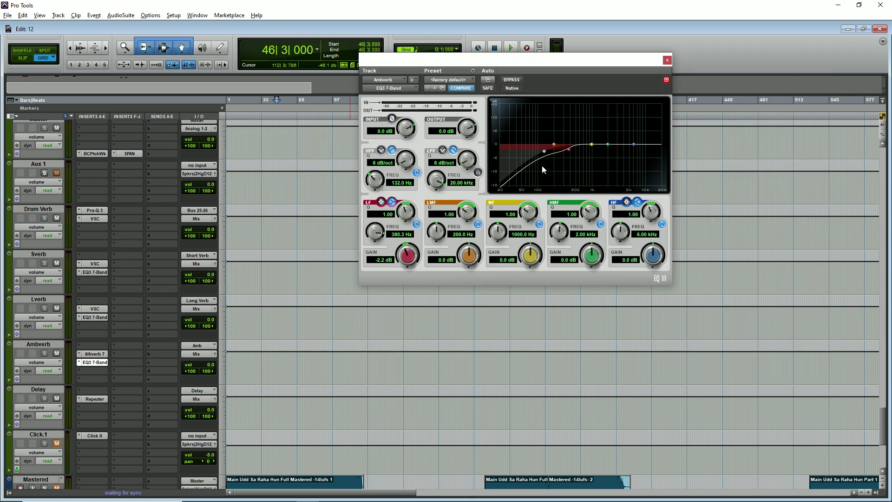
pyautogui.click(667, 59)
# - Return to the guitar and keys tracks and play the session from bar 74, restarting at bar 80
pyautogui.hotkey('ctrl', '[')
pyautogui.scroll(5, 422, 283)
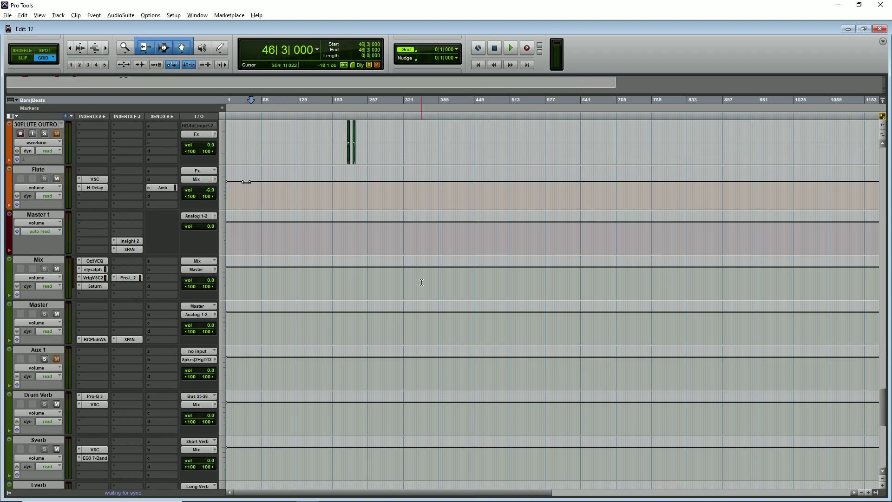
pyautogui.scroll(7, 422, 282)
pyautogui.hotkey('ctrl', ']')
pyautogui.hotkey('ctrl', ']')
pyautogui.hotkey('ctrl', 'j')
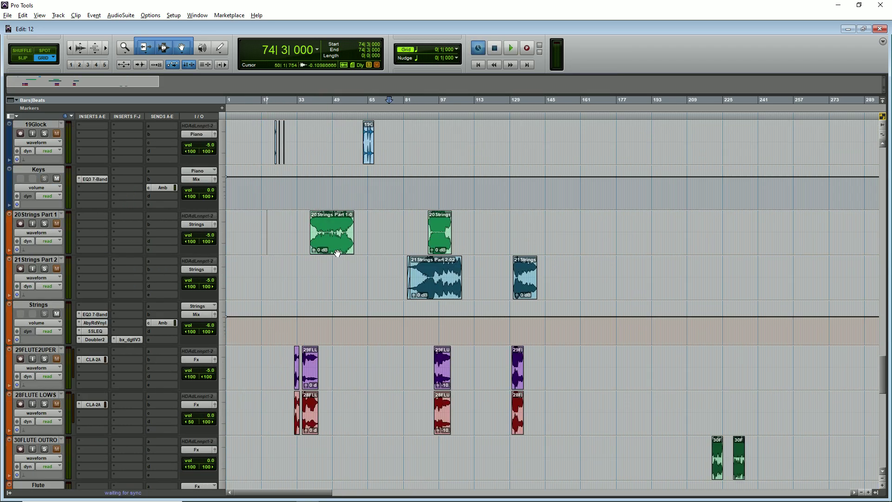
pyautogui.scroll(8, 550, 217)
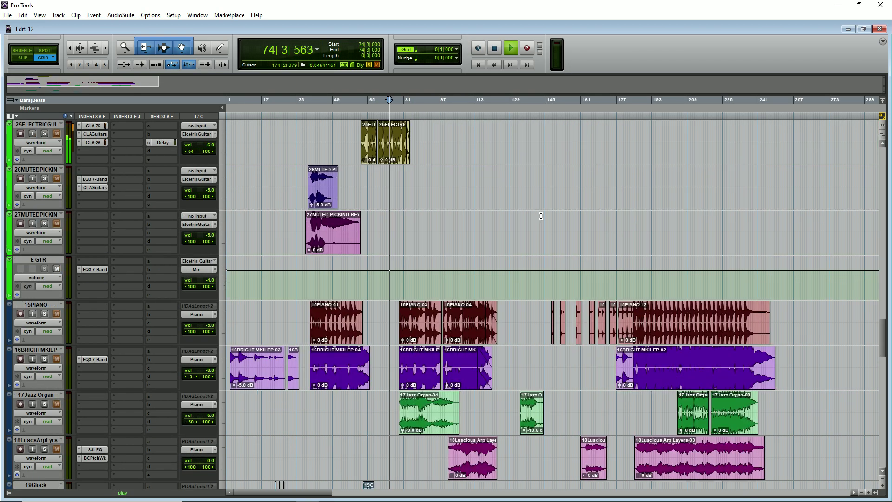
pyautogui.hotkey('ctrl', ']')
pyautogui.hotkey('ctrl', ']')
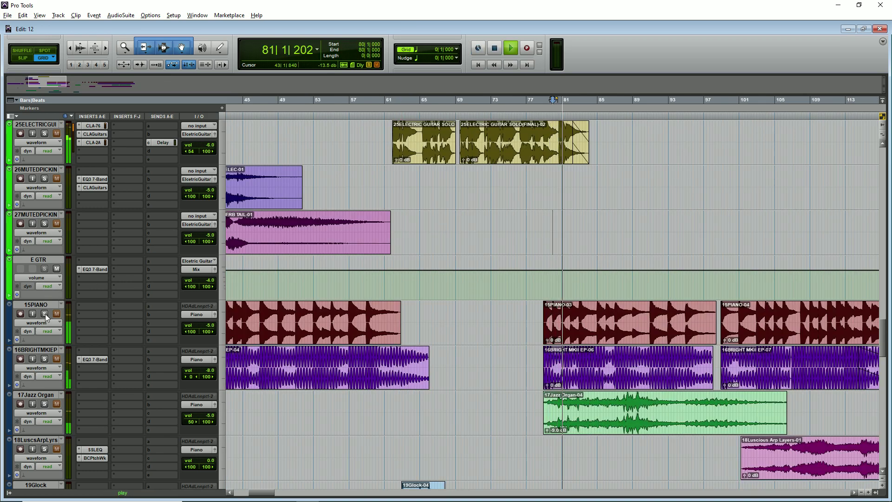
# - Mute the Drum Verb, Sverb, Lverb, Ambverb and Delay returns and listen to the full mix without them
pyautogui.hotkey('ctrl', '[')
pyautogui.scroll(-10, 388, 297)
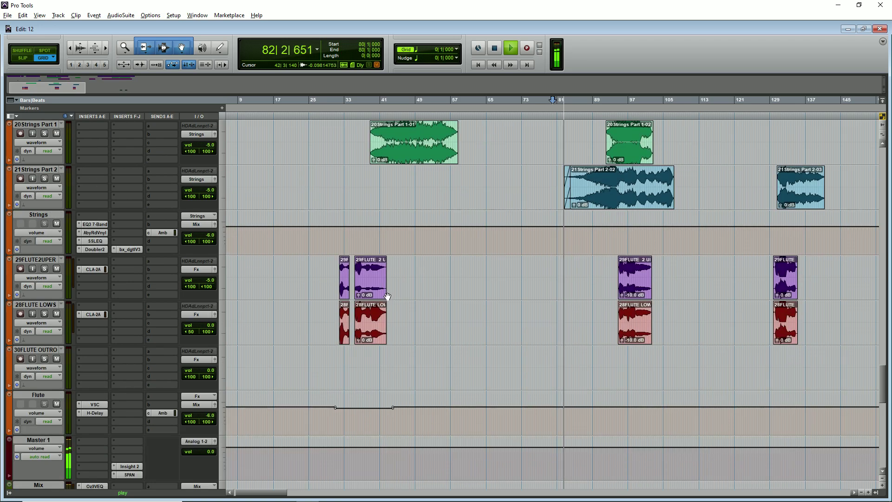
pyautogui.scroll(-15, 388, 297)
pyautogui.moveTo(58, 272); pyautogui.dragTo(57, 132)
pyautogui.scroll(1, 53, 209)
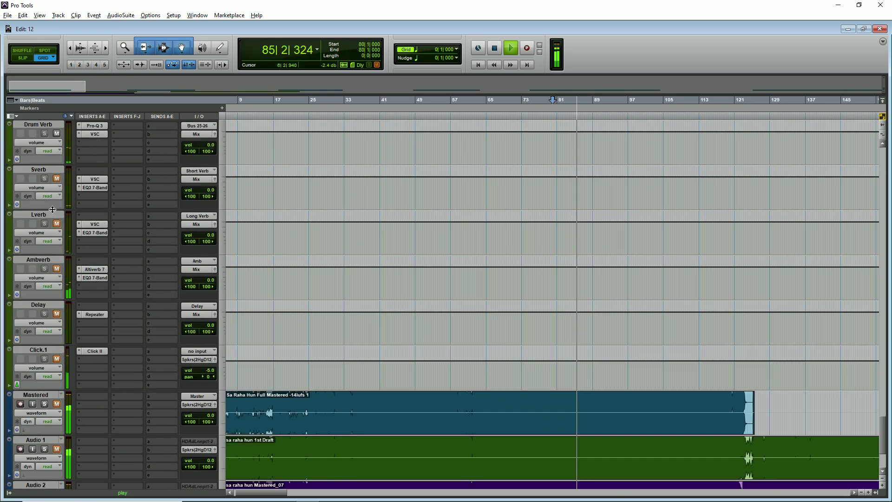
pyautogui.scroll(2, 156, 241)
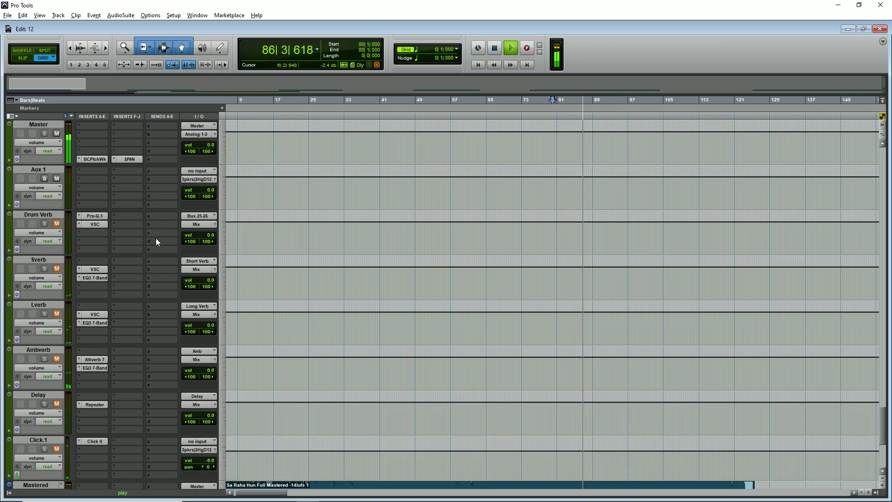
pyautogui.scroll(-3, 156, 240)
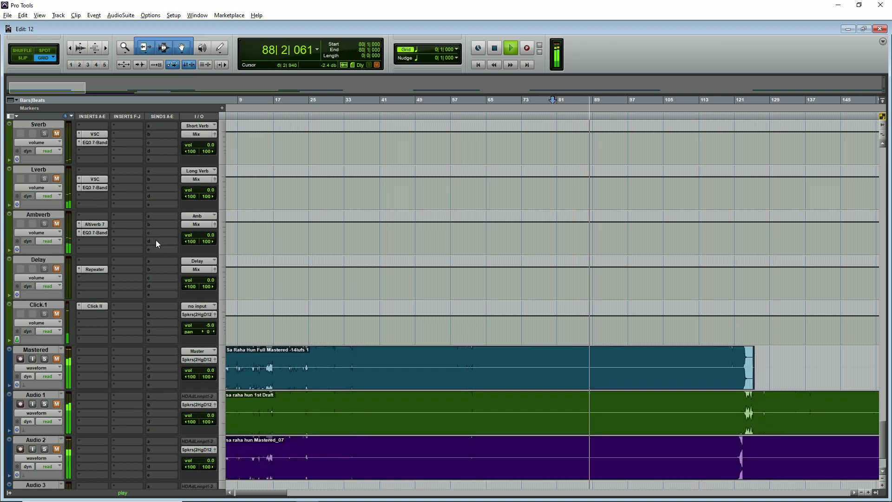
pyautogui.scroll(6, 157, 242)
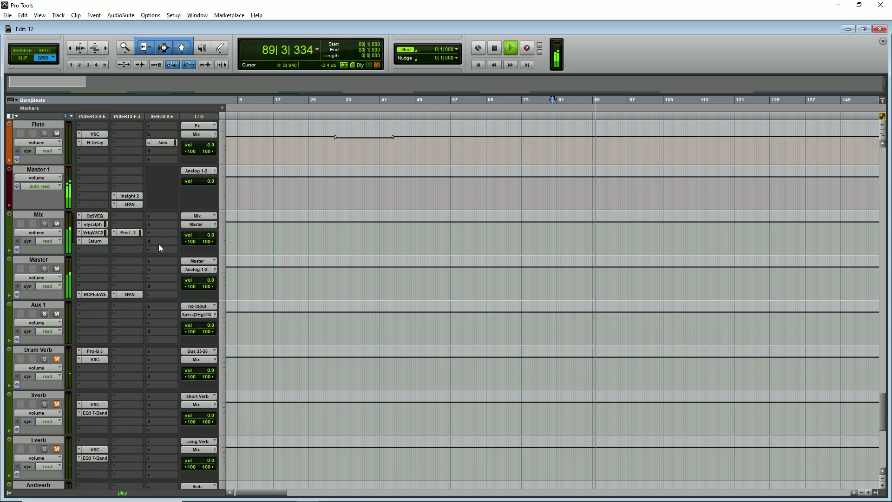
pyautogui.scroll(-3, 158, 244)
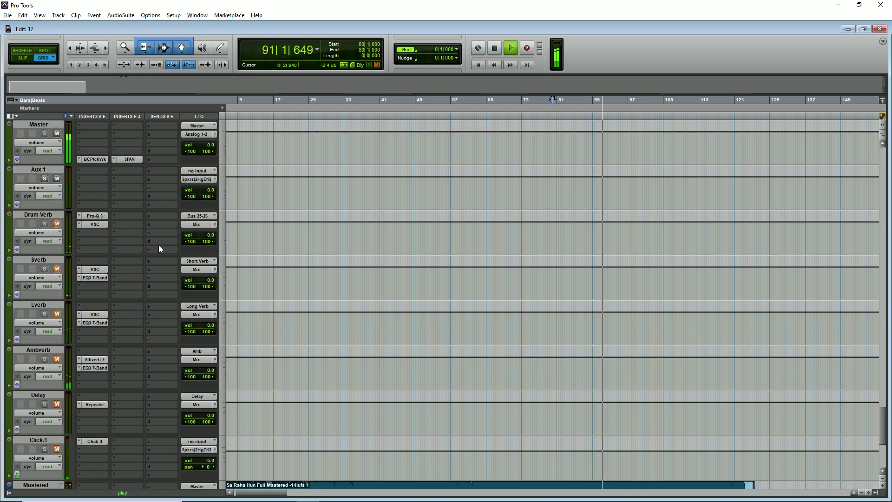
pyautogui.scroll(-1, 158, 245)
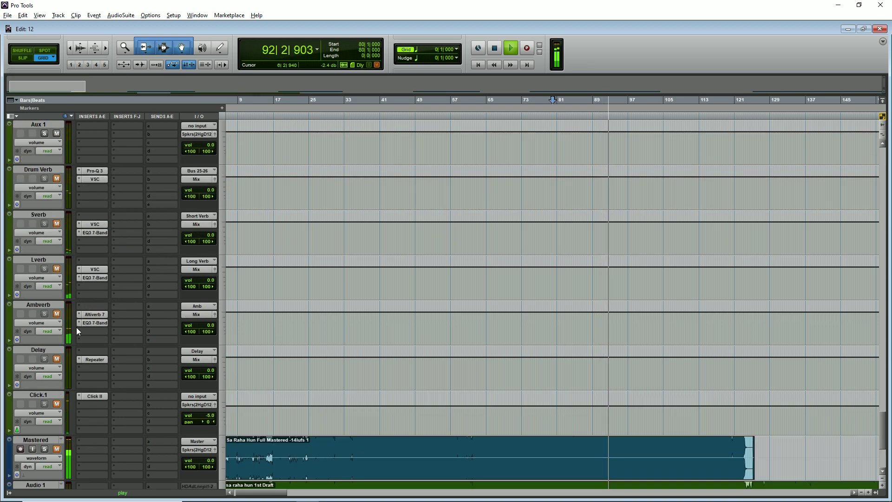
pyautogui.scroll(1, 77, 331)
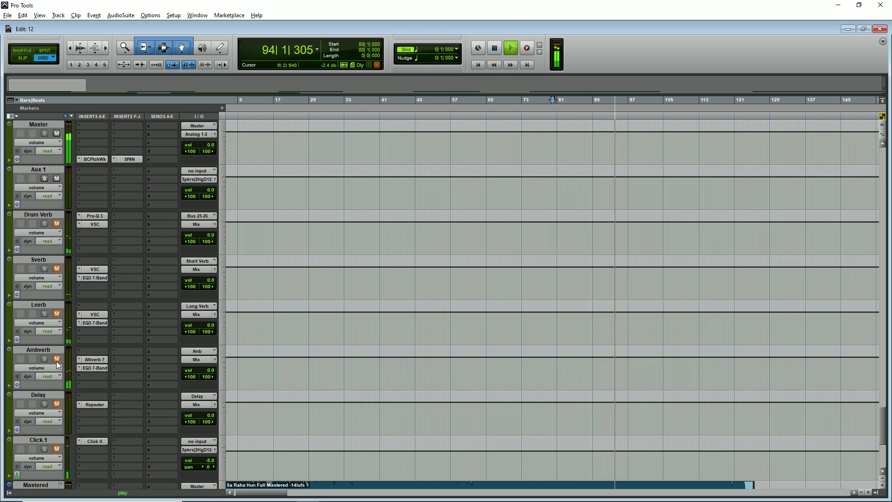
# - Unmute the Delay, Ambverb, Lverb, Sverb and Drum Verb returns while the mix keeps playing
pyautogui.click(57, 403)
pyautogui.click(57, 359)
pyautogui.click(56, 313)
pyautogui.click(57, 269)
pyautogui.click(57, 224)
pyautogui.scroll(-1, 281, 345)
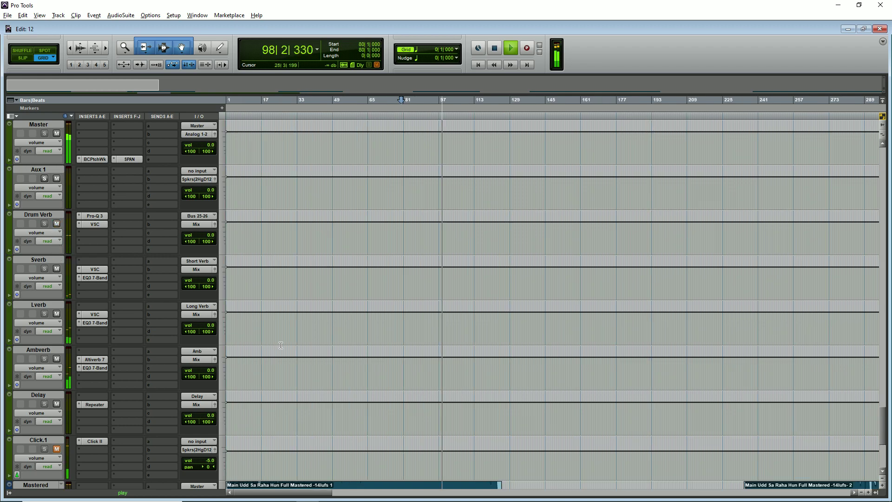
# - Go back up to the strings and flute tracks and play the mix from bar 131
pyautogui.scroll(6, 358, 337)
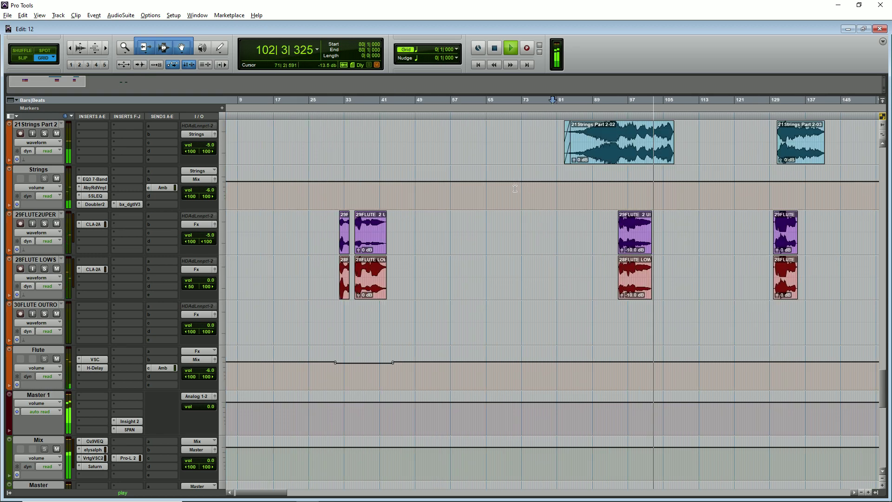
pyautogui.click(514, 190)
pyautogui.scroll(2, 553, 209)
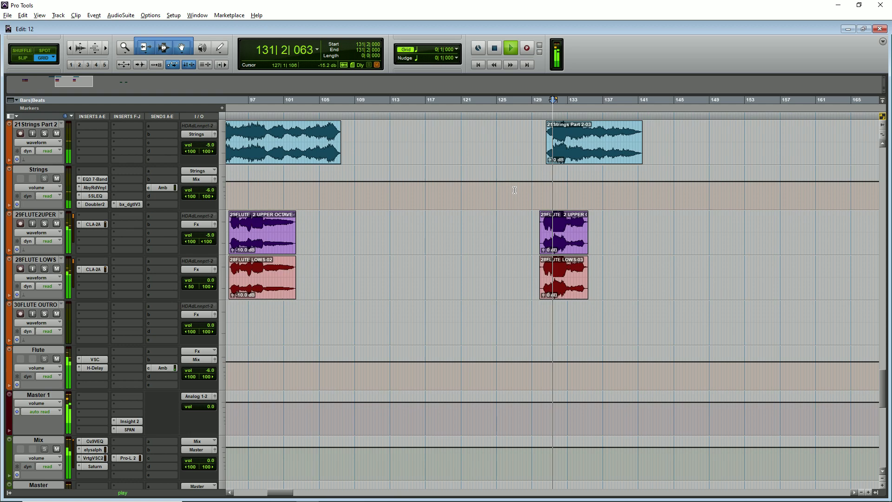
pyautogui.scroll(-1, 553, 233)
pyautogui.scroll(4, 553, 233)
pyautogui.scroll(-2, 553, 232)
pyautogui.scroll(2, 469, 209)
# - Stop playback and restart the mix from bar 180 while viewing the keys tracks
pyautogui.press('space')
pyautogui.click(422, 257)
pyautogui.press('space')
pyautogui.scroll(3, 425, 260)
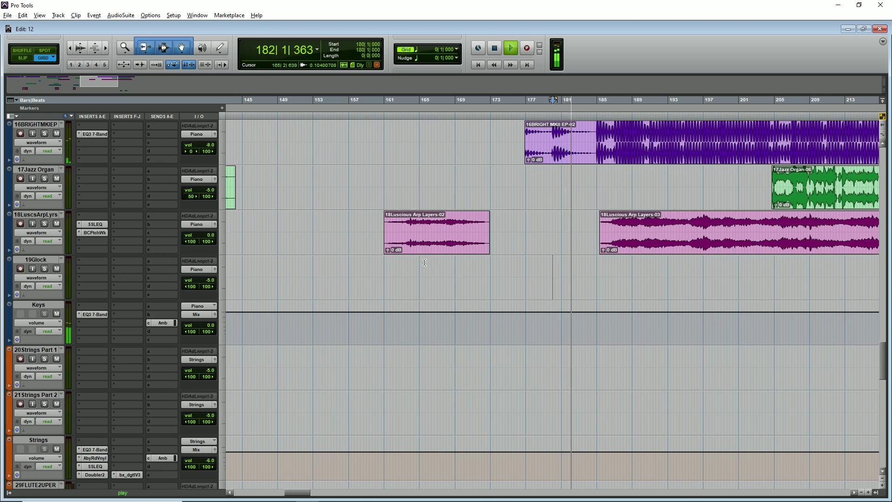
# - Look over the instrument buses, reverb returns and mastered audio tracks during playback, then stop playback
pyautogui.scroll(-1, 424, 262)
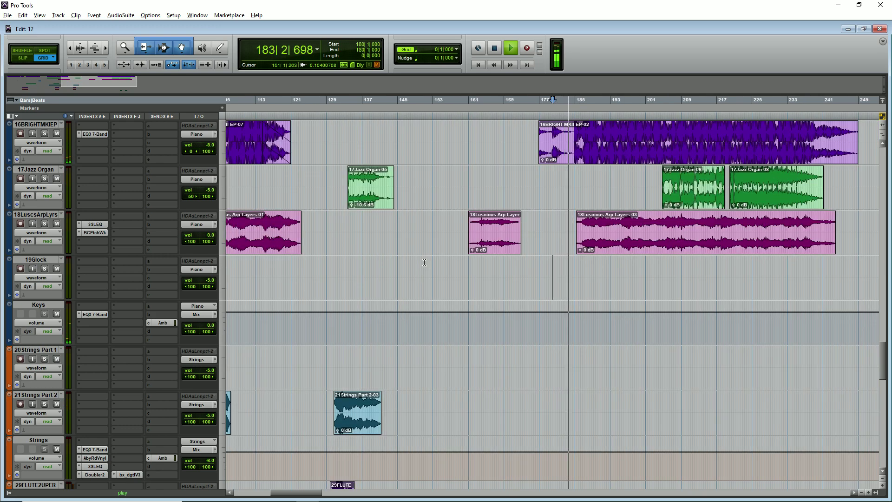
pyautogui.scroll(-1, 425, 263)
pyautogui.scroll(-1, 425, 263)
pyautogui.scroll(-4, 424, 262)
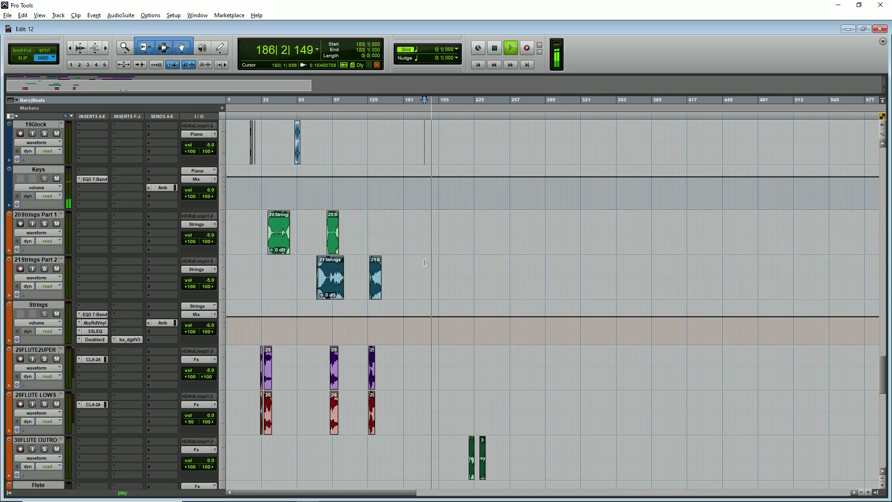
pyautogui.scroll(-3, 424, 263)
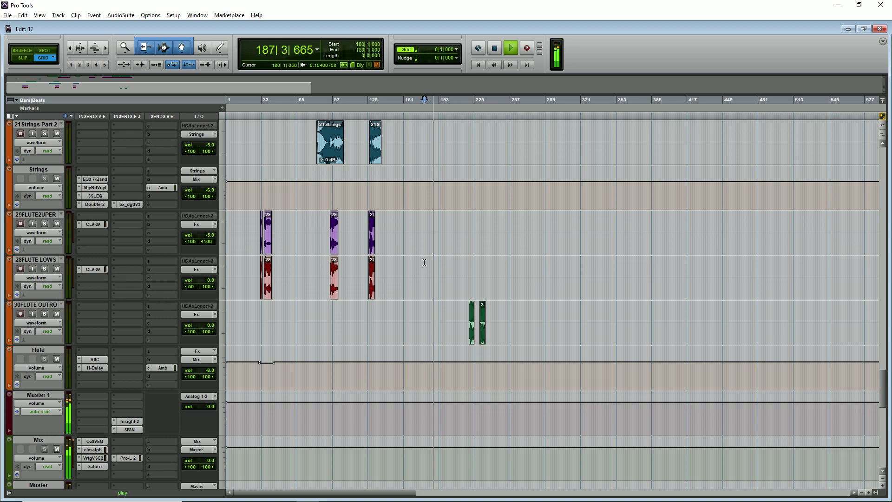
pyautogui.scroll(-10, 425, 262)
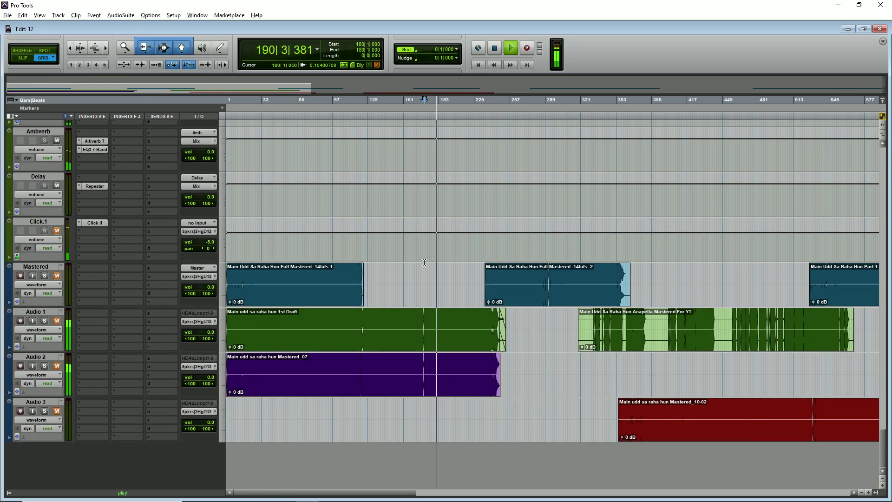
pyautogui.hotkey('ctrl', '[')
pyautogui.hotkey('ctrl', '[')
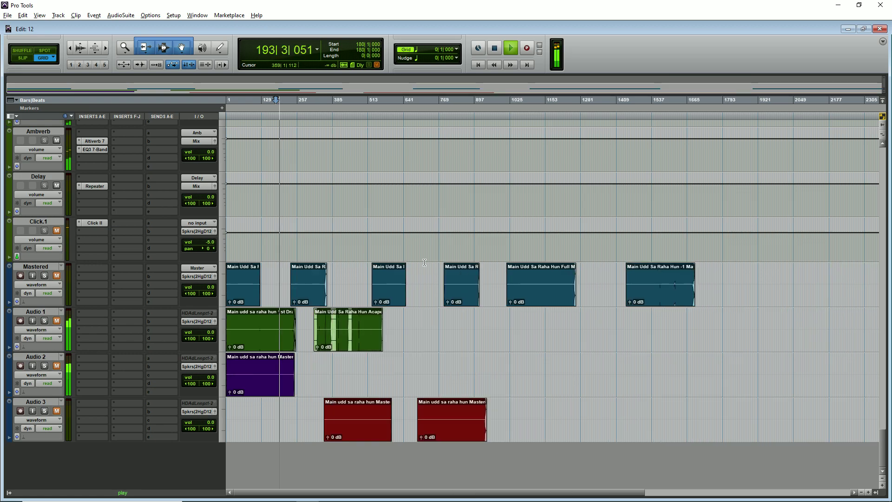
pyautogui.scroll(10, 425, 263)
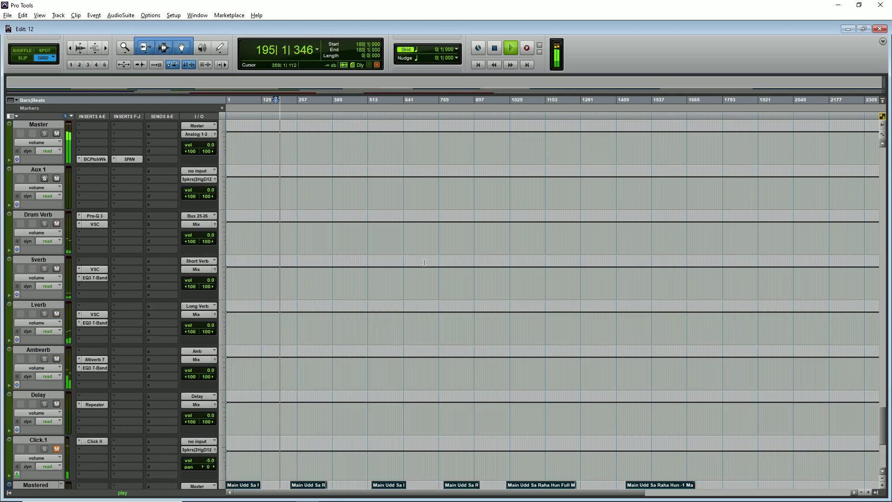
pyautogui.scroll(-10, 424, 263)
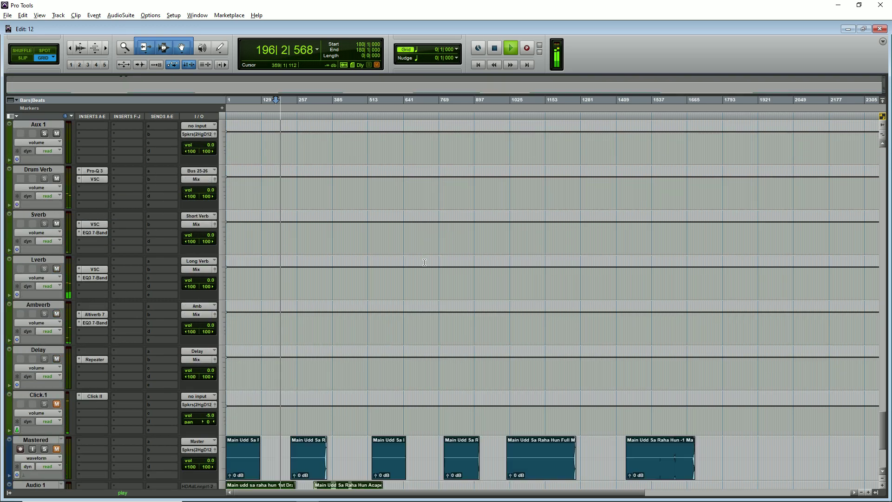
pyautogui.scroll(9, 425, 263)
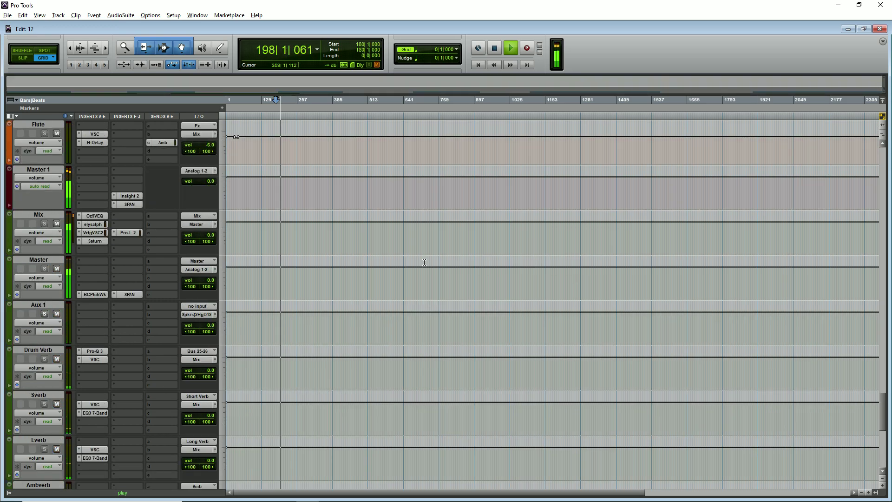
pyautogui.scroll(-8, 424, 262)
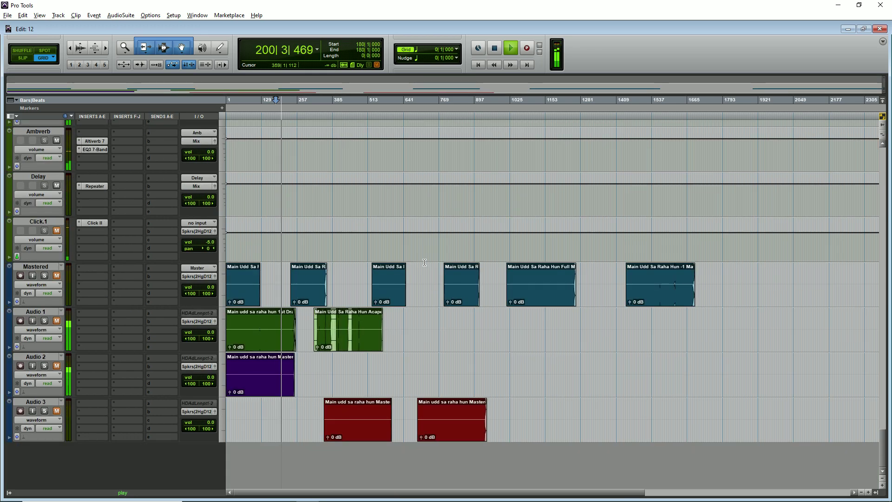
pyautogui.press('space')
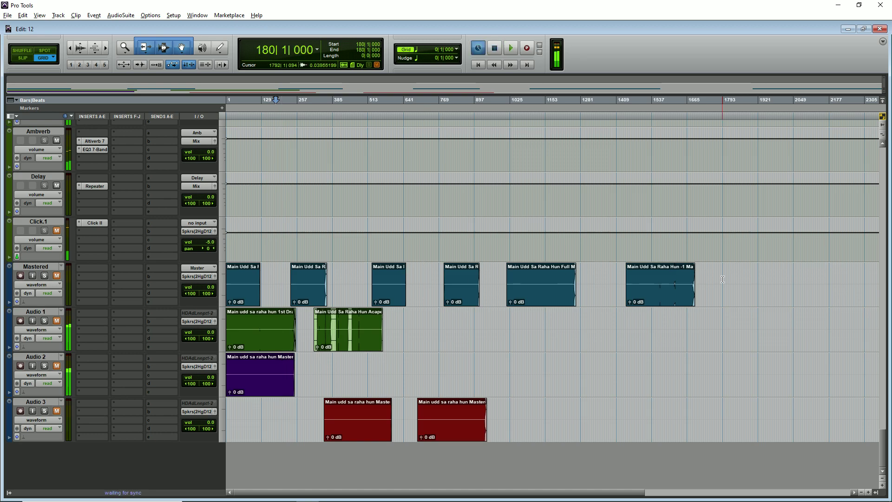
# - Highlight the exported clips on the Mastered, Audio 1, Audio 2 and Audio 3 tracks, then clear the selection
pyautogui.moveTo(699, 284); pyautogui.dragTo(731, 284)
pyautogui.moveTo(635, 306); pyautogui.dragTo(209, 412)
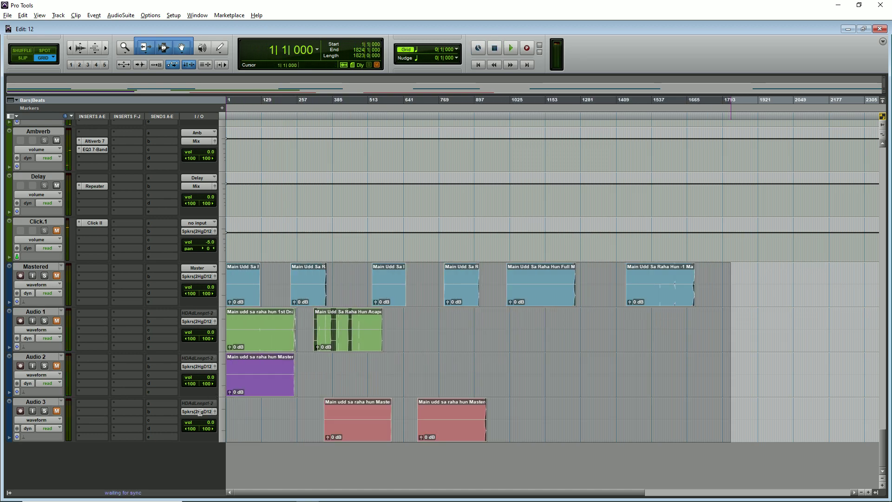
pyautogui.press('KP_2')
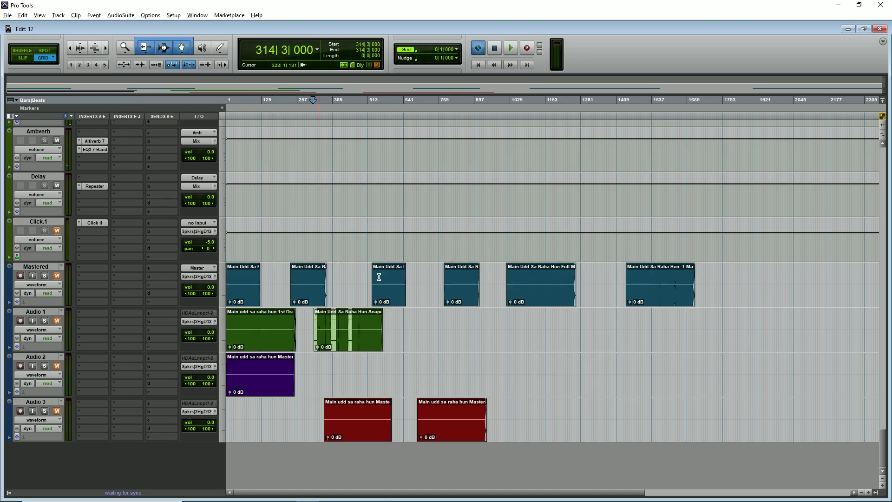
# - Go back up to the soloed flute tracks and bring the Mix and Master buses into view below them
pyautogui.press('KP_Decimal')
pyautogui.press('1')
pyautogui.press('KP_Decimal')
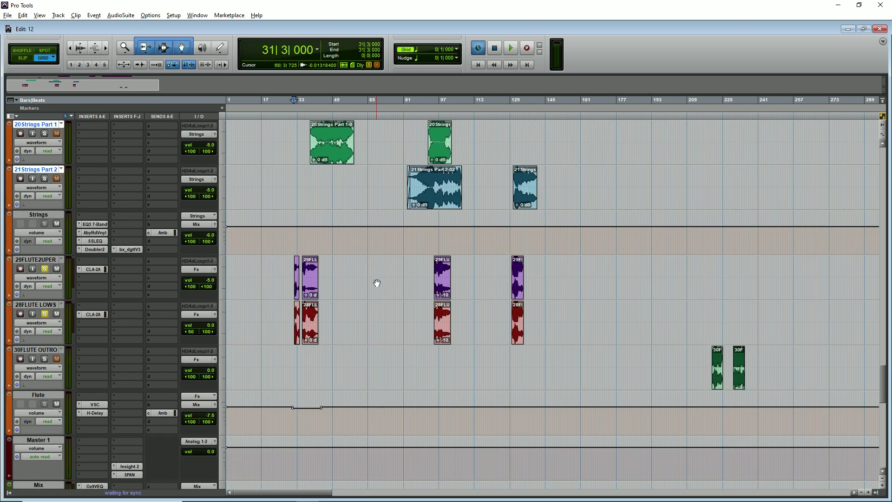
pyautogui.hotkey('ctrl', ']')
pyautogui.hotkey('ctrl', ']')
pyautogui.scroll(-5, 377, 283)
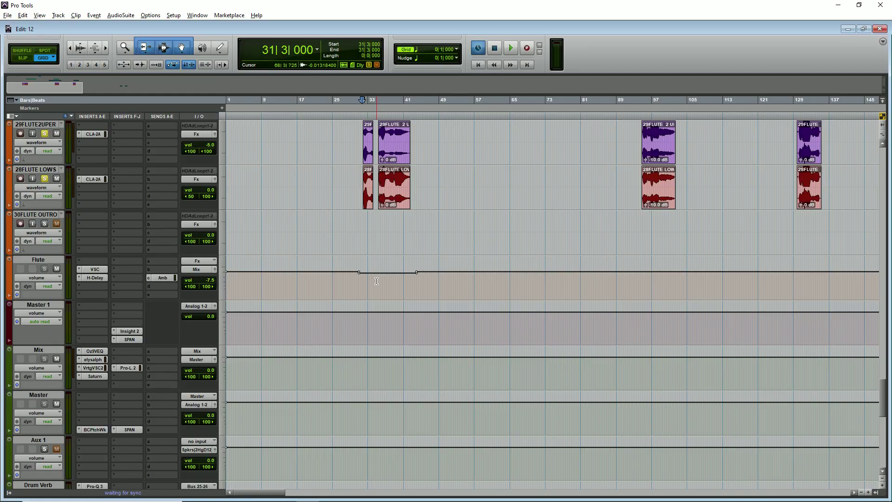
# - Clear the solos on the 29FLUTE2UPER and 28FLUTE LOWS tracks and set the playback start to bar 66
pyautogui.hotkey('ctrl', '[')
pyautogui.click(439, 224)
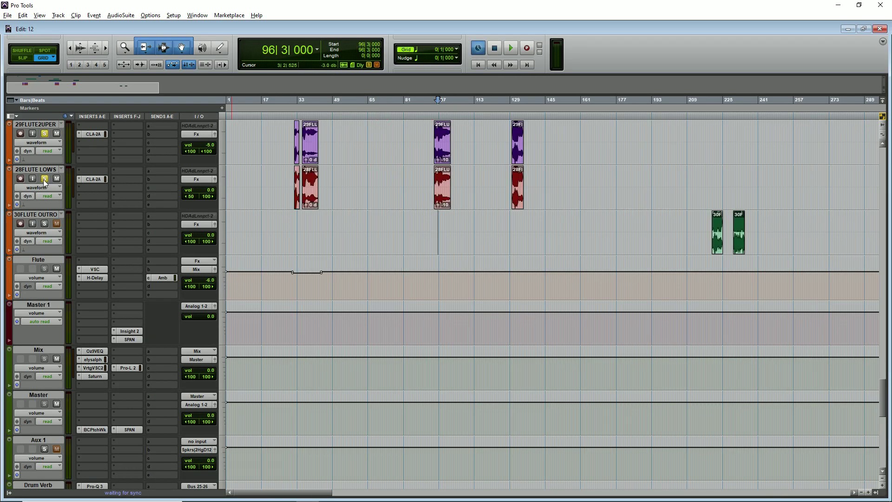
pyautogui.press('space')
pyautogui.click(370, 222)
pyautogui.hotkey('ctrl', ']')
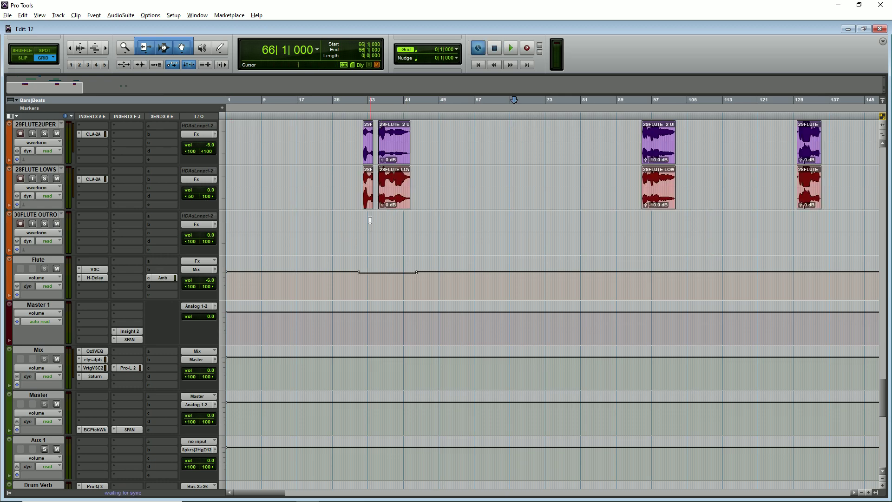
# - Play the mix from bar 66 and bypass the Vintage EQ, elysia, VSC-2, Saturn and Pro-L 2 inserts on the Mix bus
pyautogui.hotkey('ctrl', ']')
pyautogui.hotkey('ctrl', '[')
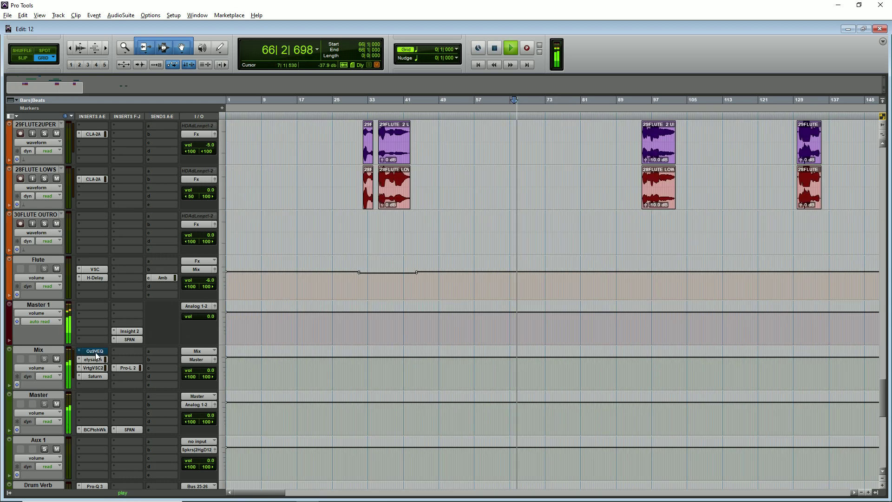
pyautogui.click(139, 368)
pyautogui.hotkey('ctrl', '[')
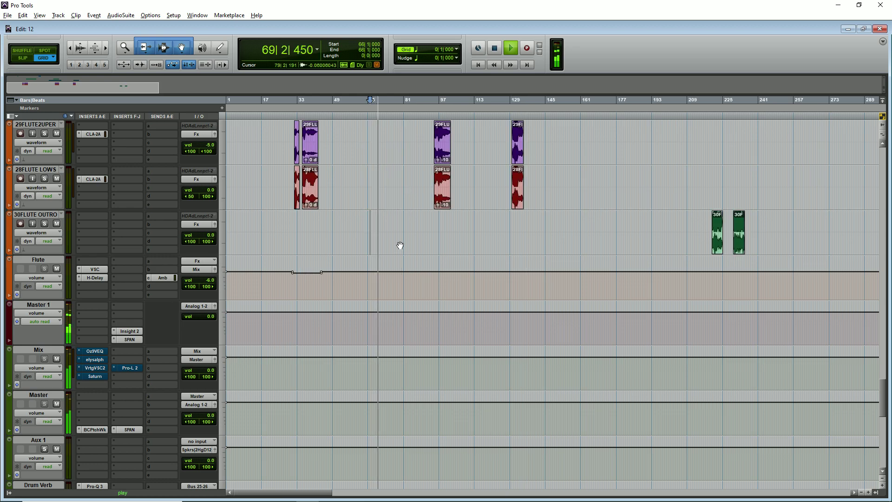
# - Re-enable the Mix bus's Ozone Vintage EQ and elysia alpha master one after the other, opening each to show its settings
pyautogui.keyDown('ctrl'); pyautogui.click(95, 351); pyautogui.keyUp('ctrl')
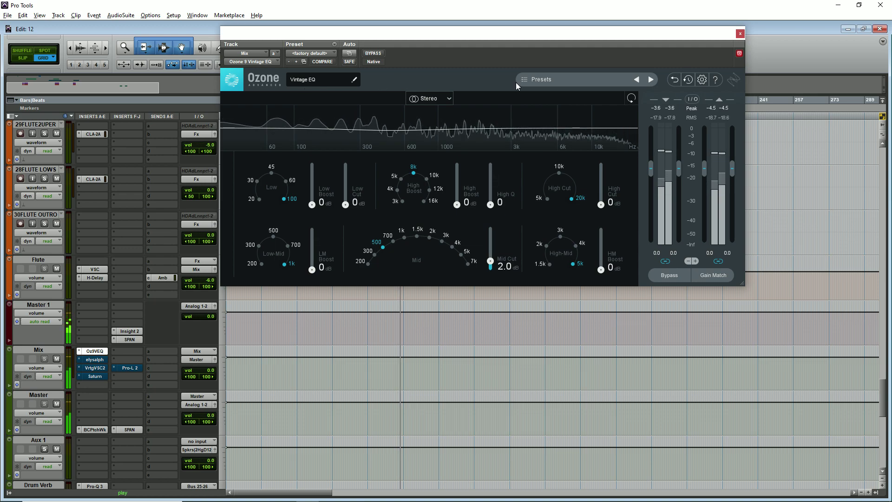
pyautogui.click(740, 34)
pyautogui.click(100, 361)
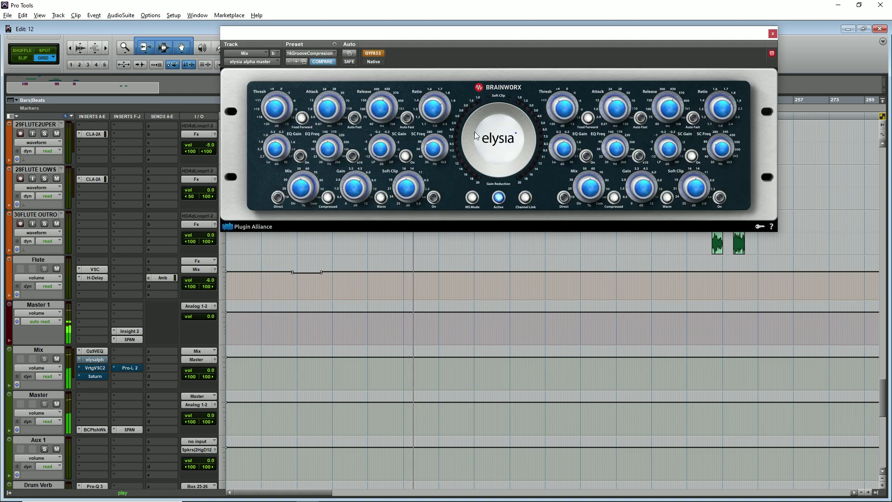
pyautogui.click(379, 53)
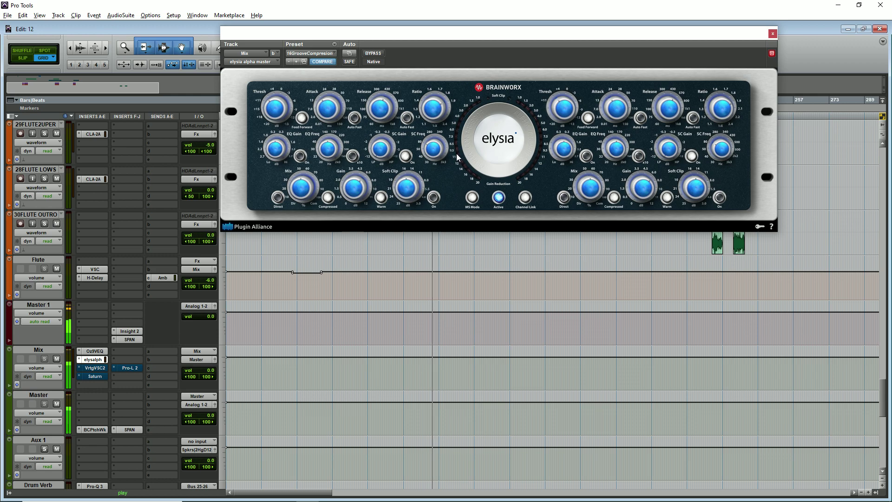
# - Re-enable the Vertigo VSC-2 on the Mix bus and examine its ratio, attack, release and make-up settings
pyautogui.click(99, 368)
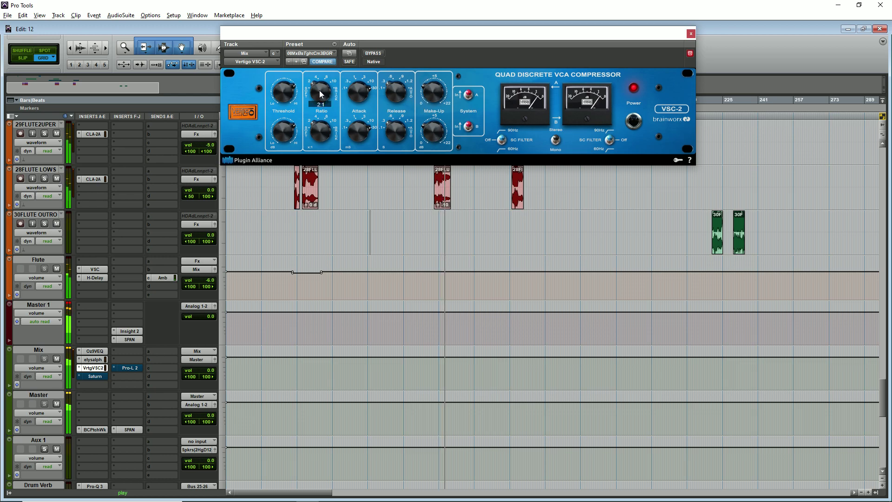
pyautogui.moveTo(361, 88)
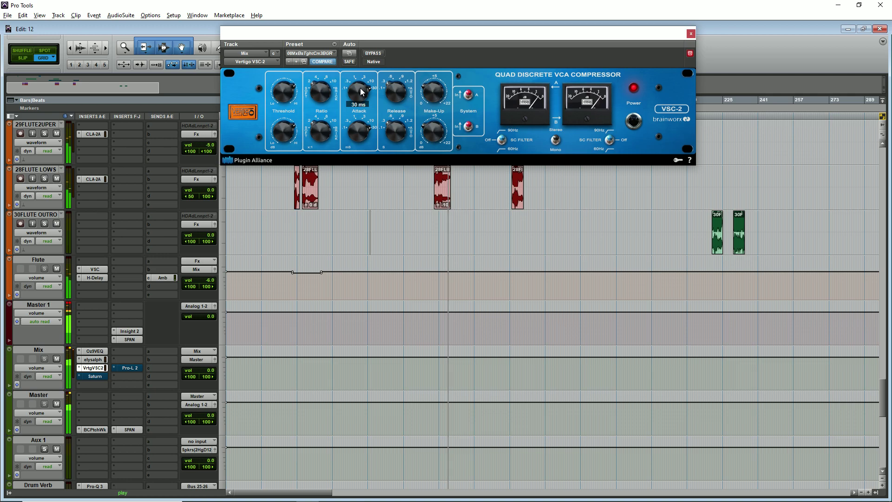
pyautogui.moveTo(399, 85)
pyautogui.moveTo(431, 86)
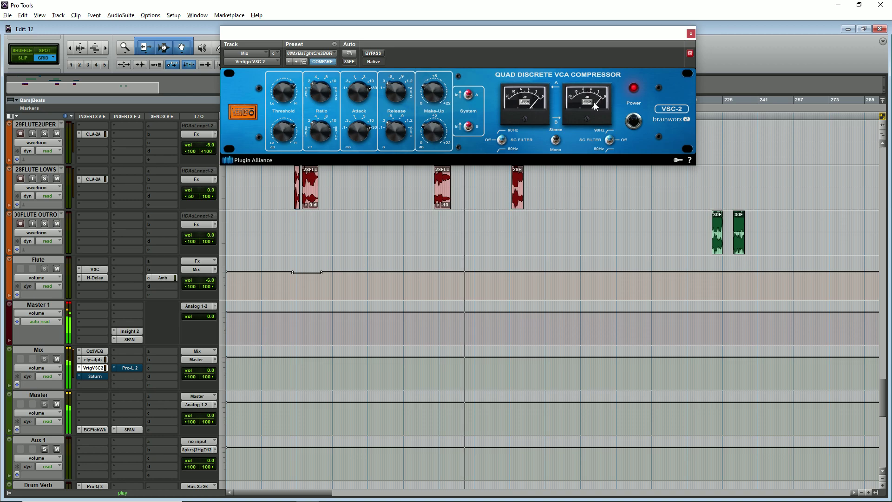
# - Re-enable Saturn on the Mix bus, stop playback and close the plug-in window
pyautogui.click(95, 376)
pyautogui.press('space')
pyautogui.click(549, 33)
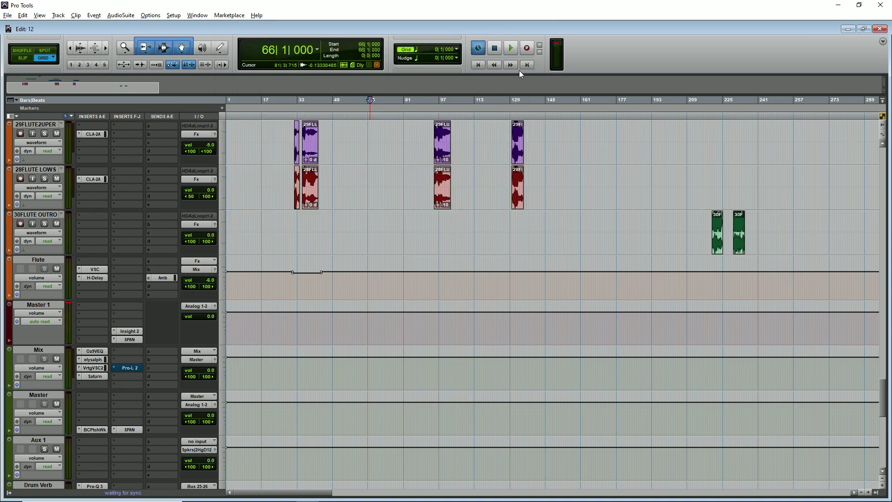
# - Reopen Saturn on the Mix bus, re-enable the Pro-L 2 insert and play the mix from bar 35
pyautogui.click(101, 375)
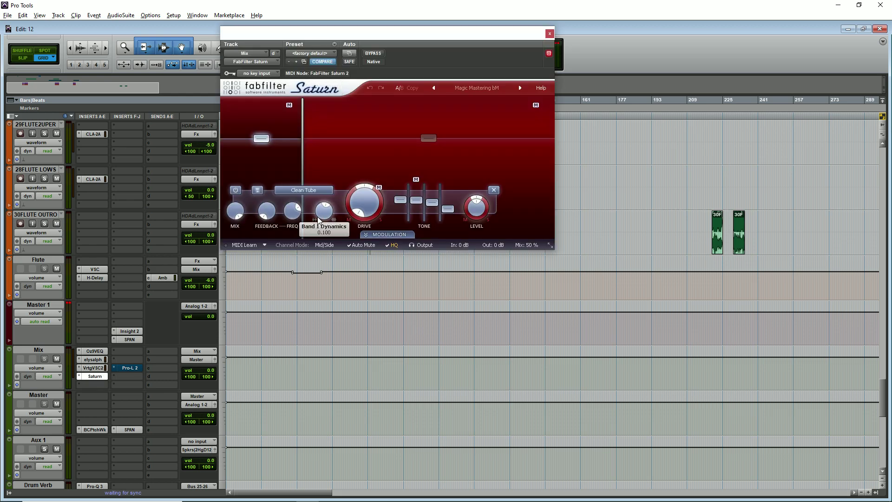
pyautogui.moveTo(319, 221)
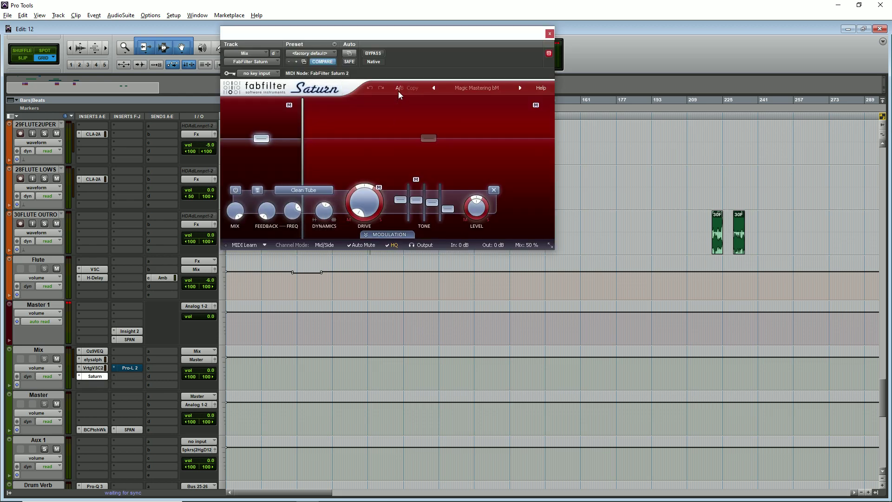
pyautogui.moveTo(412, 34); pyautogui.dragTo(693, 37)
pyautogui.click(303, 224)
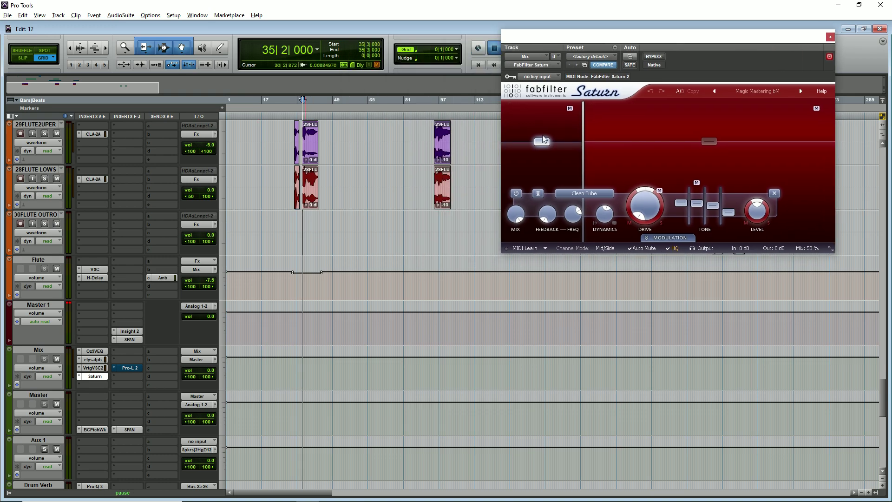
pyautogui.press('space')
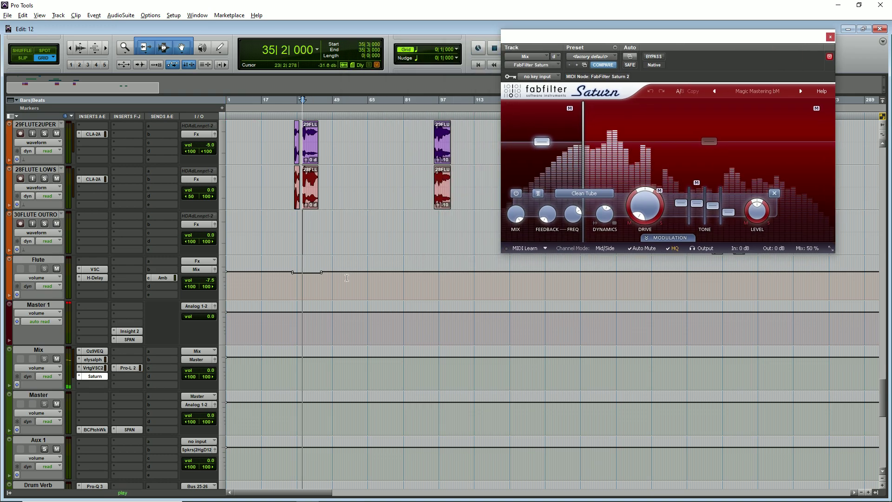
pyautogui.moveTo(744, 39); pyautogui.dragTo(674, 35)
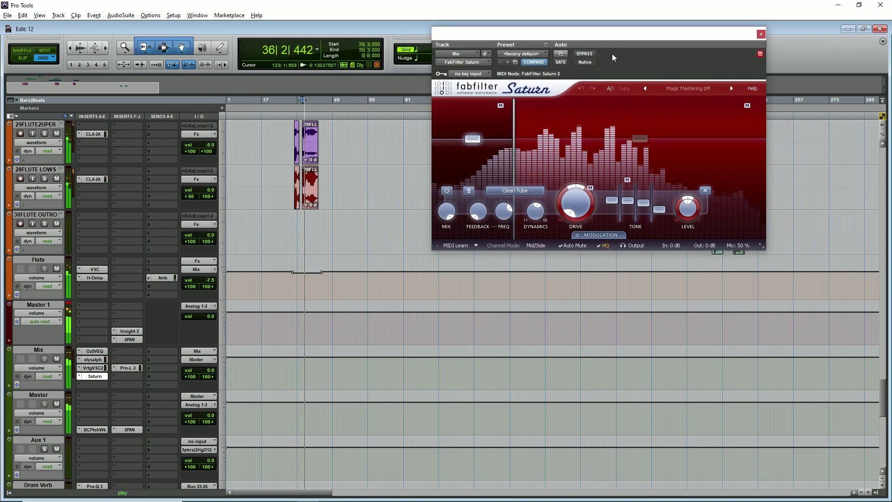
# - Compare the mix with Saturn bypassed and active, then stop playback
pyautogui.click(585, 54)
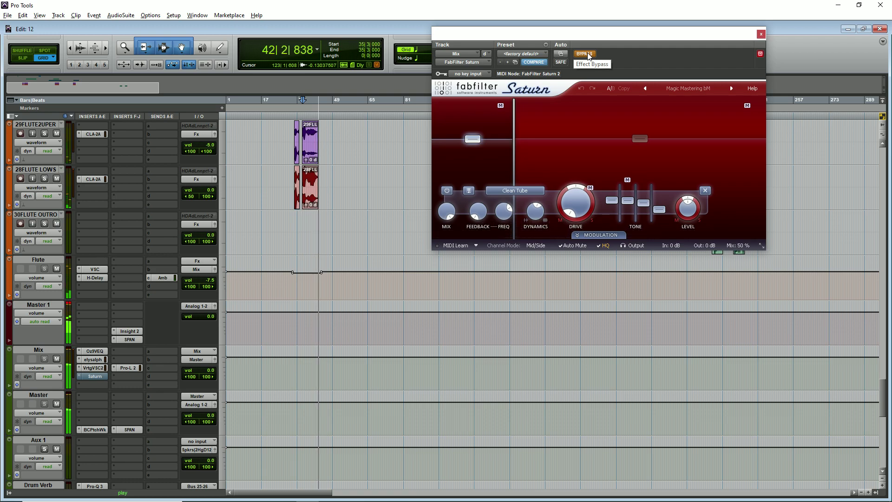
pyautogui.click(586, 54)
pyautogui.moveTo(637, 34); pyautogui.dragTo(608, 33)
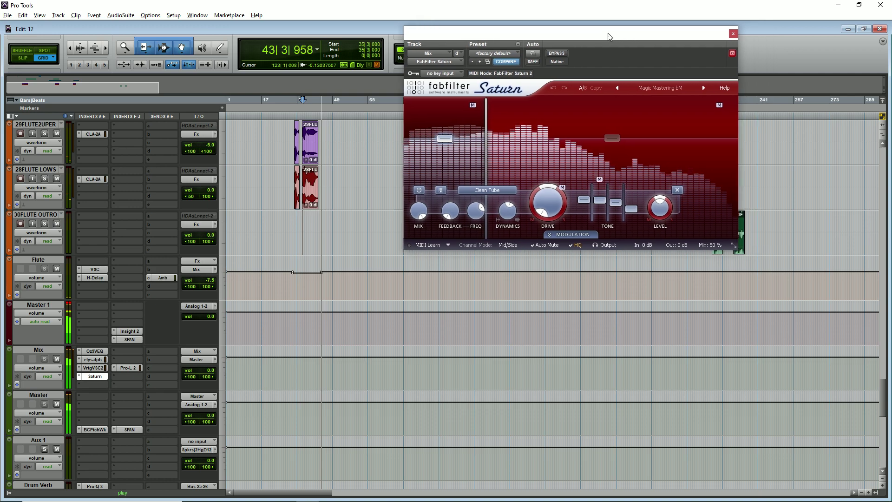
pyautogui.press('space')
# - Look through Saturn's preset categories and its overall mix amount, then close the plug-in
pyautogui.click(650, 88)
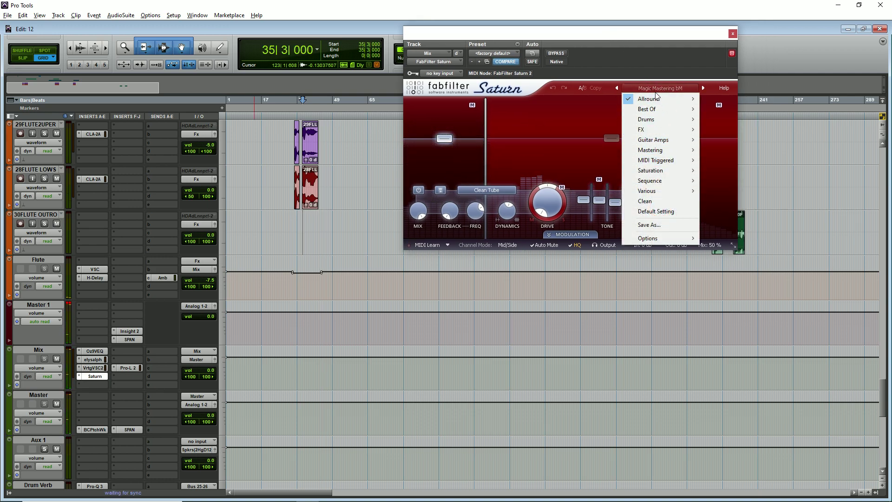
pyautogui.moveTo(657, 101)
pyautogui.moveTo(780, 99)
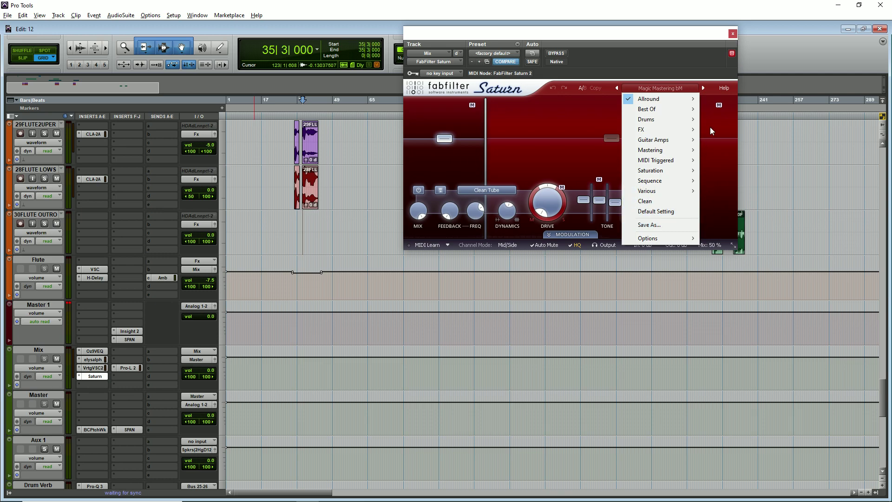
pyautogui.click(721, 220)
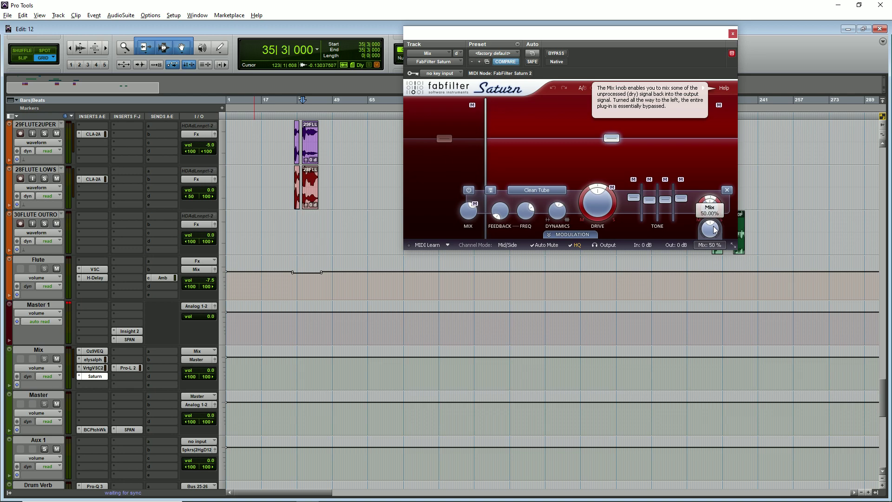
pyautogui.click(733, 34)
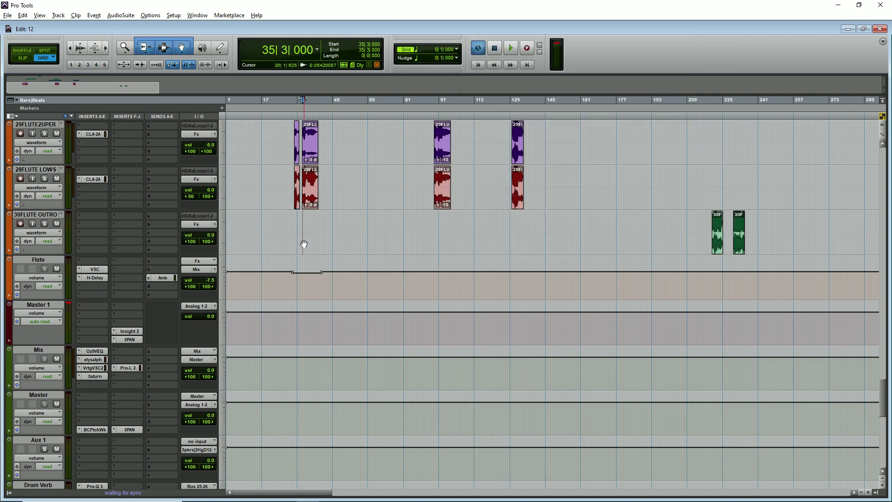
# - Play the mix from bar 31 with all Mix bus inserts active, then stop playback
pyautogui.click(296, 267)
pyautogui.hotkey('ctrl', ']')
pyautogui.press('space')
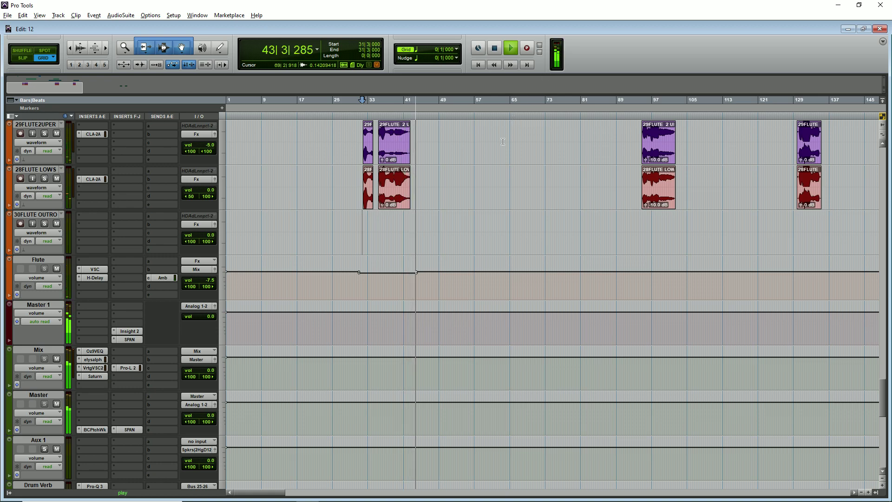
pyautogui.hotkey('ctrl', 'j')
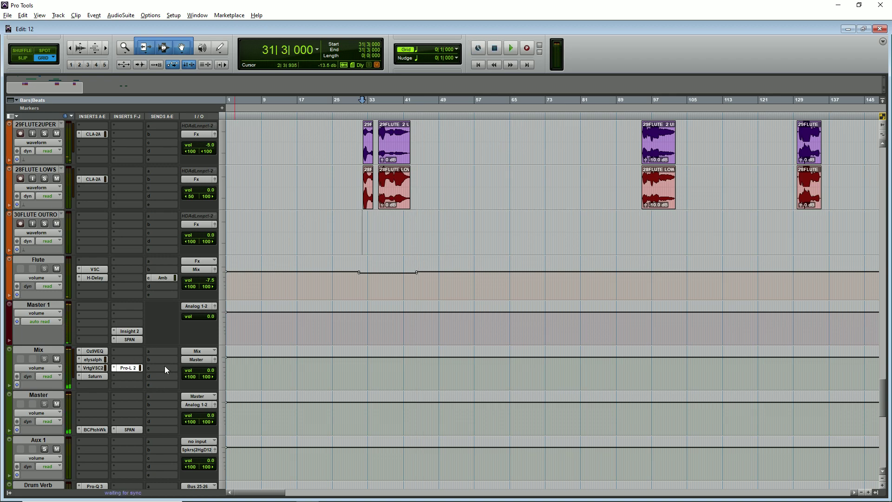
# - Open the Pro-L 2 limiter on the Mix bus and play from bar 94 to watch its gain reduction
pyautogui.click(128, 367)
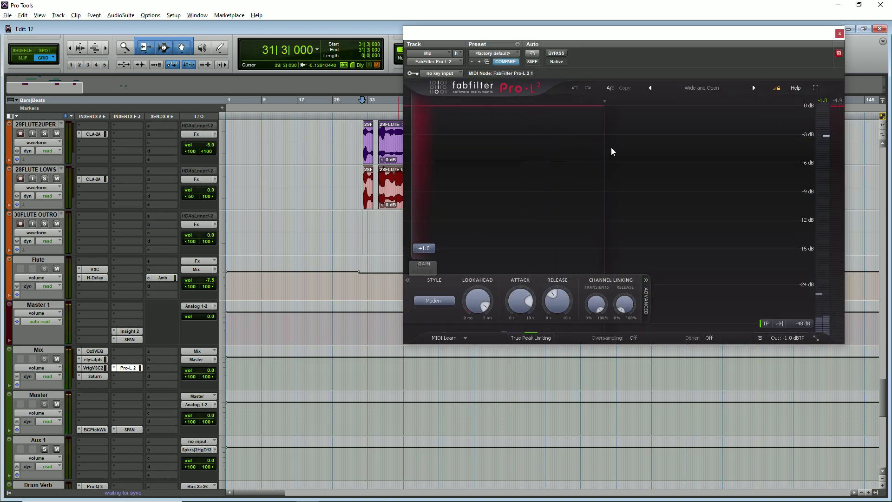
pyautogui.moveTo(662, 33); pyautogui.dragTo(415, 24)
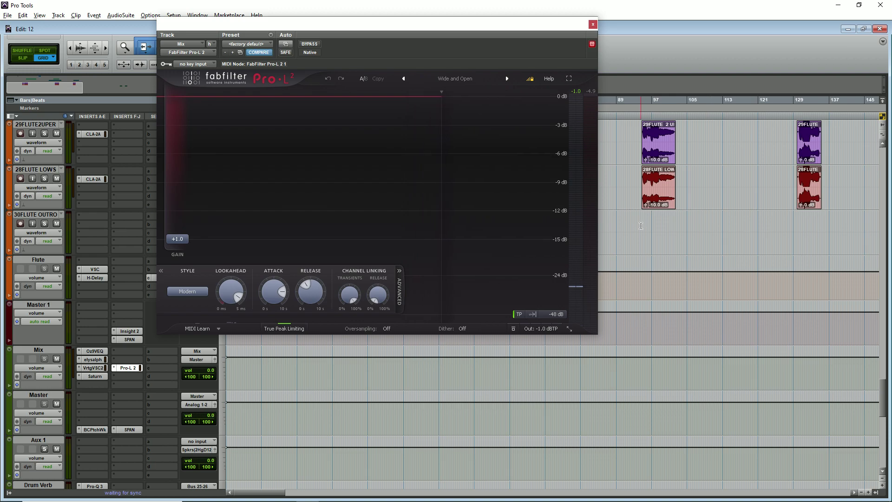
pyautogui.click(638, 221)
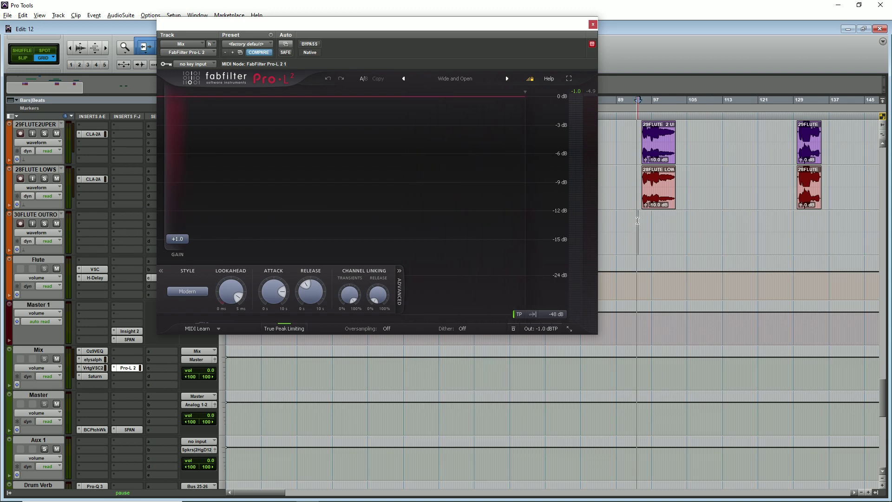
pyautogui.press('space')
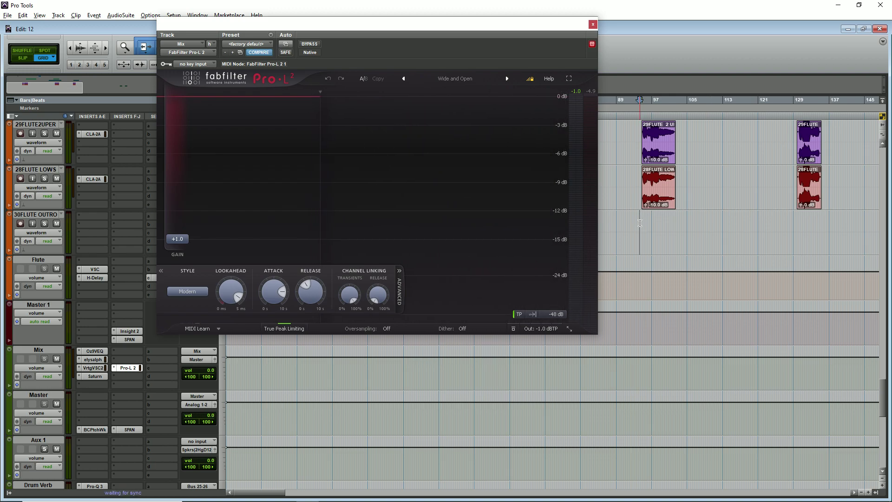
pyautogui.hotkey('ctrl', ']')
pyautogui.hotkey('ctrl', ']')
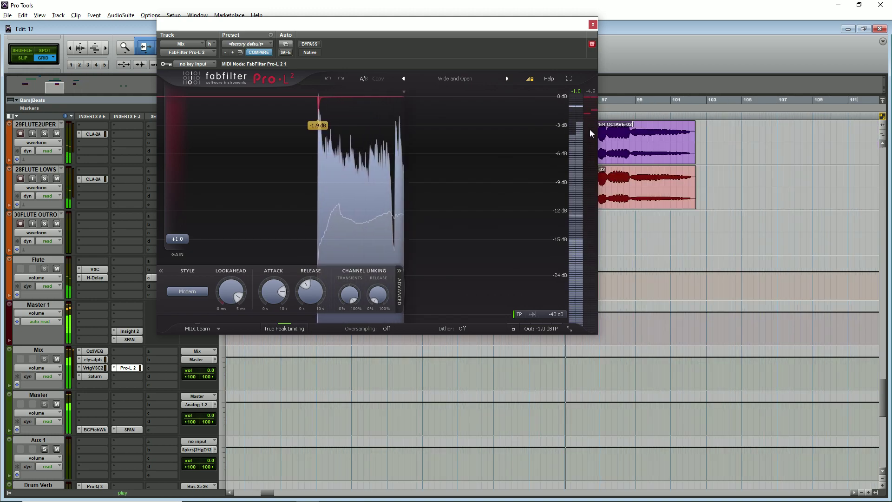
# - Reset the limiter's peak readout and set its meter scale to K-14
pyautogui.click(587, 95)
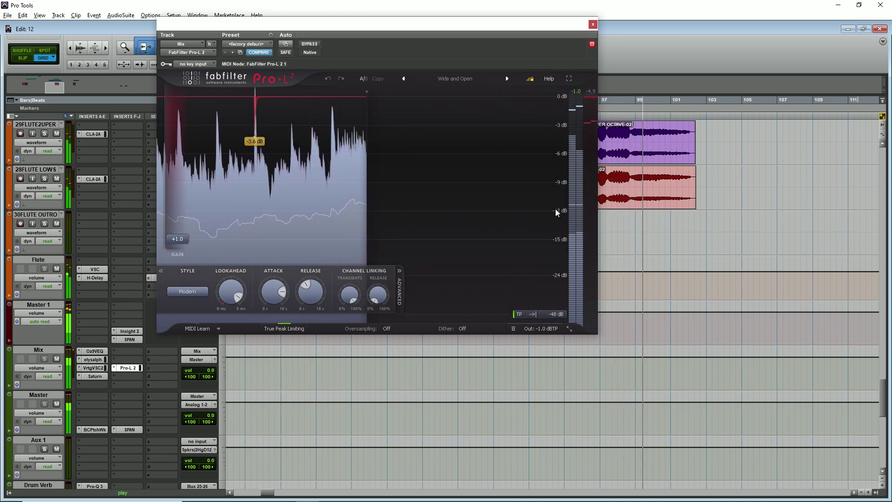
pyautogui.click(556, 314)
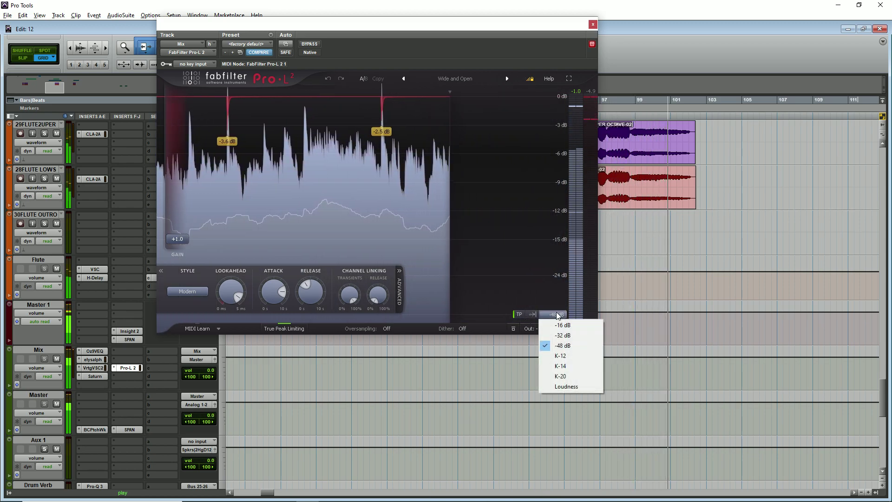
pyautogui.click(561, 366)
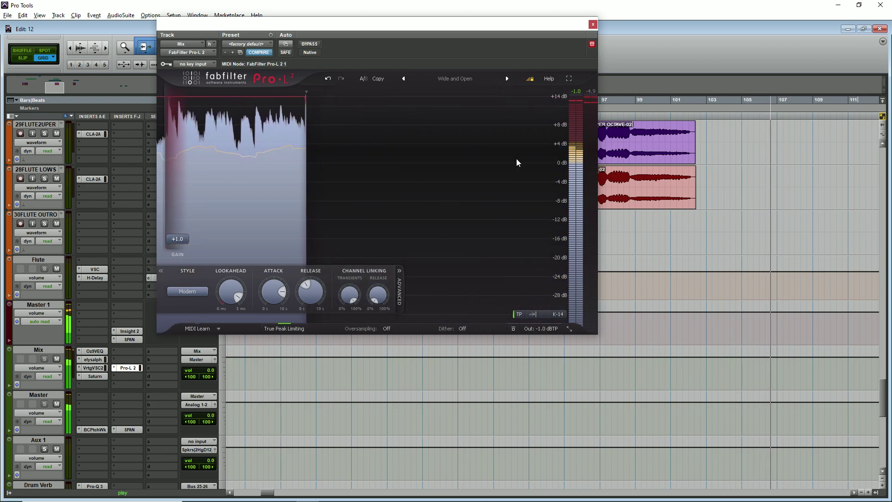
# - Close the limiter, stop playback and go down to the exported clips on the Mastered and audio tracks, zoomed out to show them
pyautogui.click(593, 25)
pyautogui.press('space')
pyautogui.hotkey('ctrl', '[')
pyautogui.hotkey('ctrl', '[')
pyautogui.scroll(-5, 258, 299)
pyautogui.scroll(-4, 258, 299)
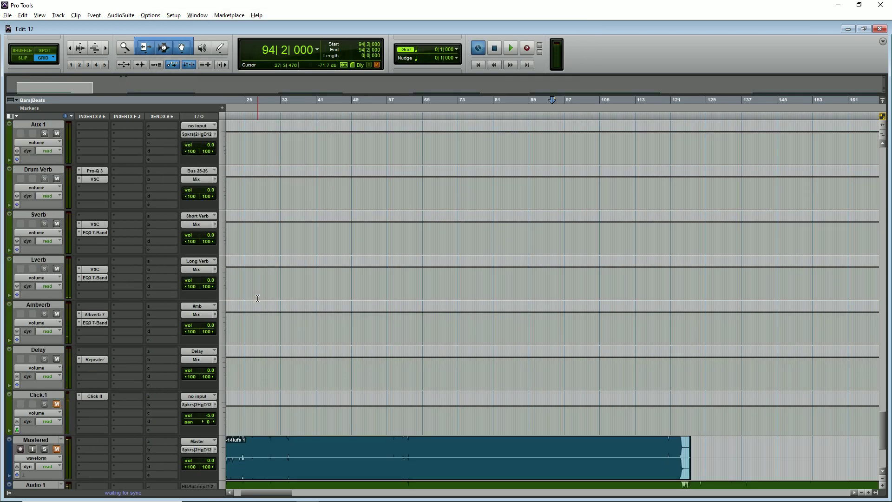
pyautogui.hotkey('alt', 'a')
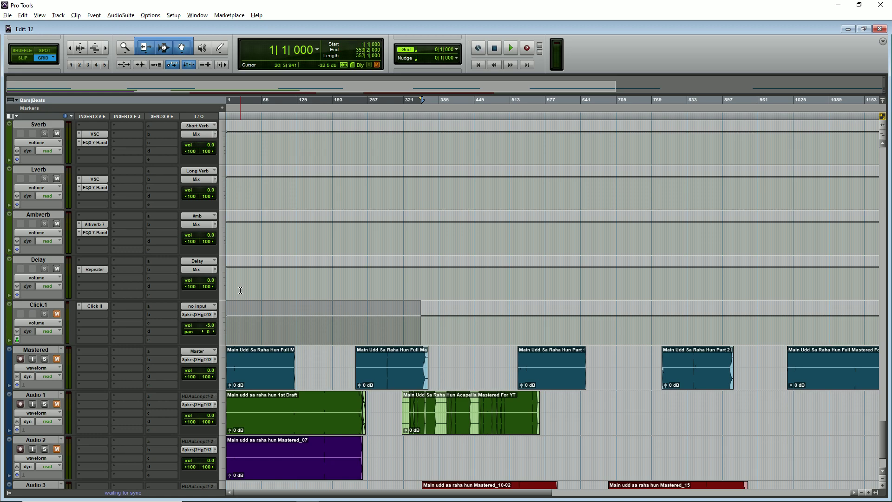